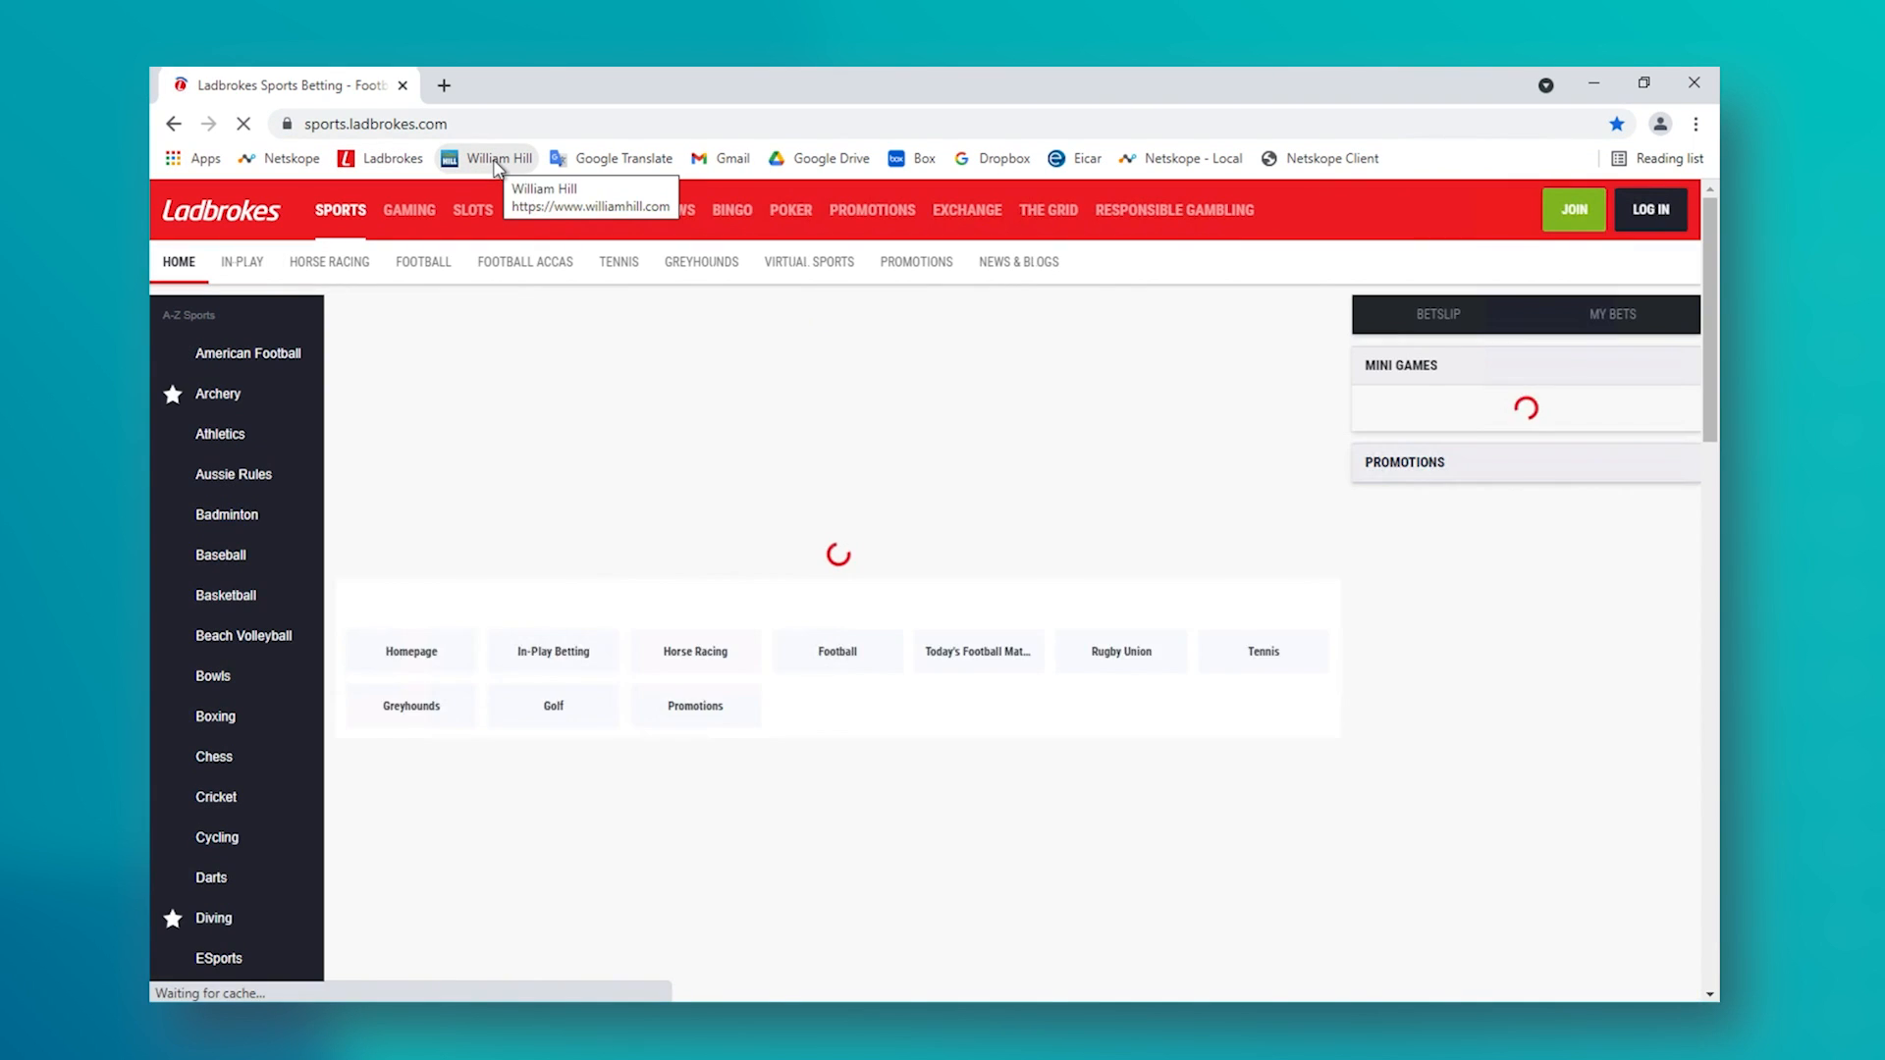
# Visit the William Hill site to check whether it is accessible
pyautogui.click(497, 161)
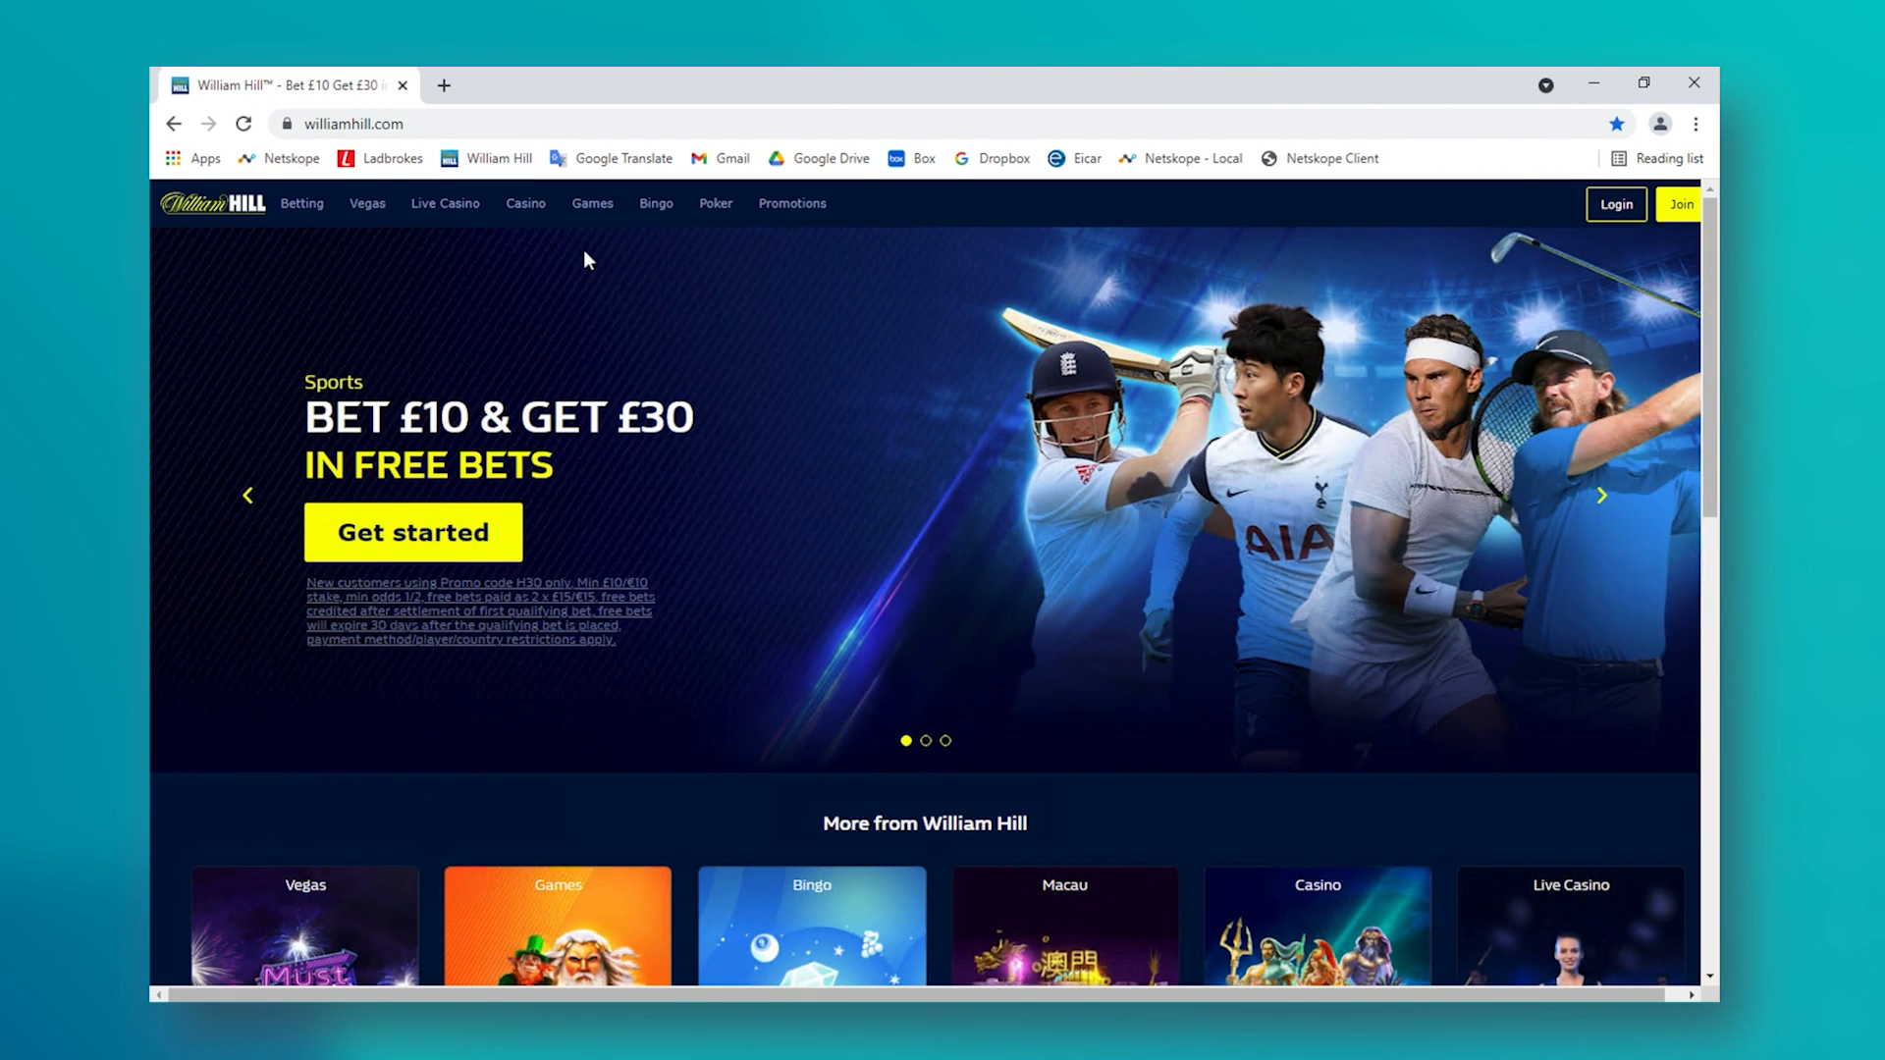
# Sign in to the Netskope console with the account's e-mail, password and Google Authenticator passcode
pyautogui.click(292, 160)
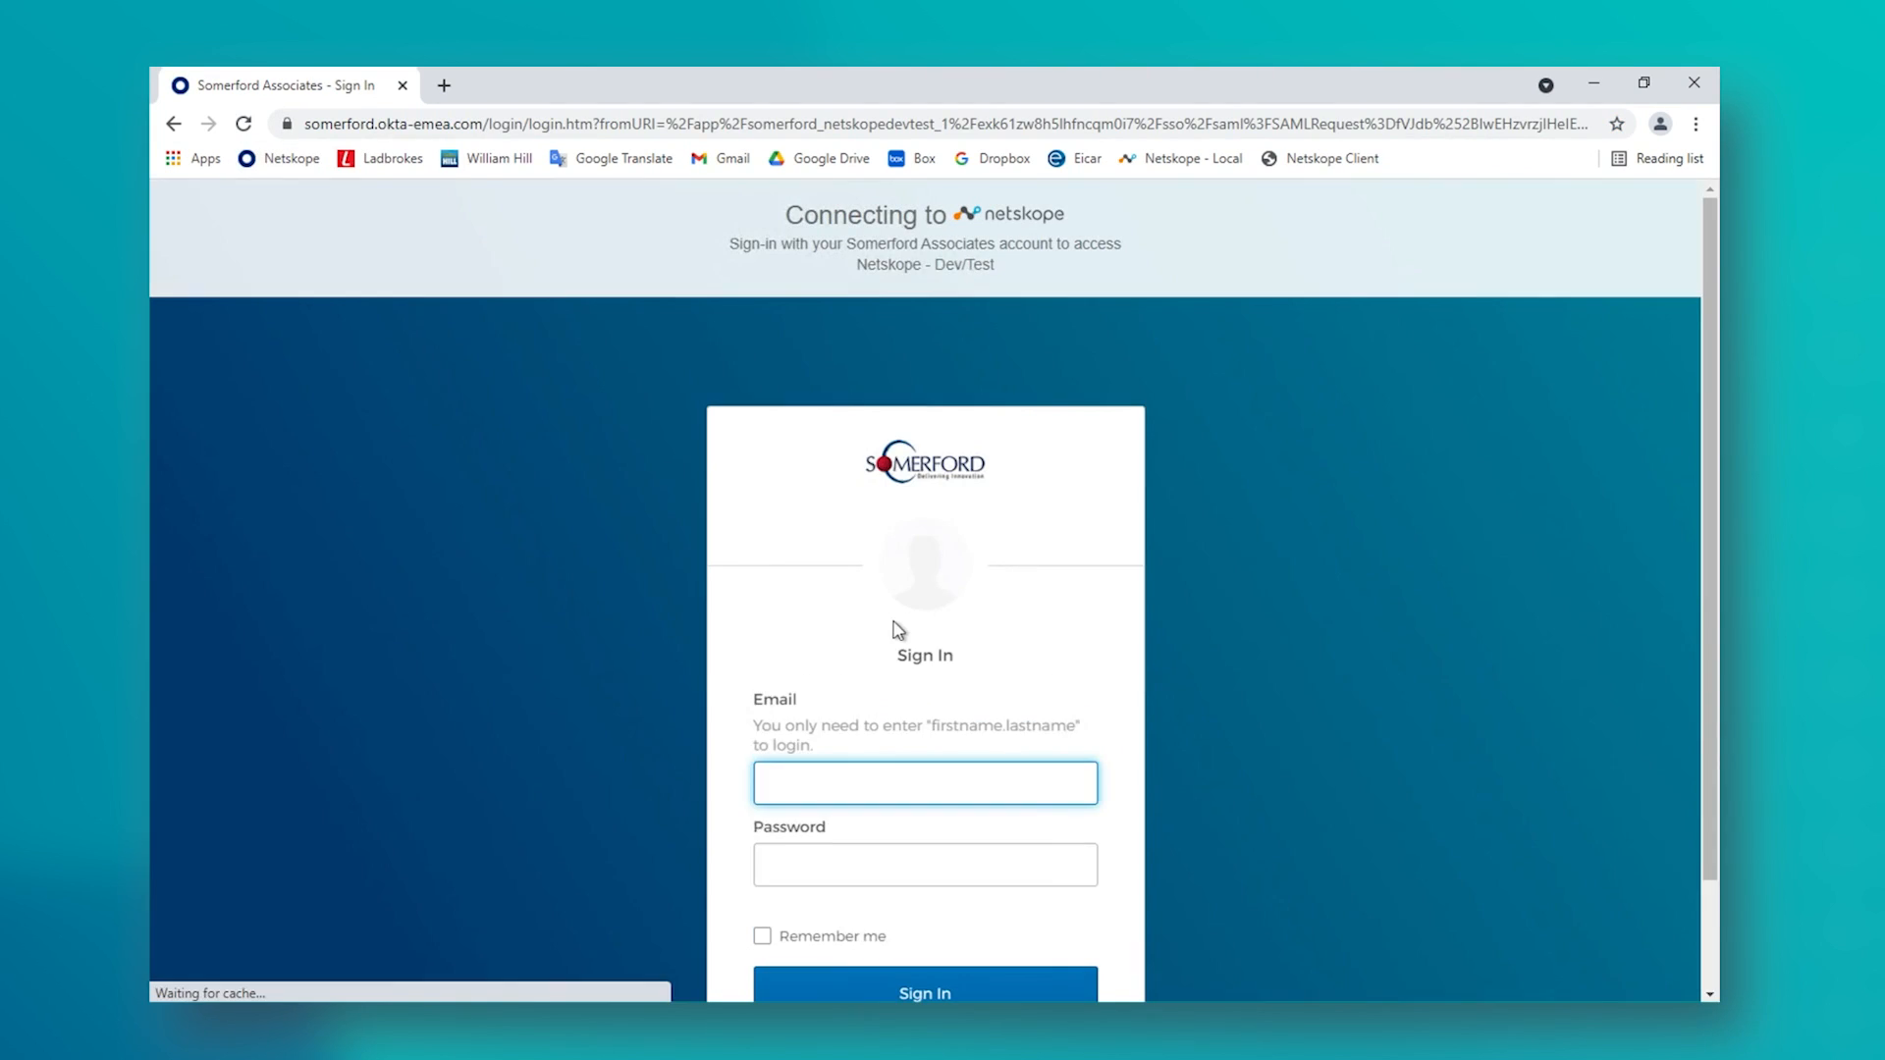
pyautogui.click(913, 783)
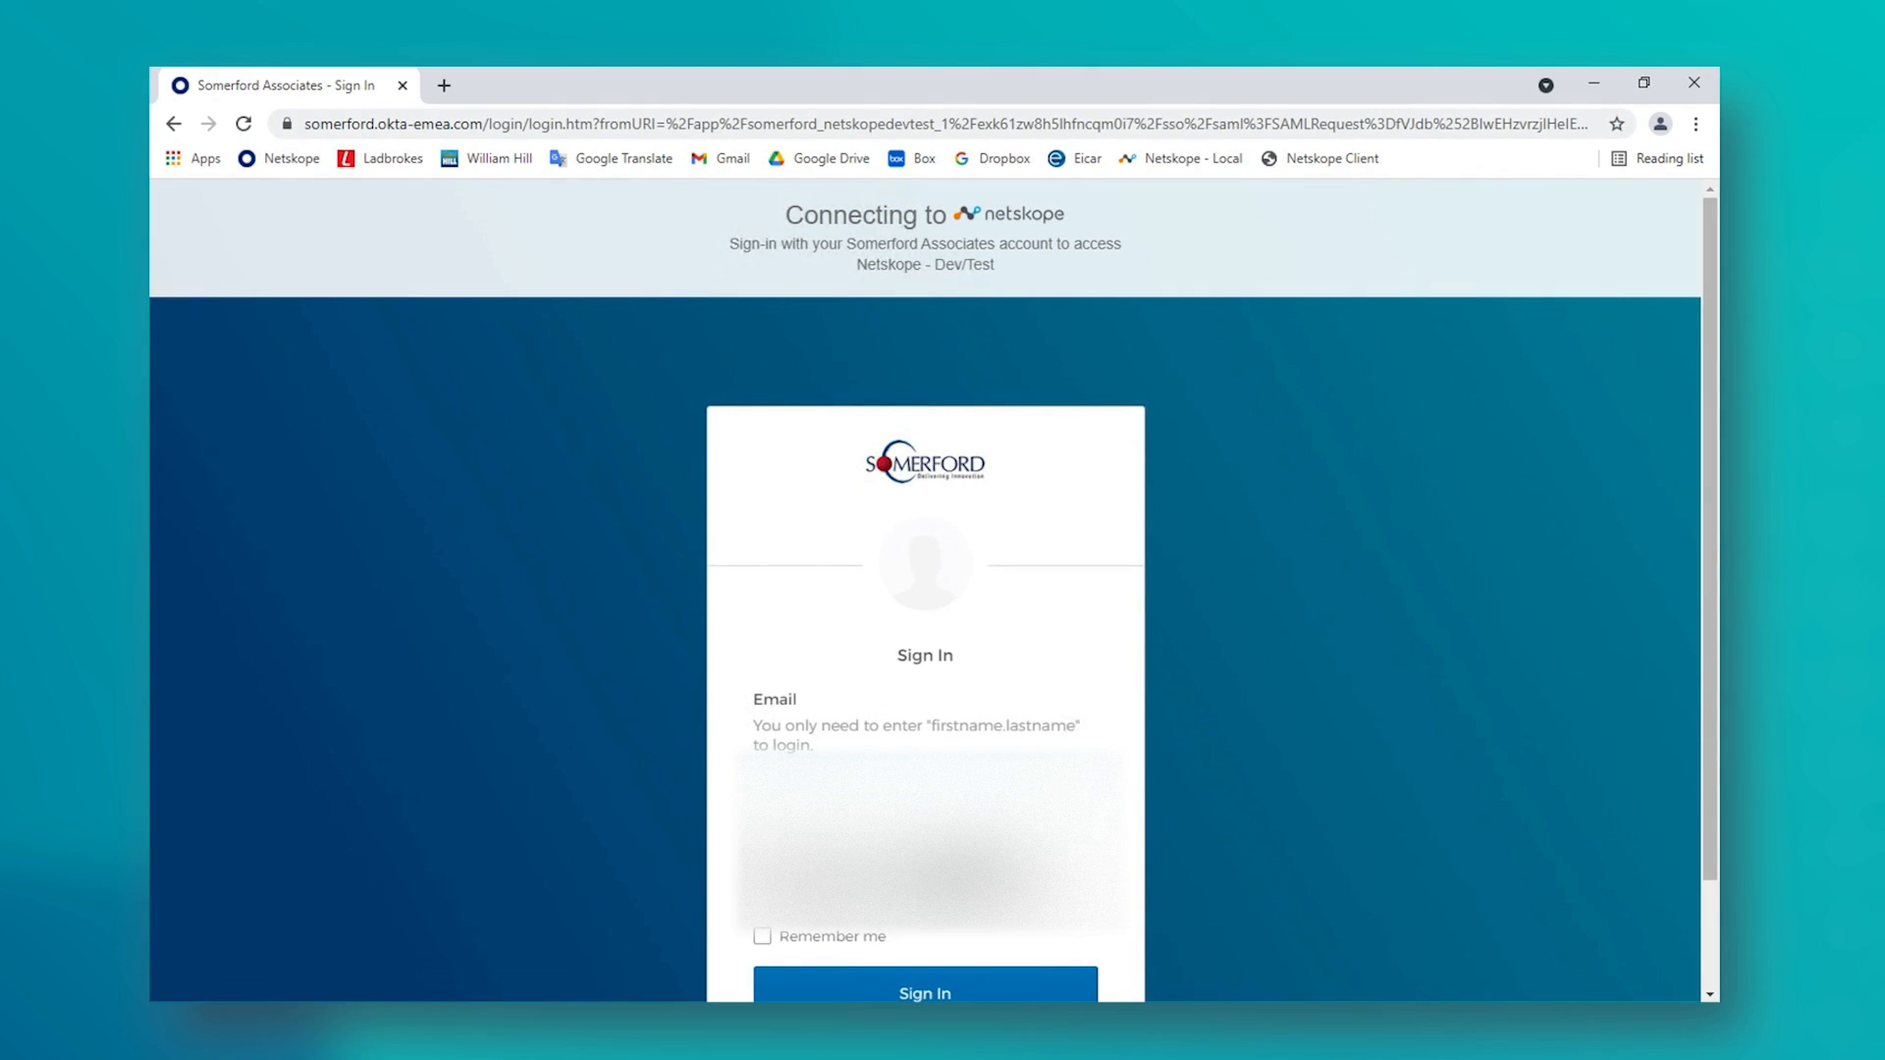
pyautogui.click(937, 854)
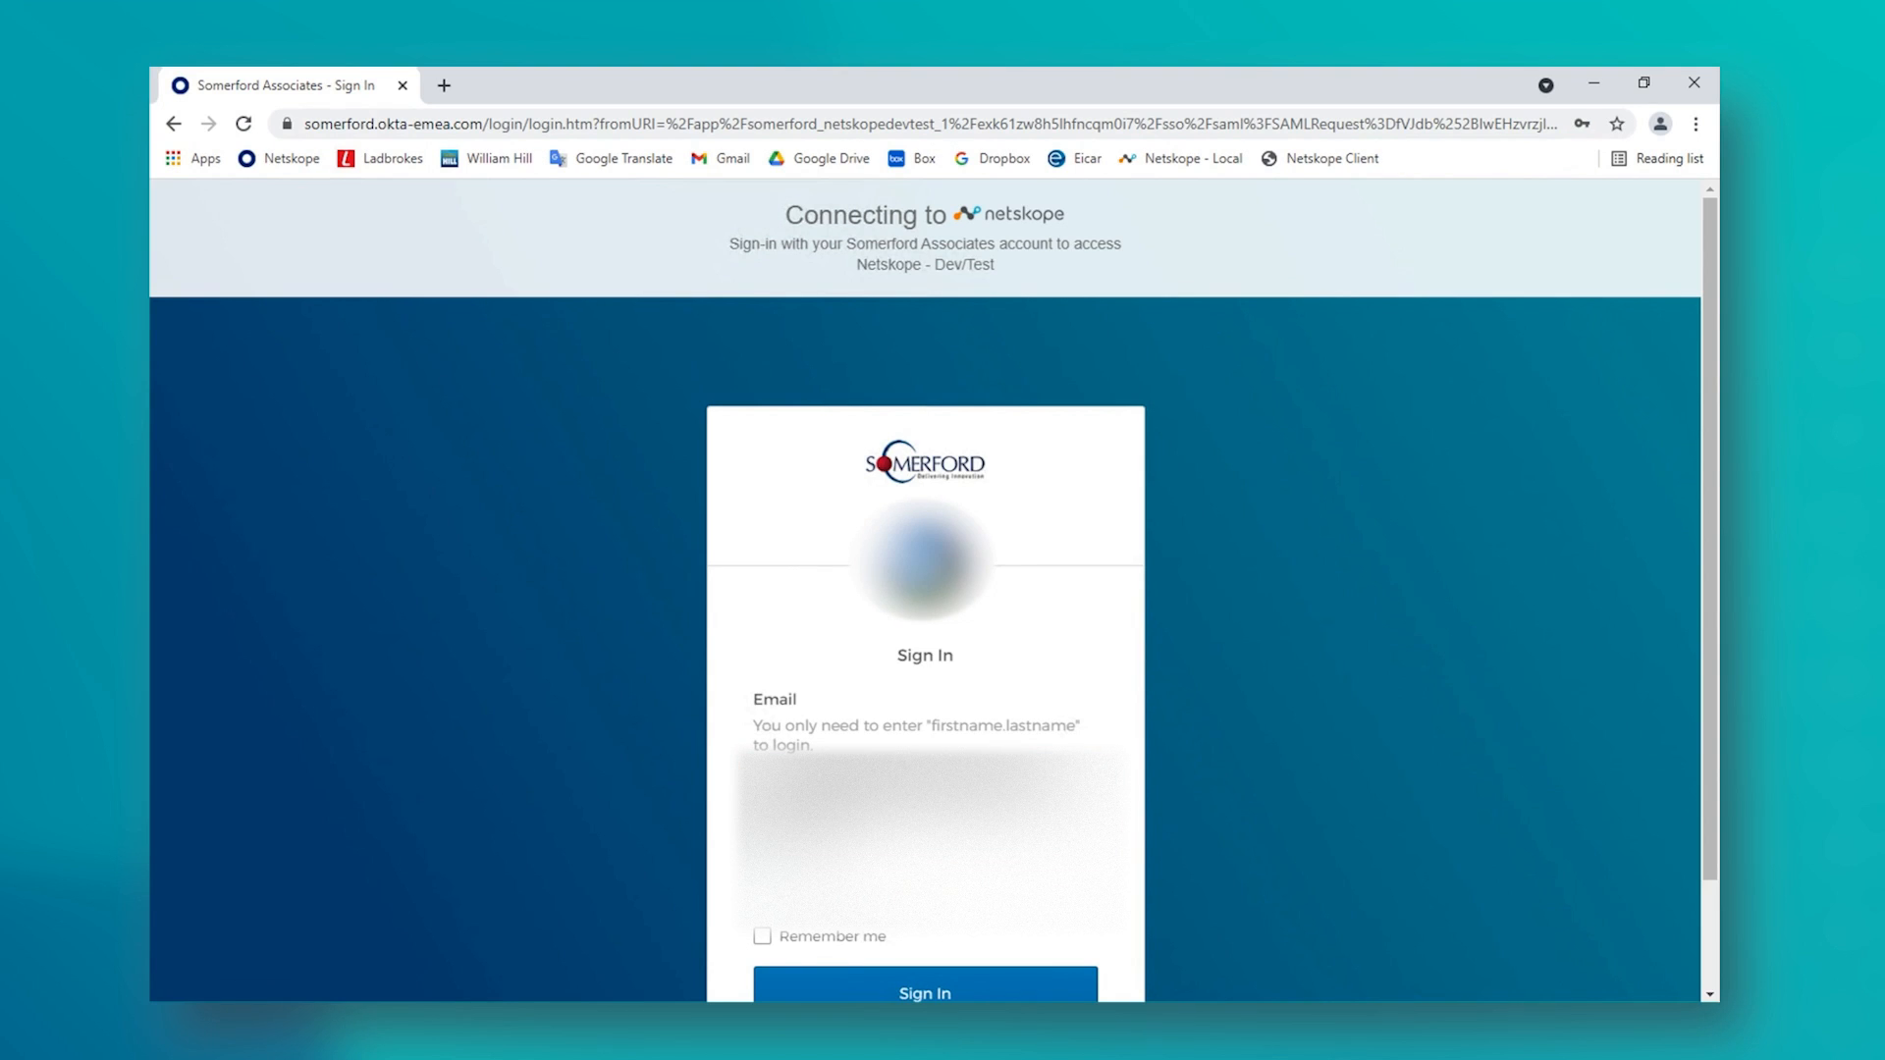
pyautogui.press('Return')
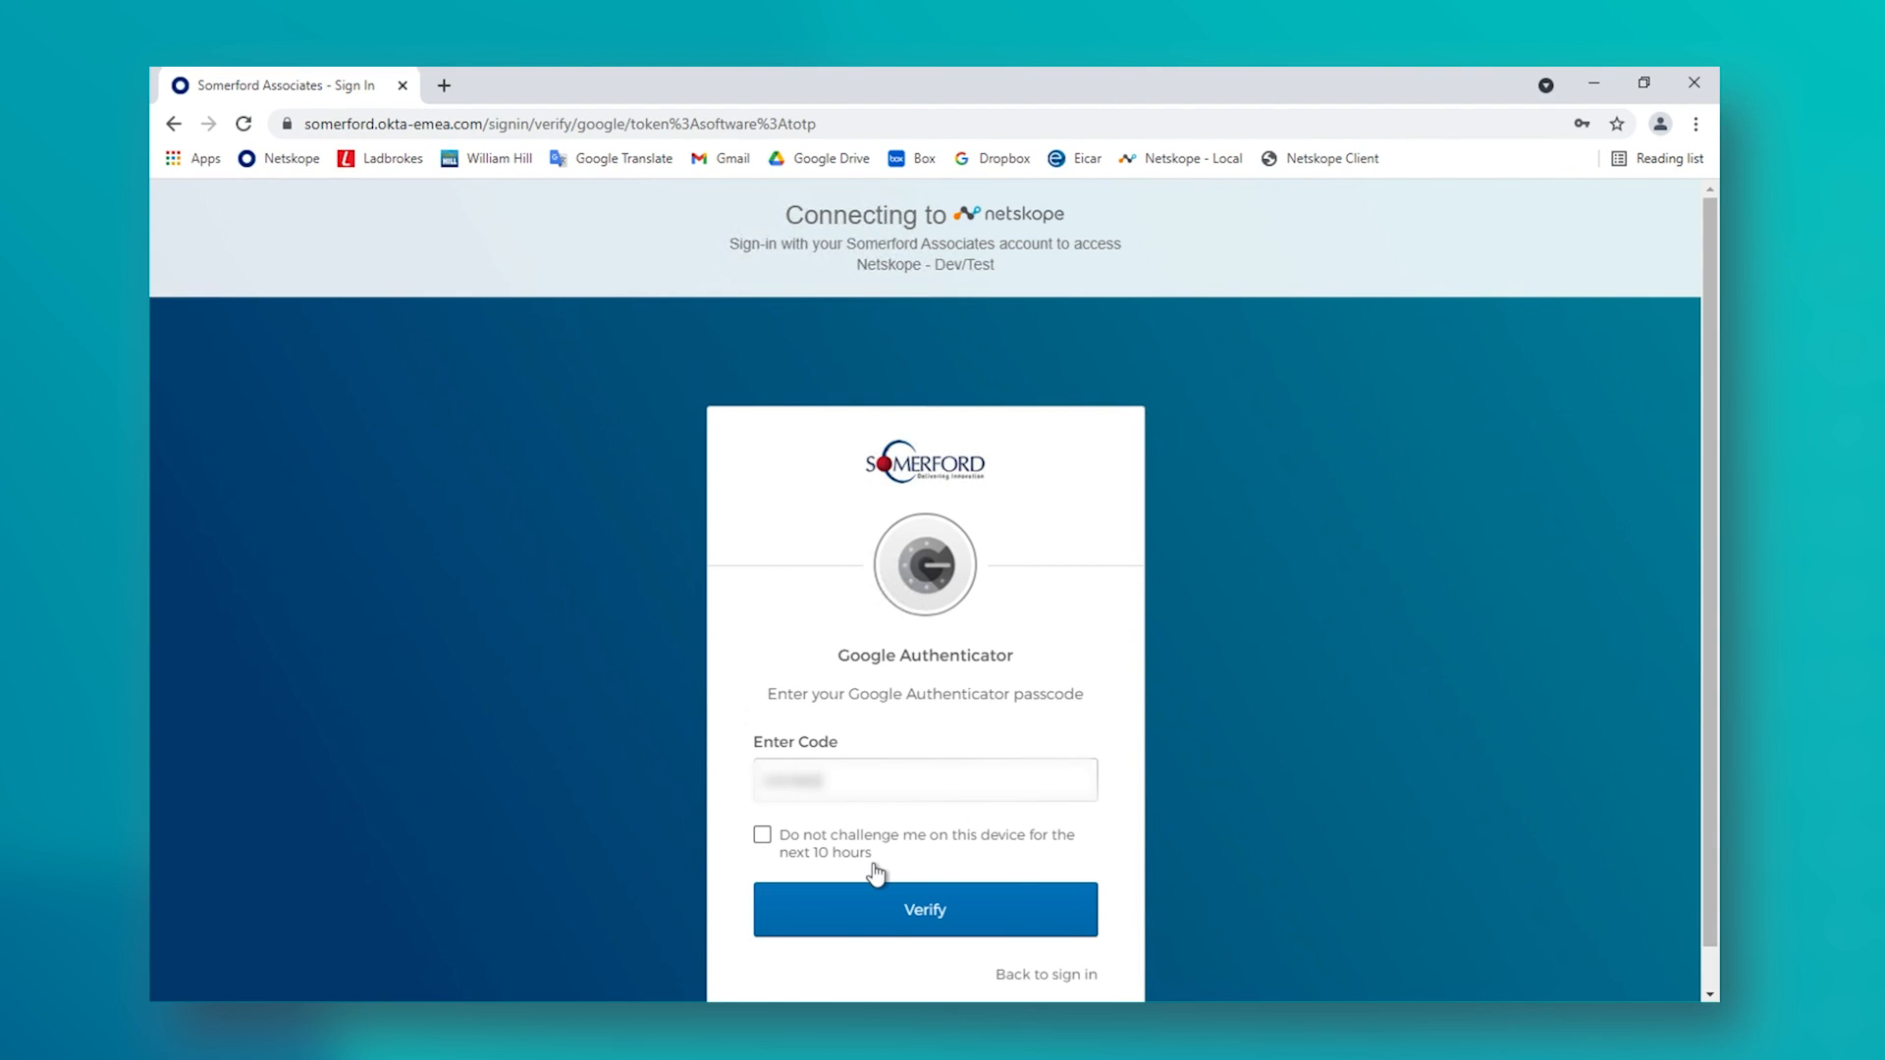
pyautogui.press('Return')
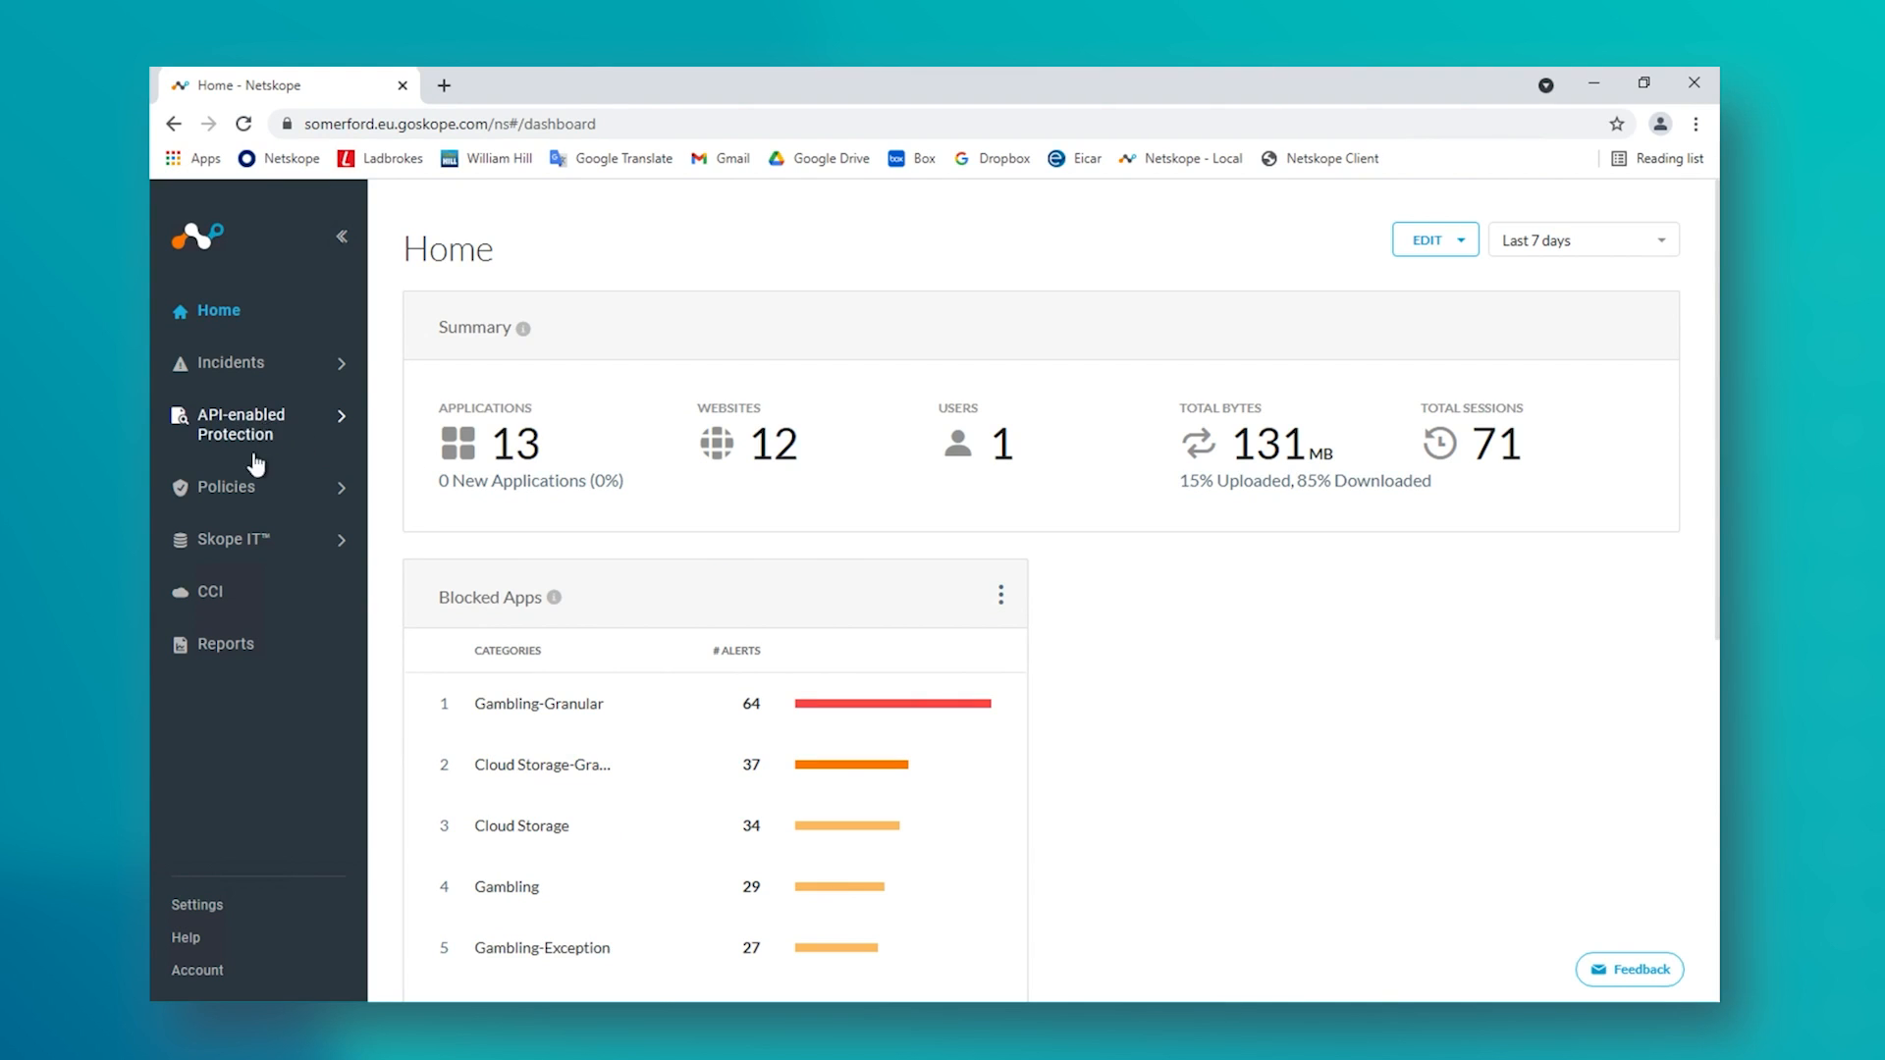
# Start a new Web Access policy under the Real-time Protection policies
pyautogui.click(239, 488)
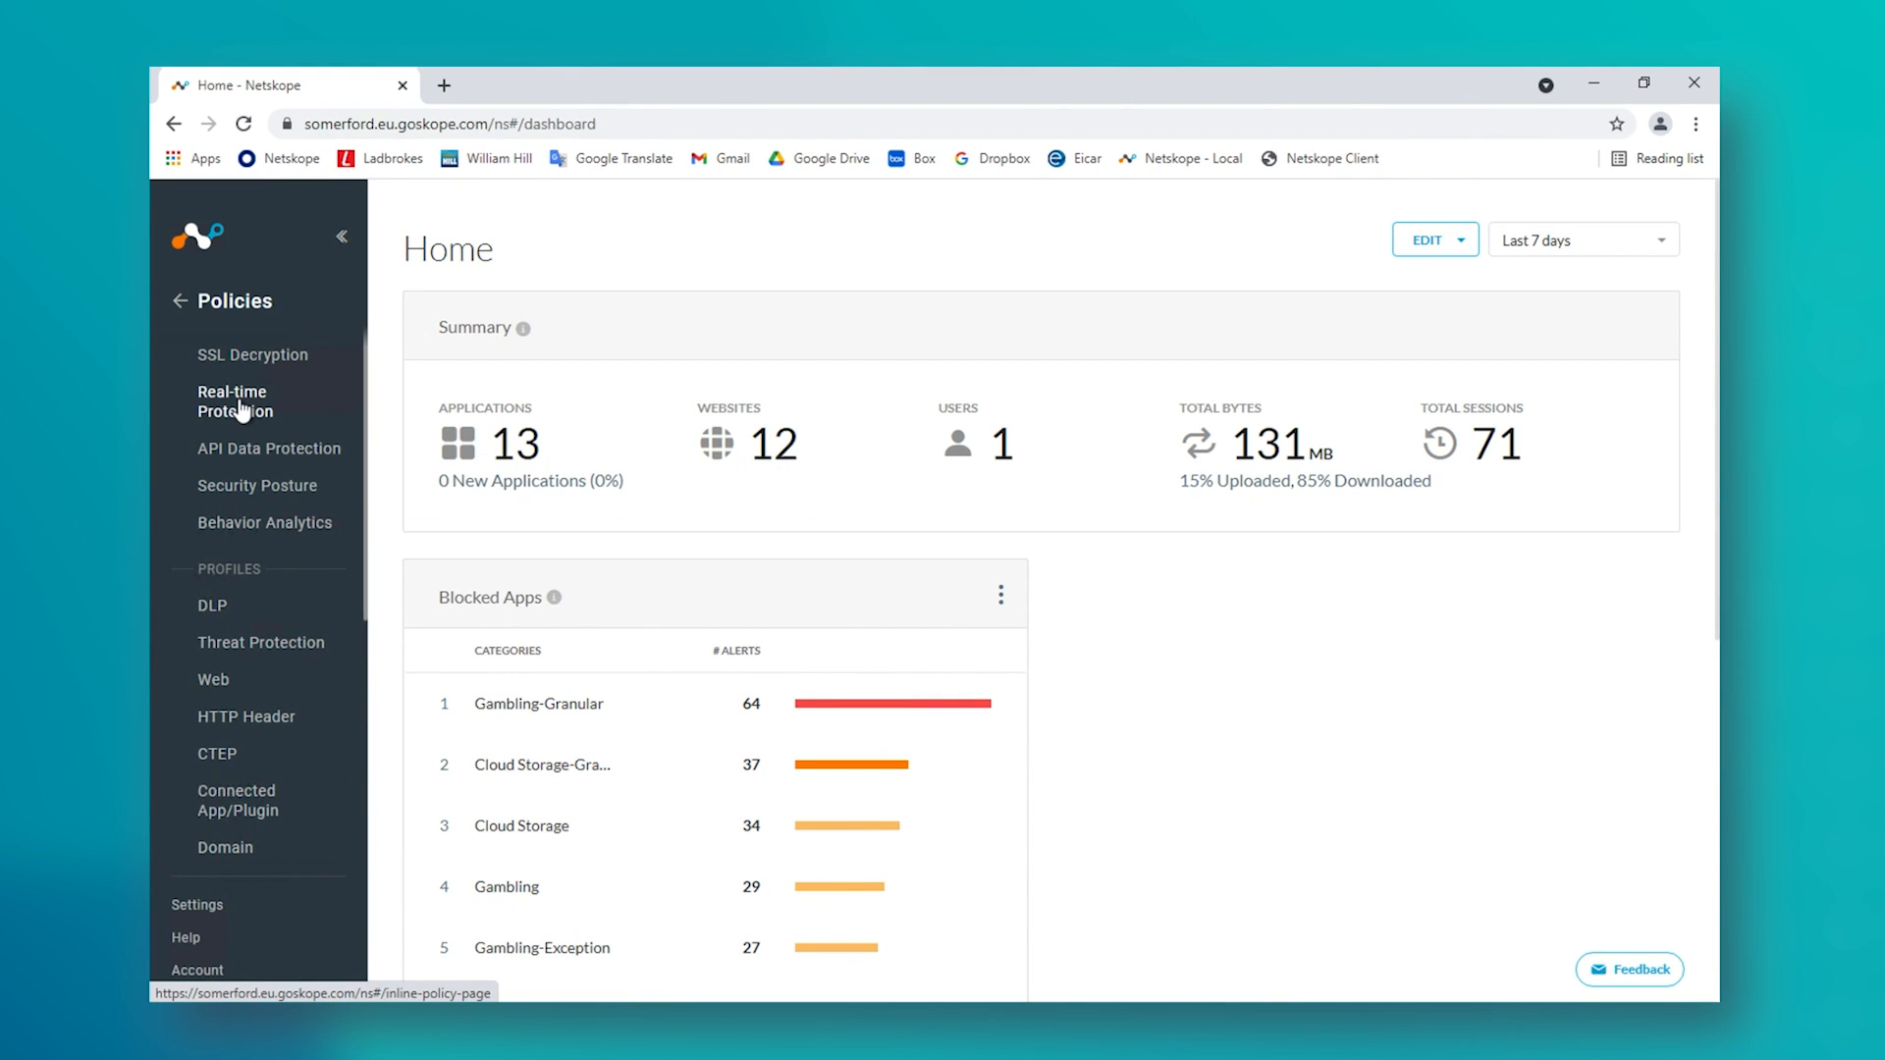
pyautogui.click(241, 409)
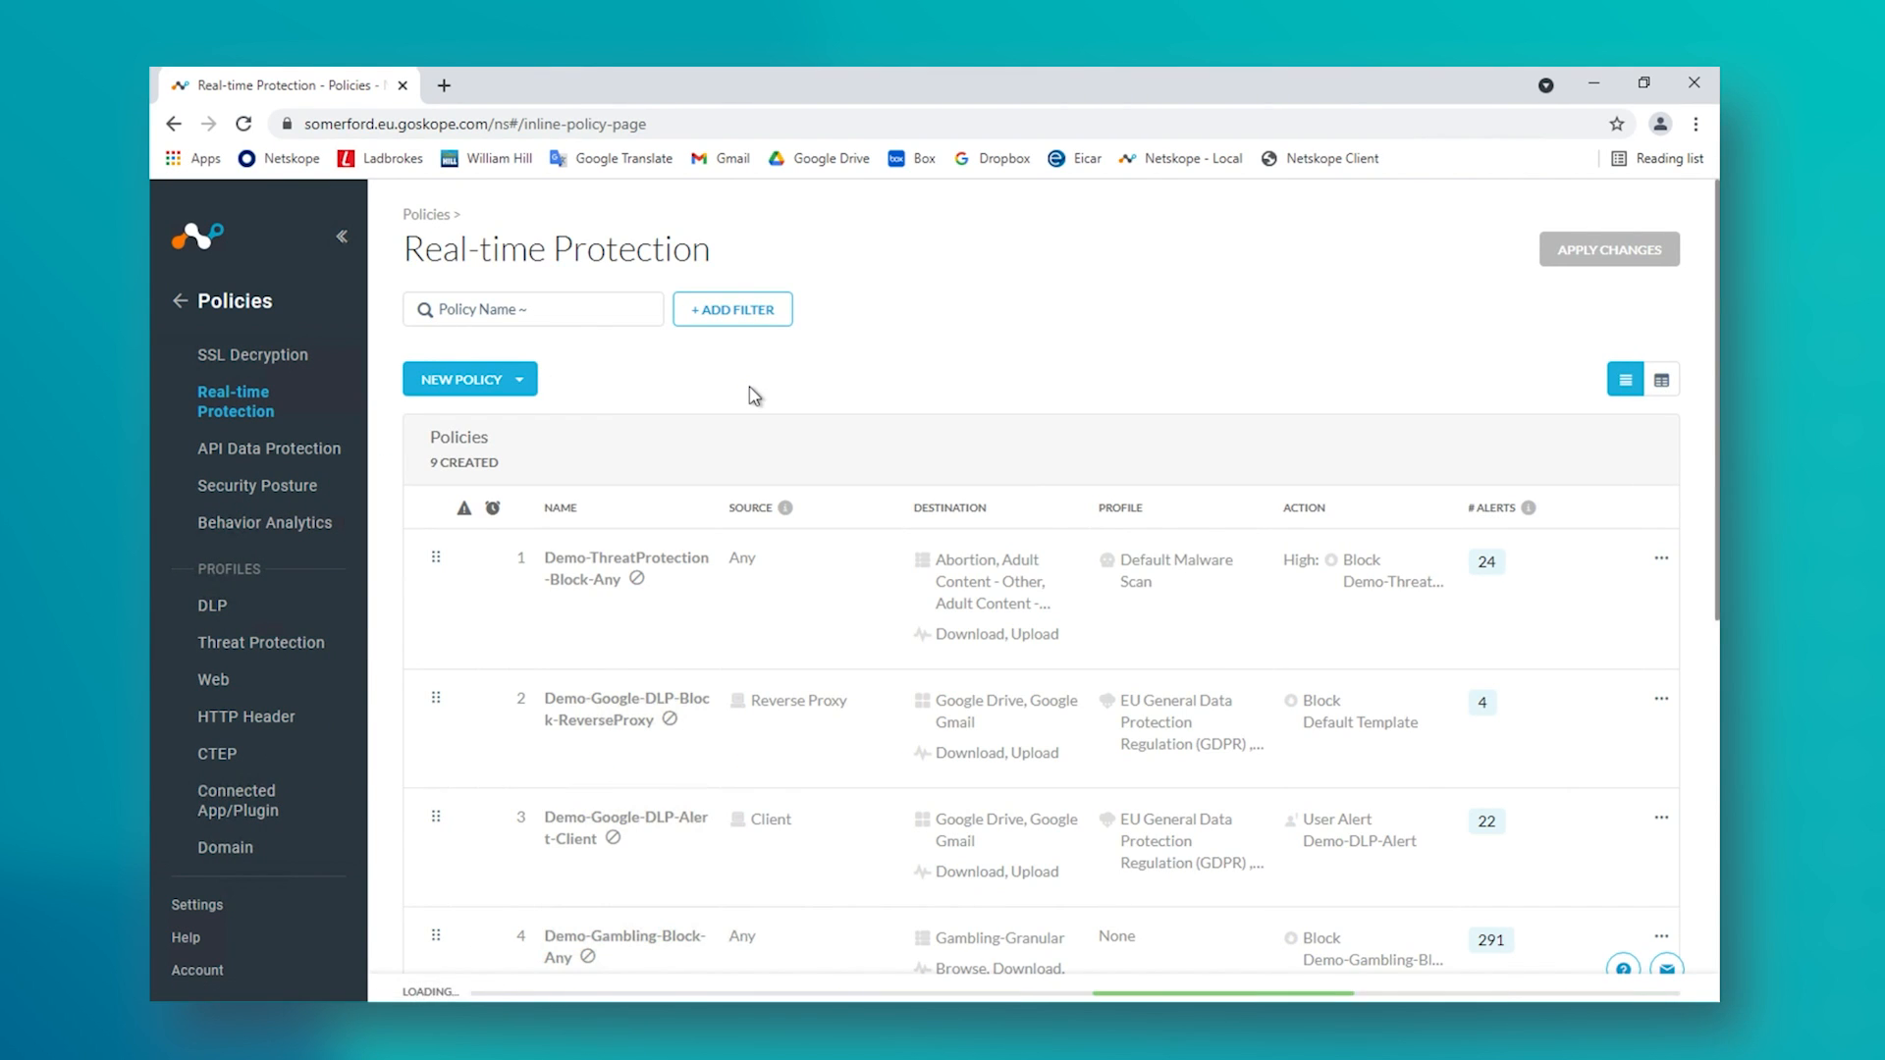
pyautogui.click(525, 385)
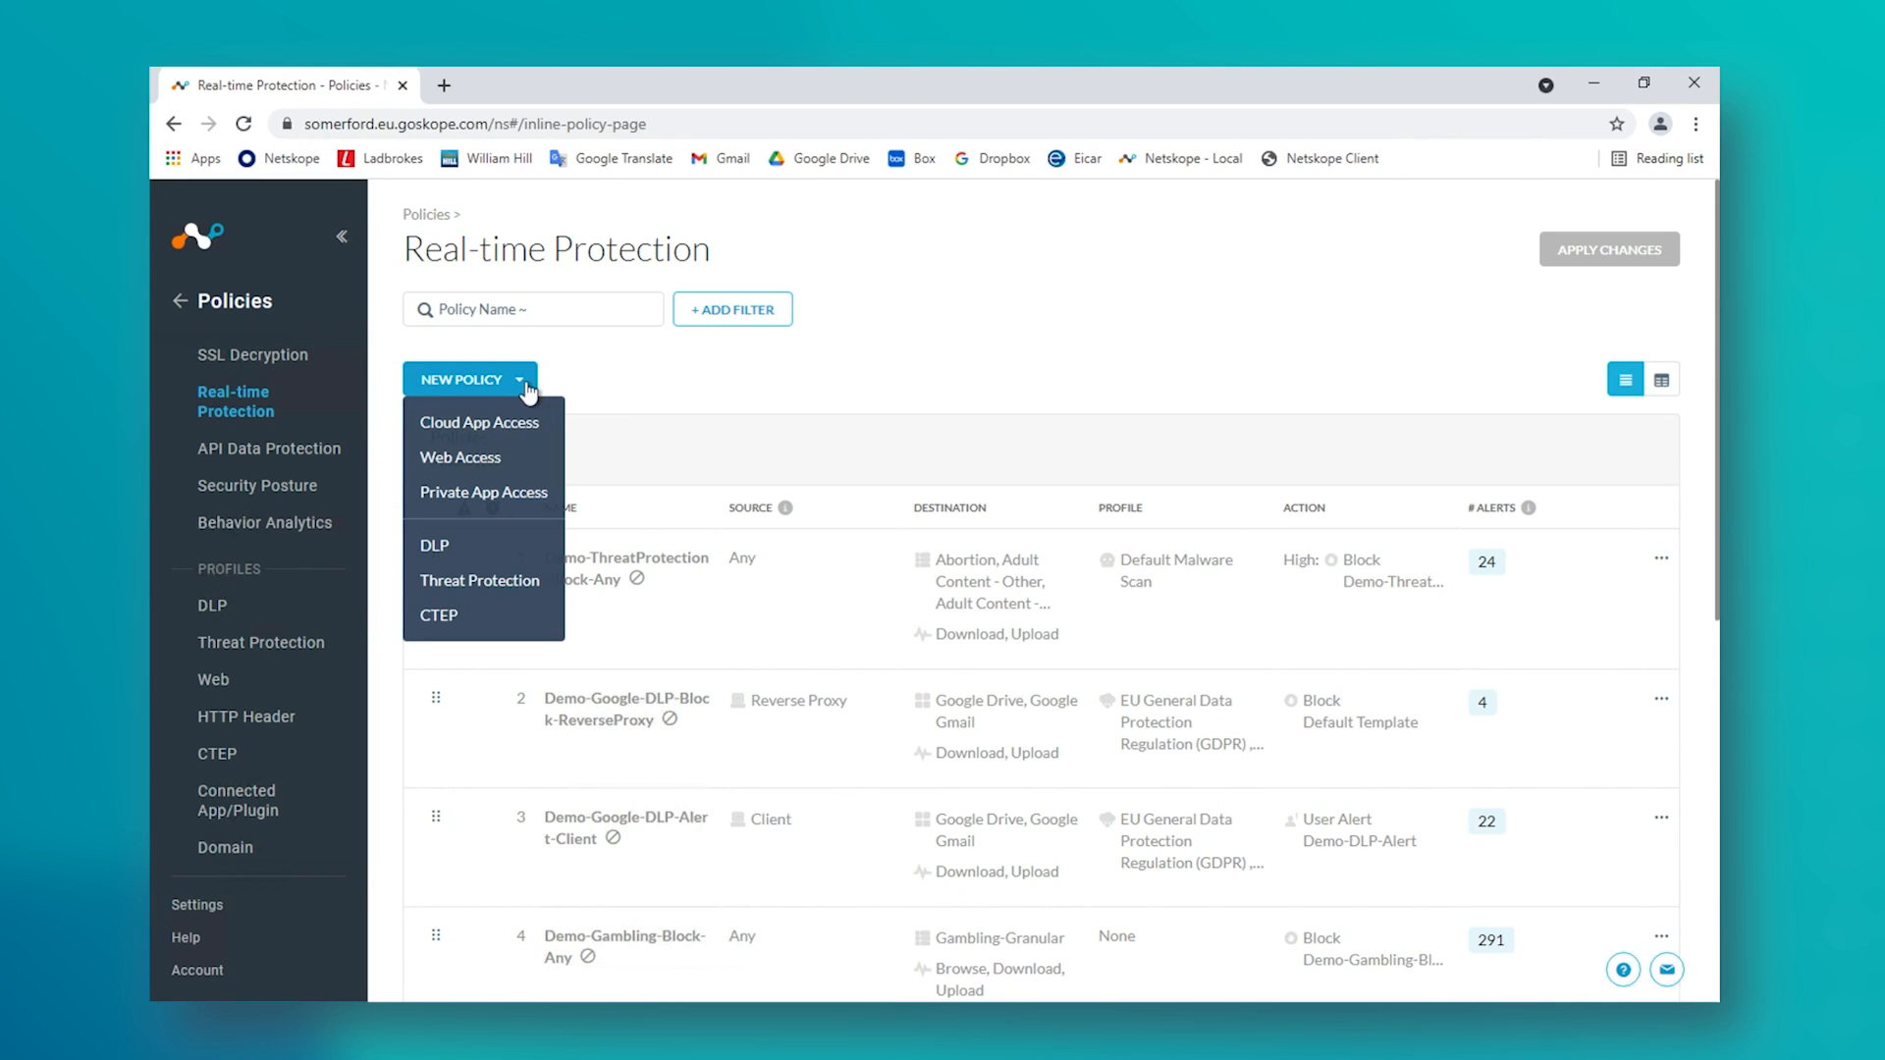
pyautogui.click(495, 458)
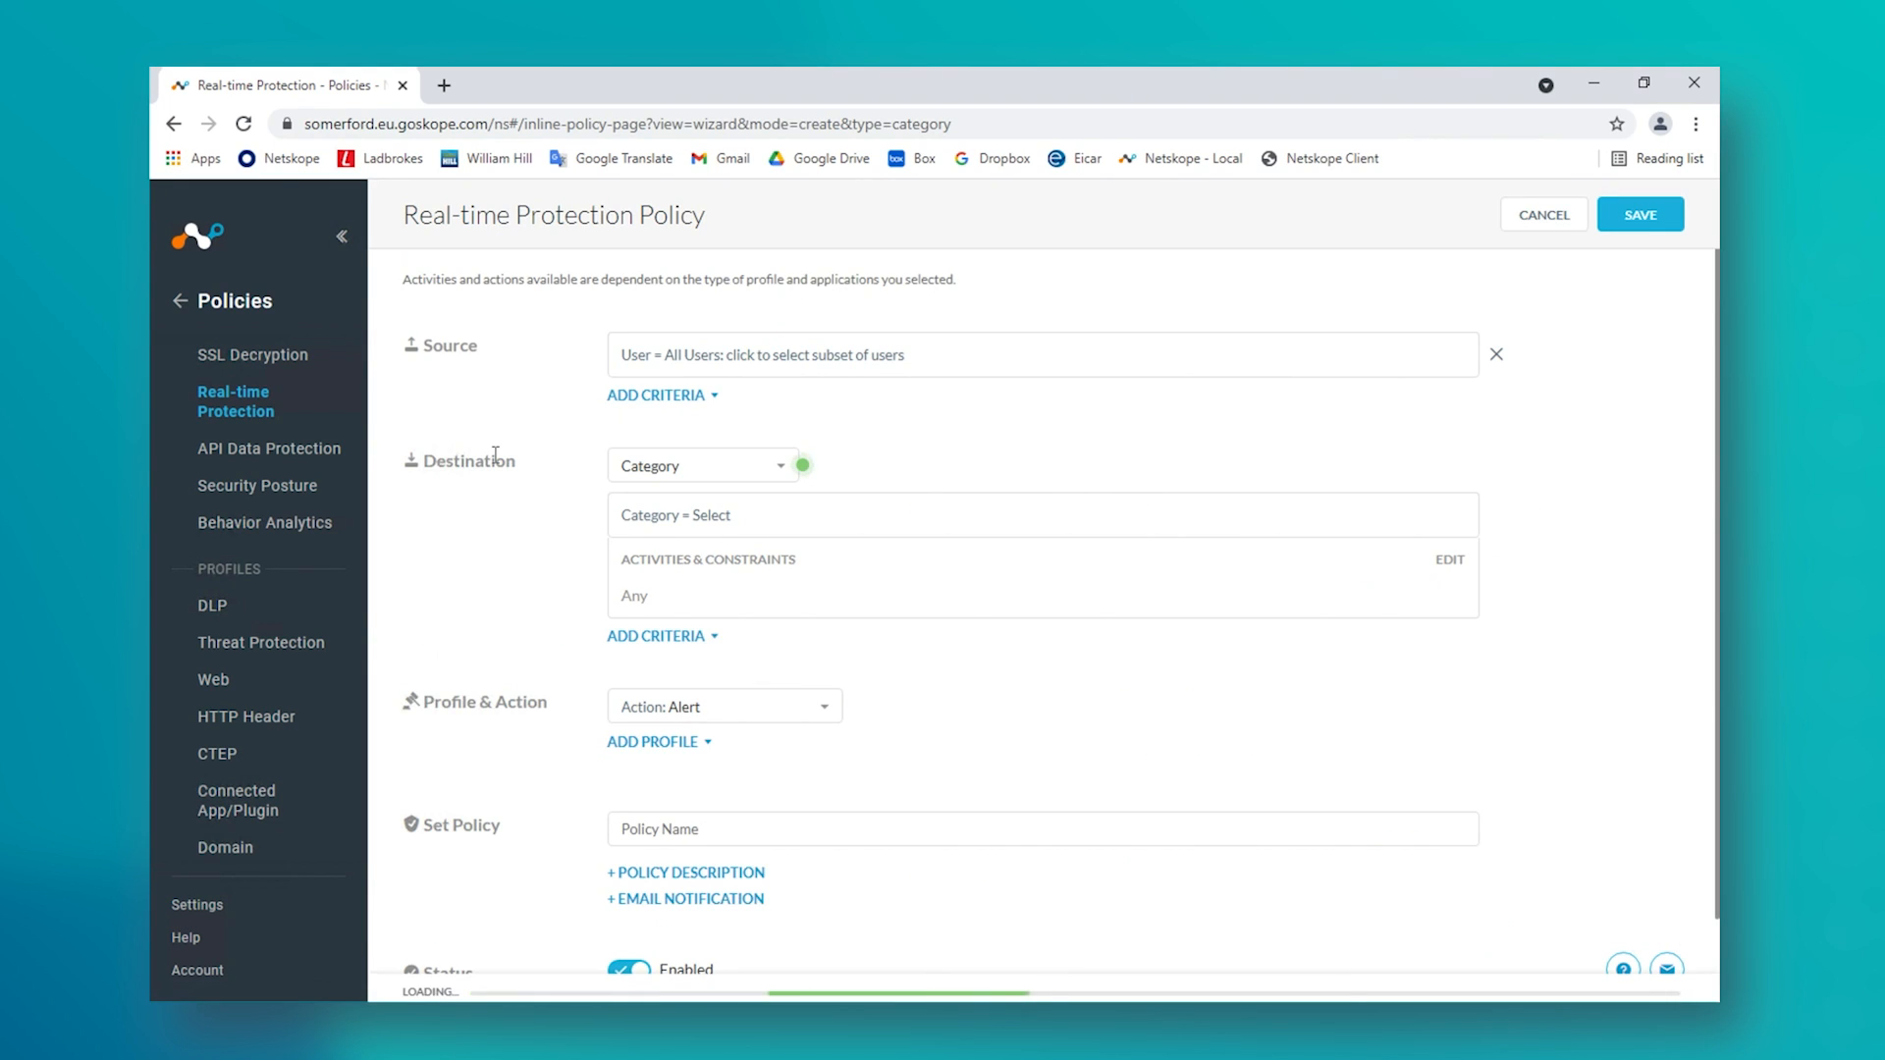
# Restrict the policy's source to the Netskope Users user group without adding further source criteria
pyautogui.click(904, 360)
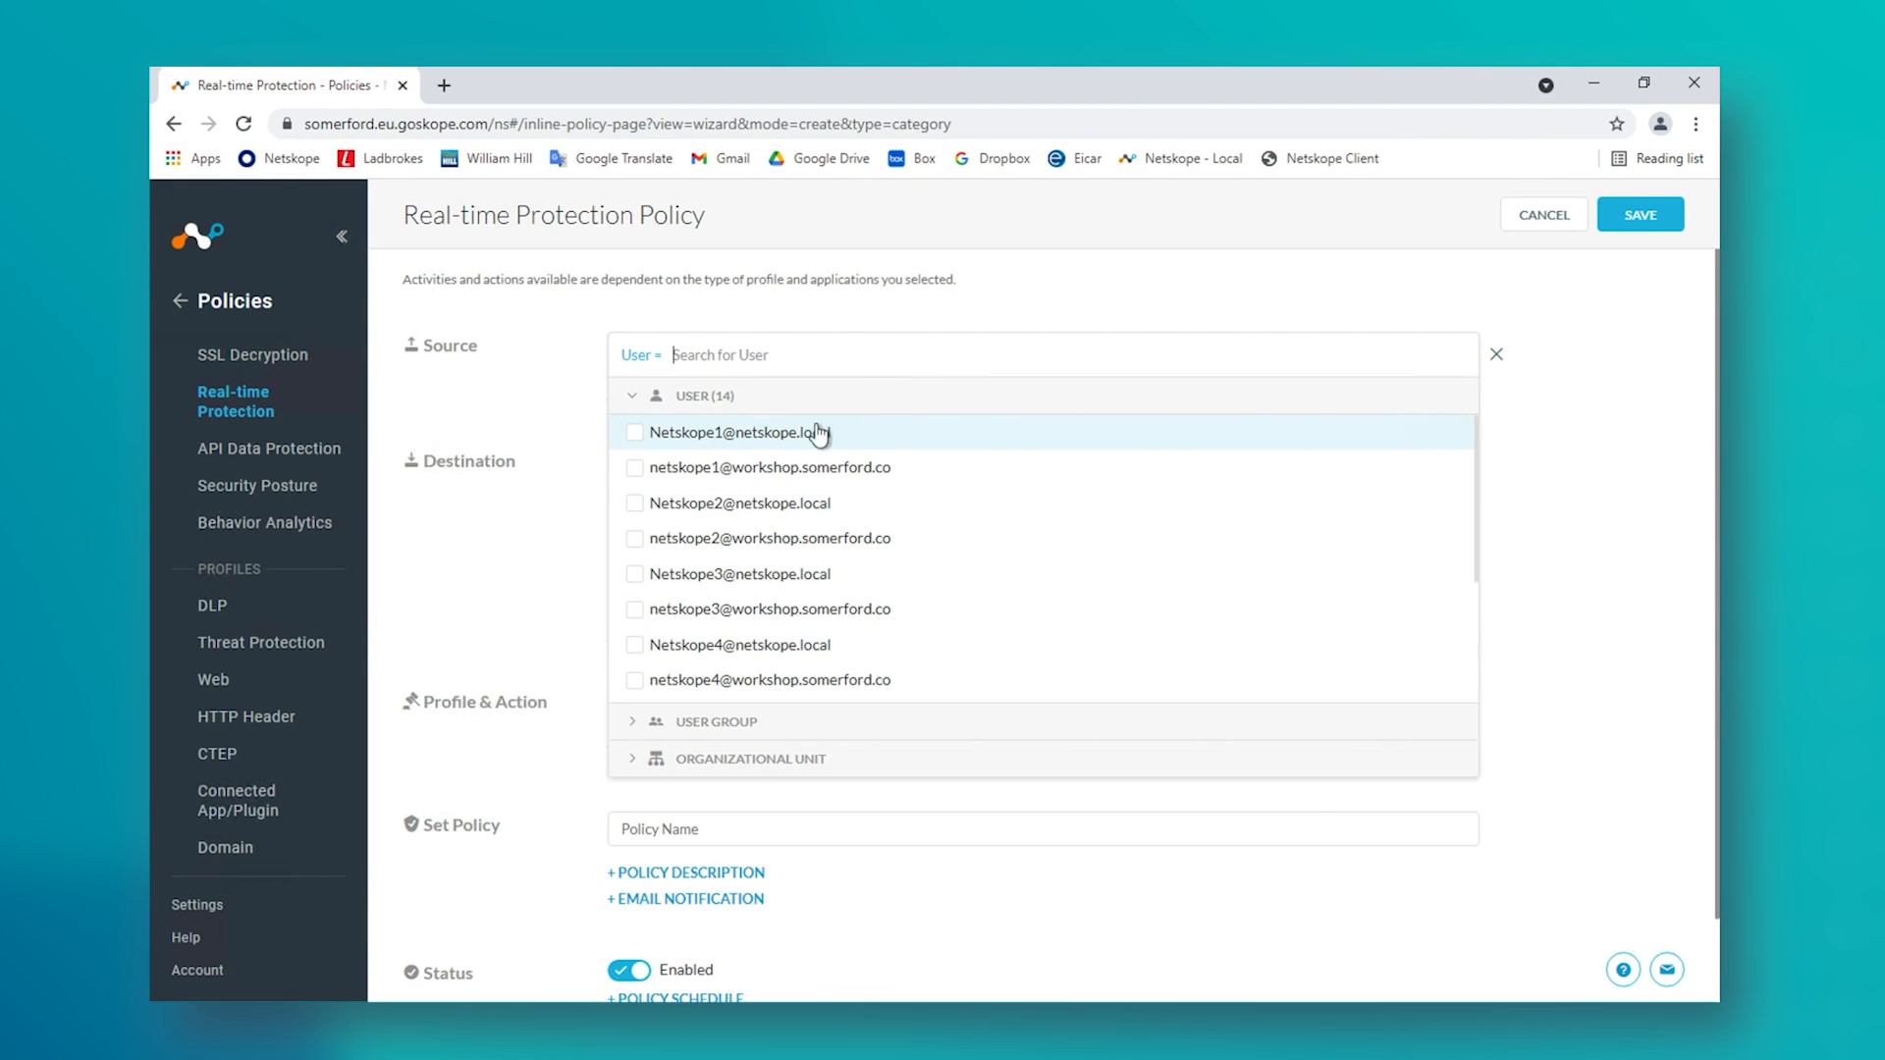
pyautogui.click(714, 724)
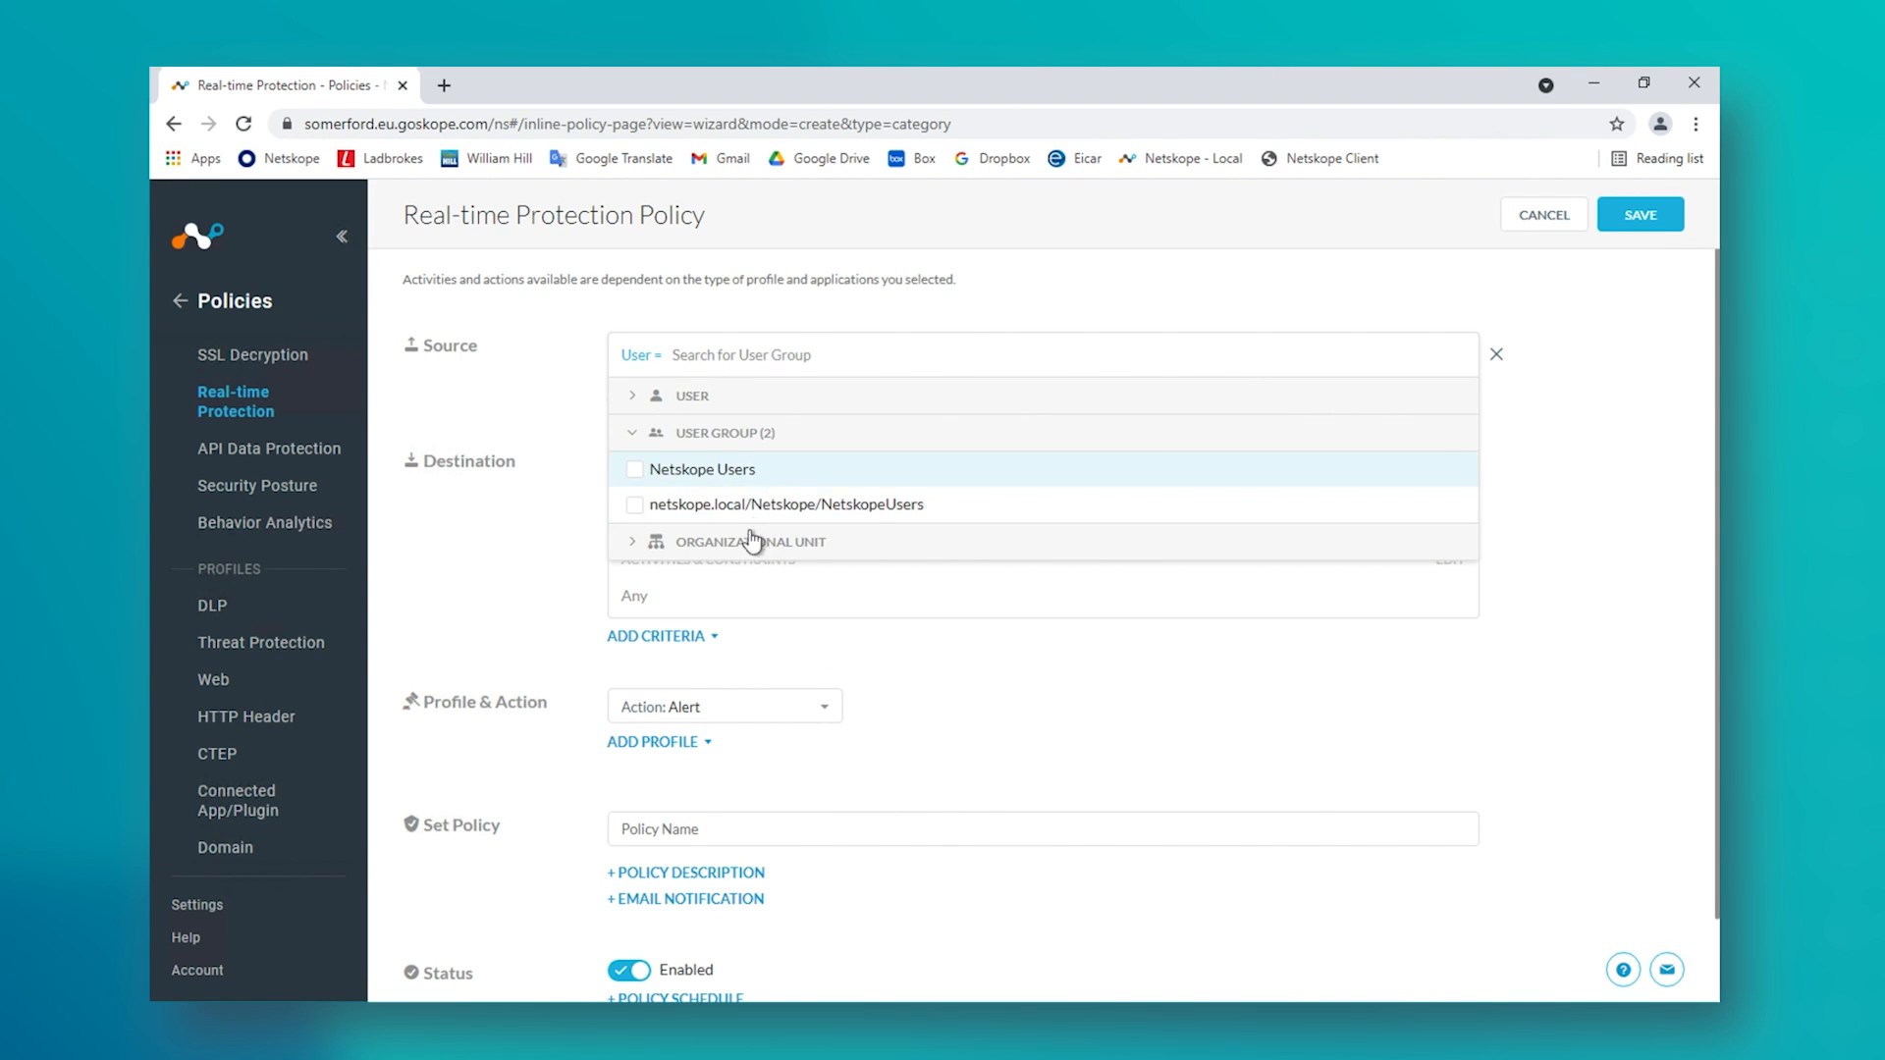
pyautogui.click(752, 541)
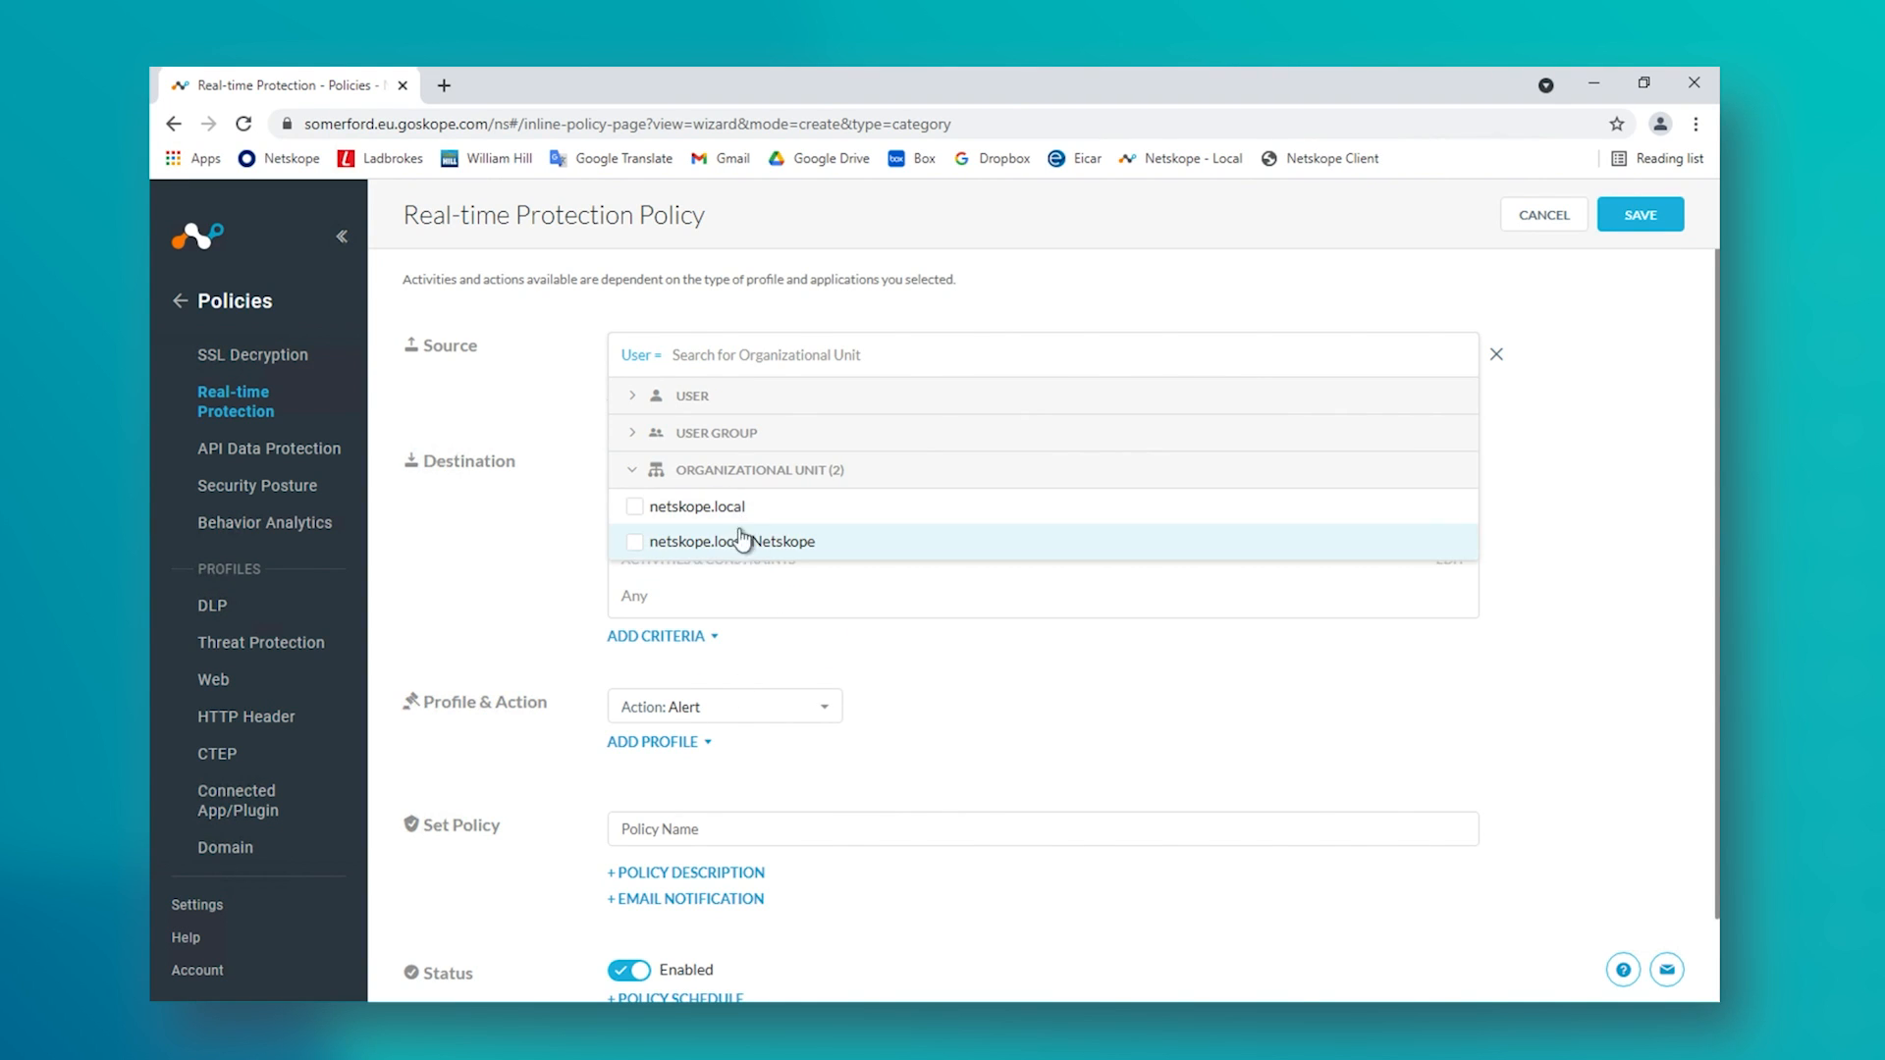
pyautogui.click(719, 437)
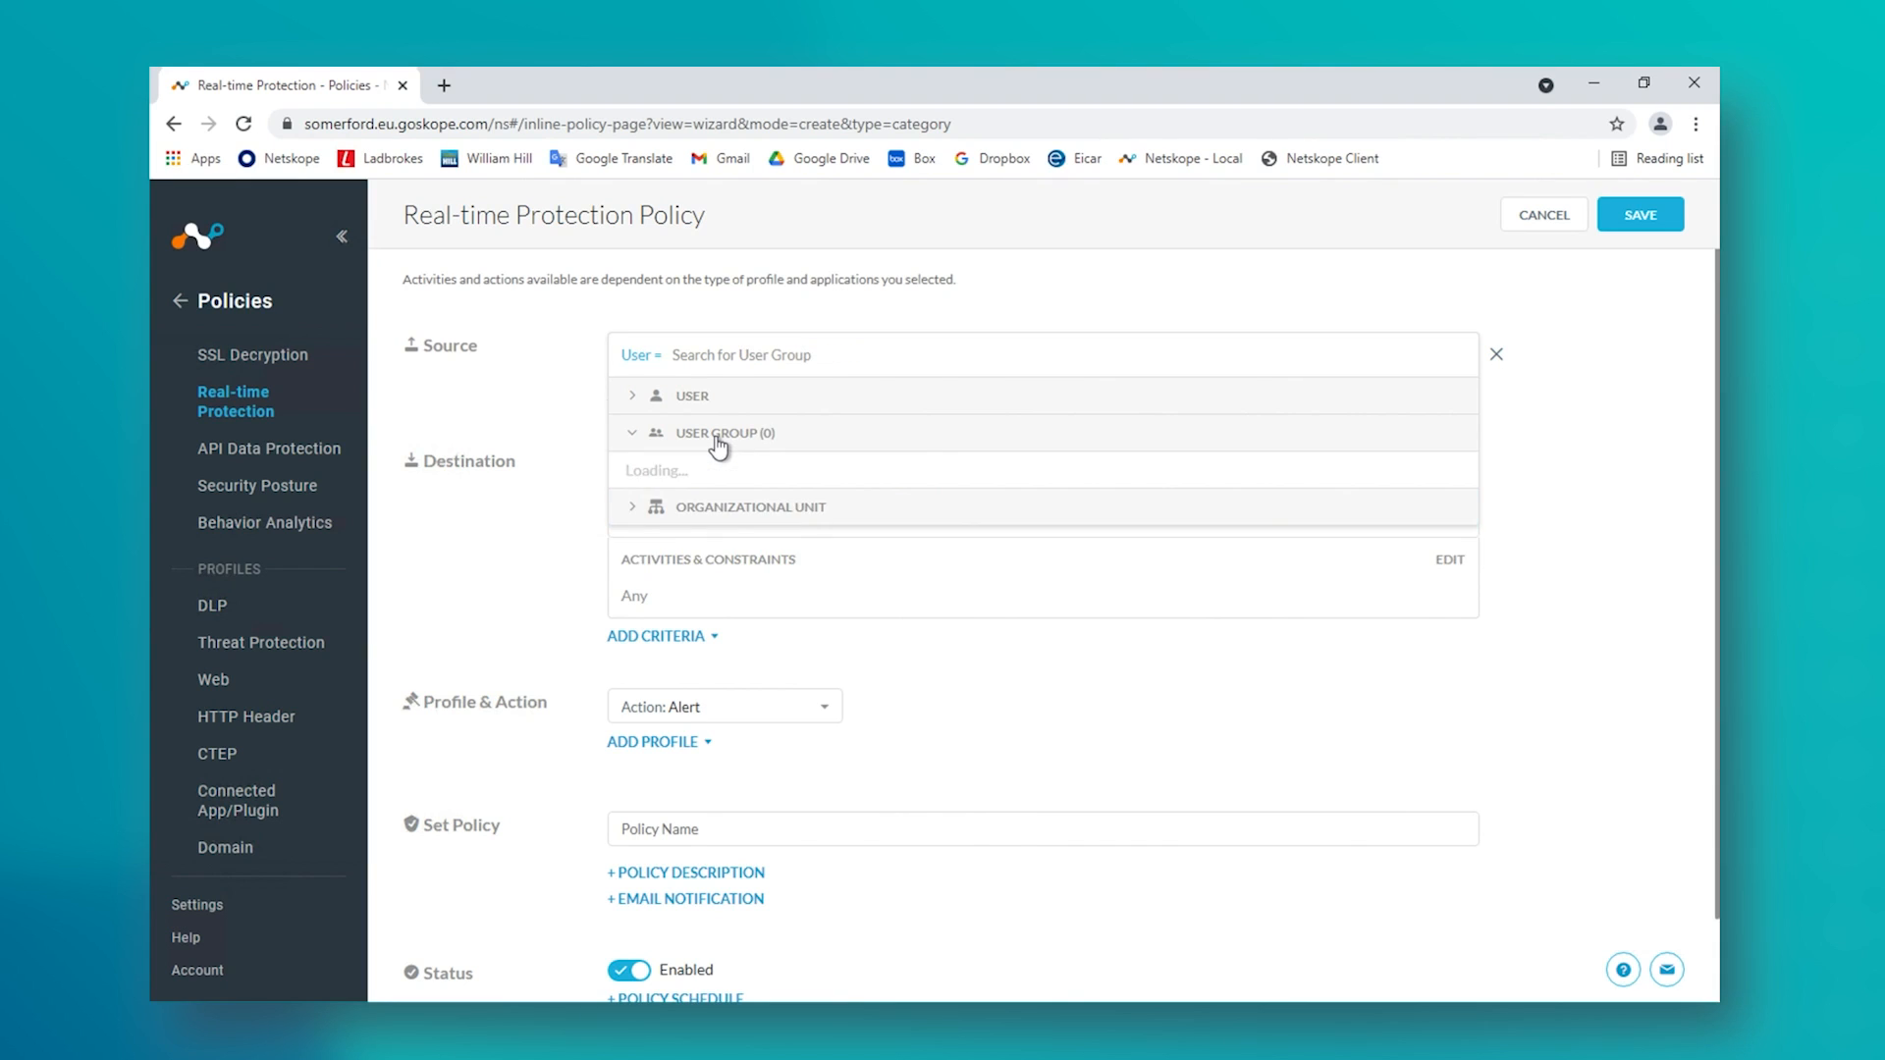
pyautogui.click(711, 472)
pyautogui.click(567, 494)
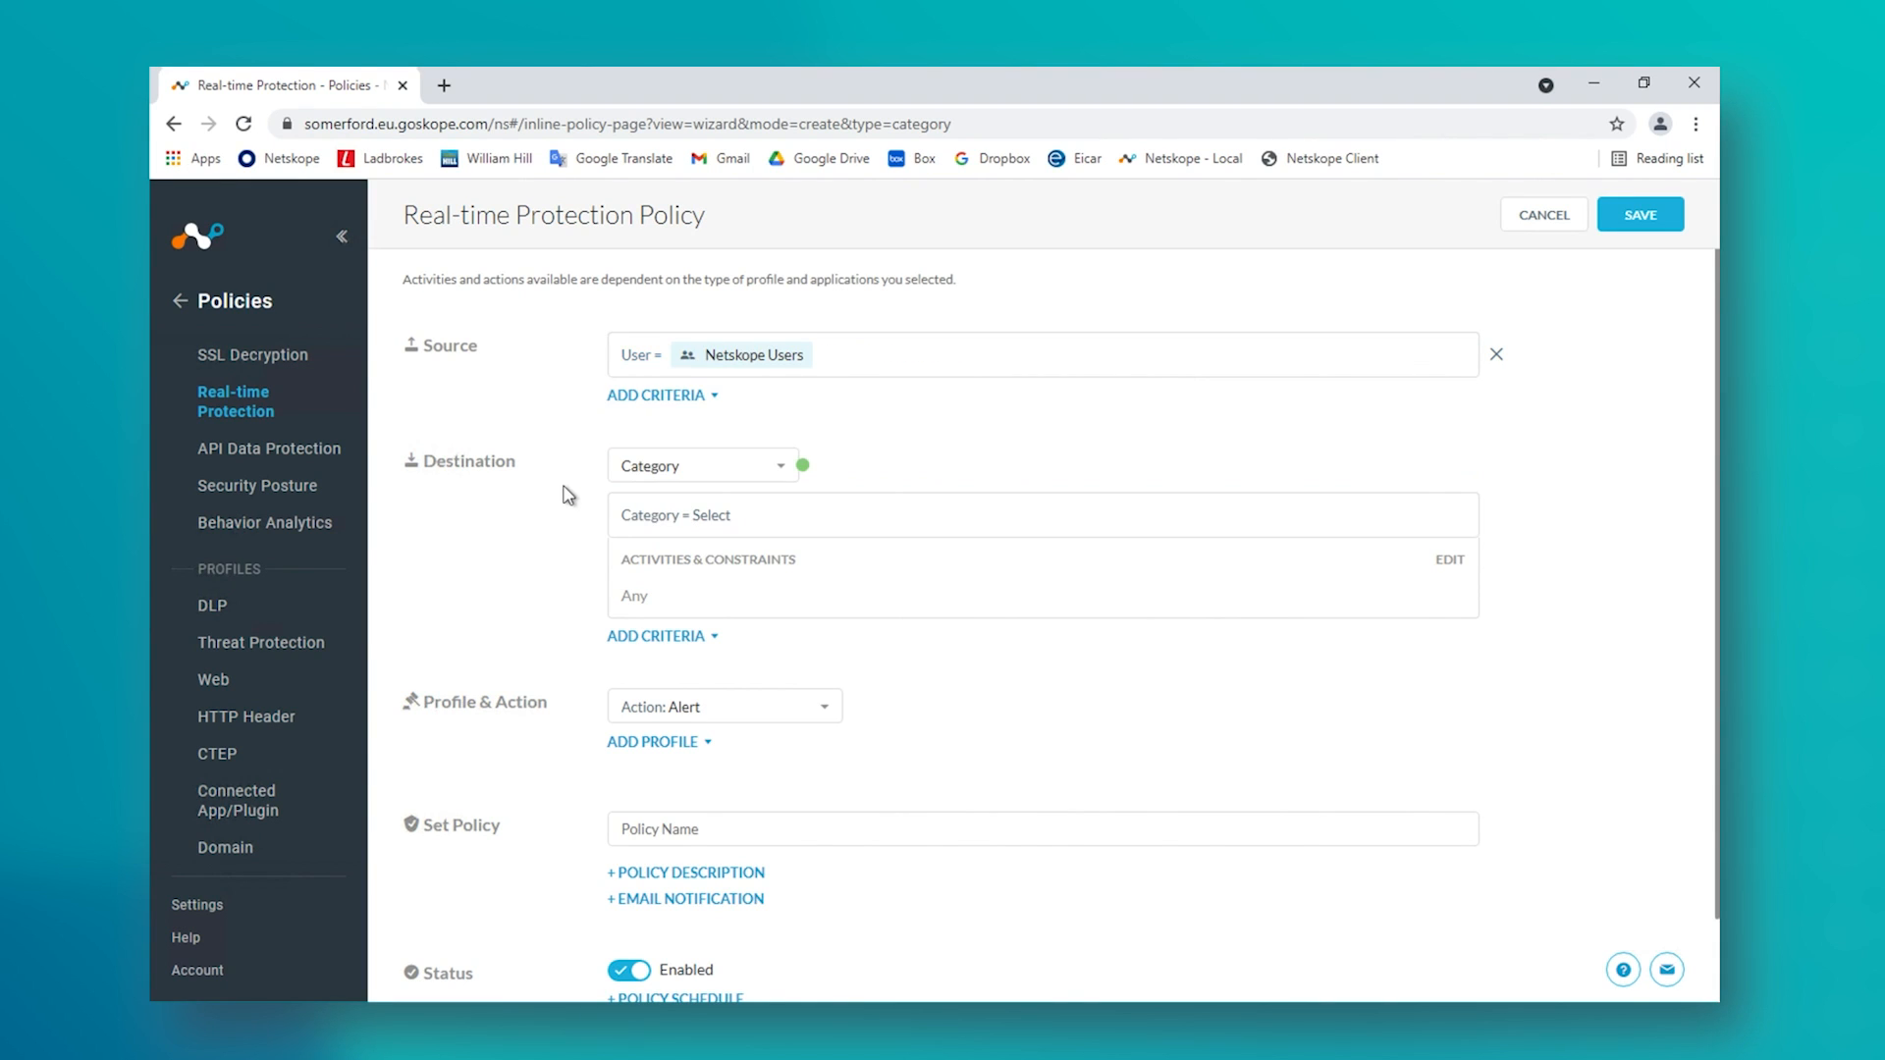
pyautogui.click(713, 398)
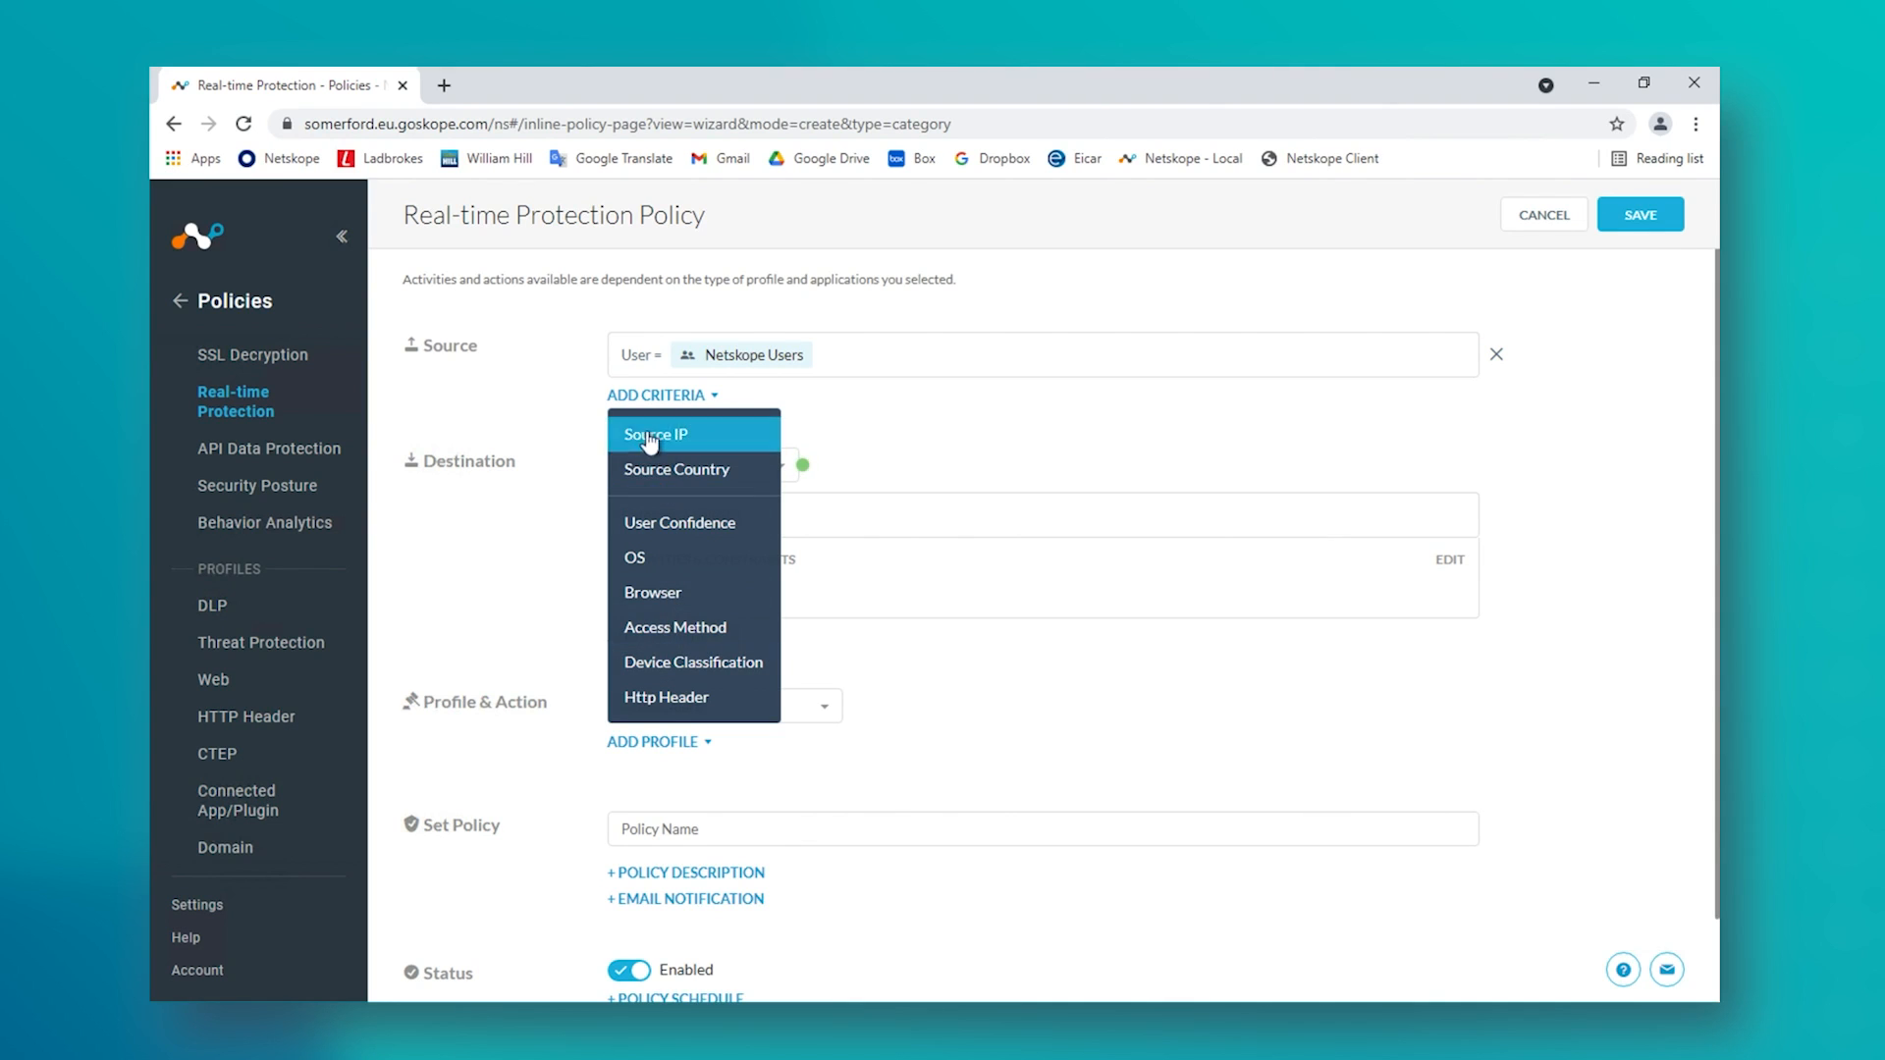
pyautogui.click(569, 501)
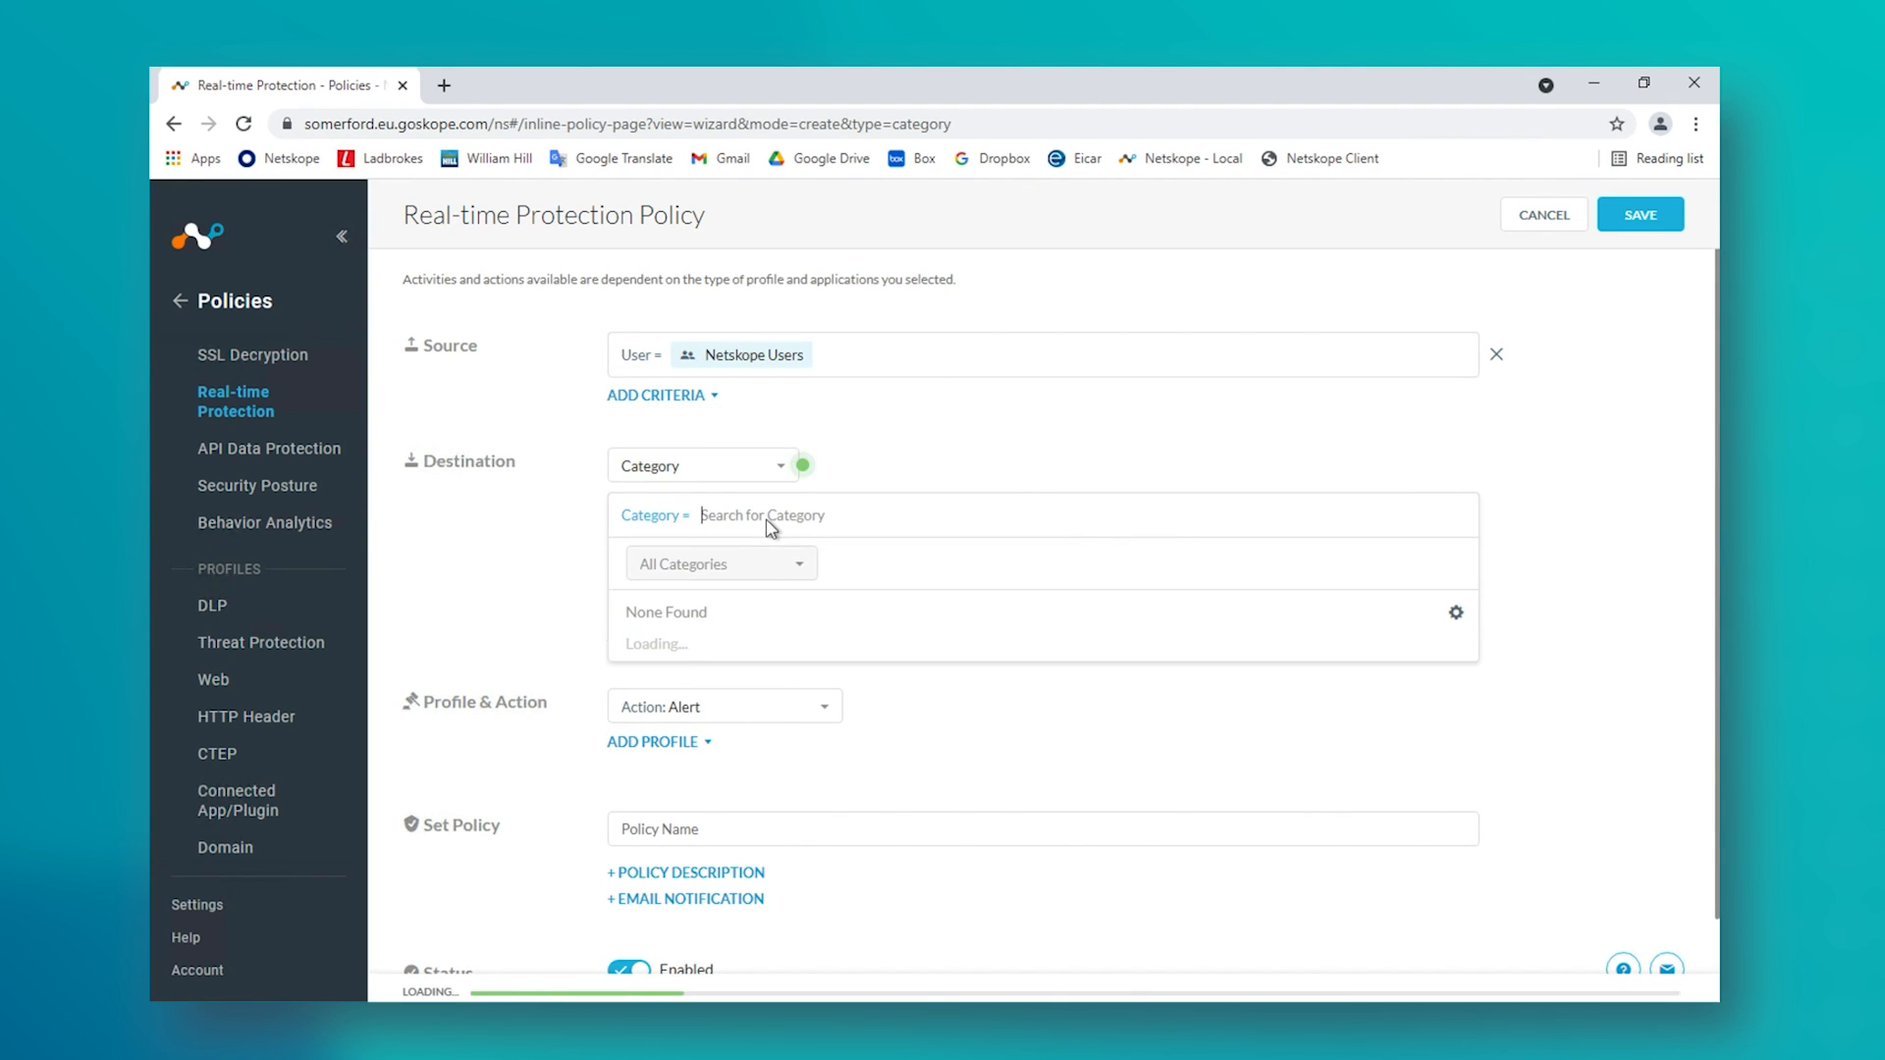
# Set the policy's destination category to Gambling and select all of its activities
pyautogui.write('gambling')
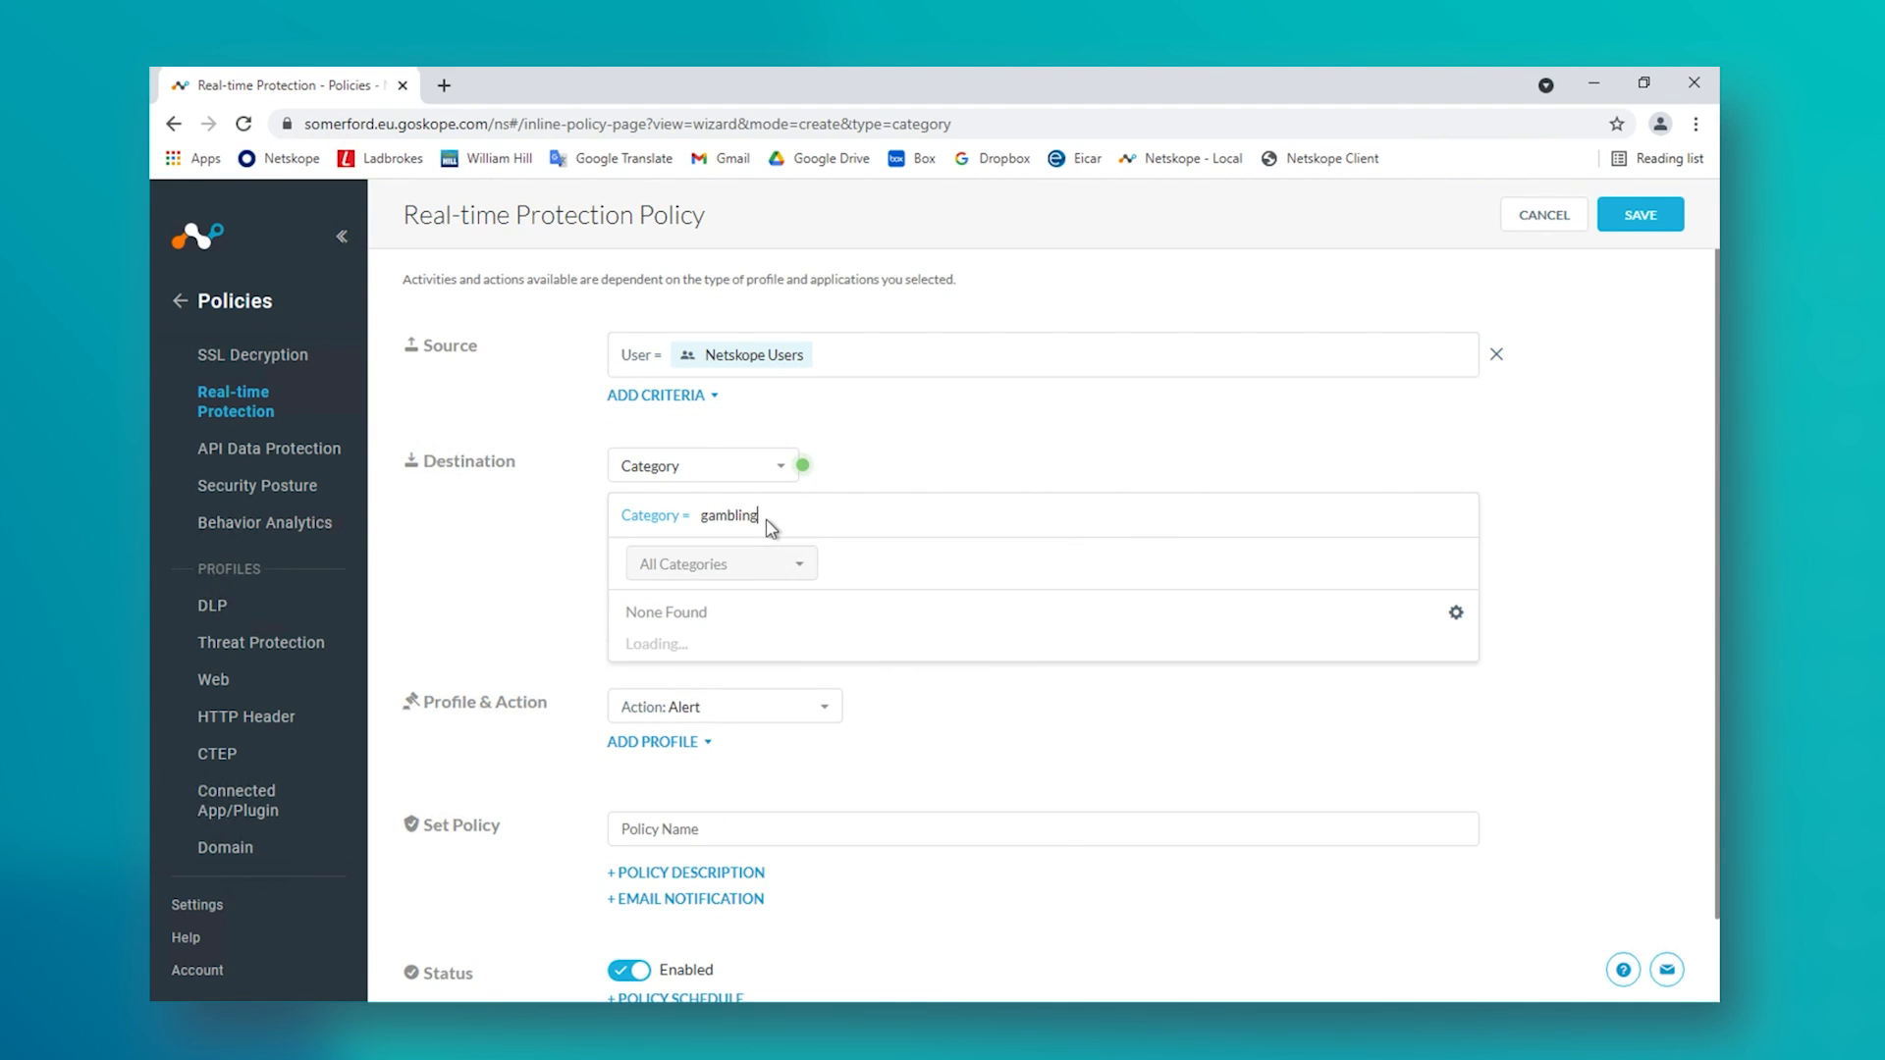
pyautogui.click(634, 677)
pyautogui.click(521, 603)
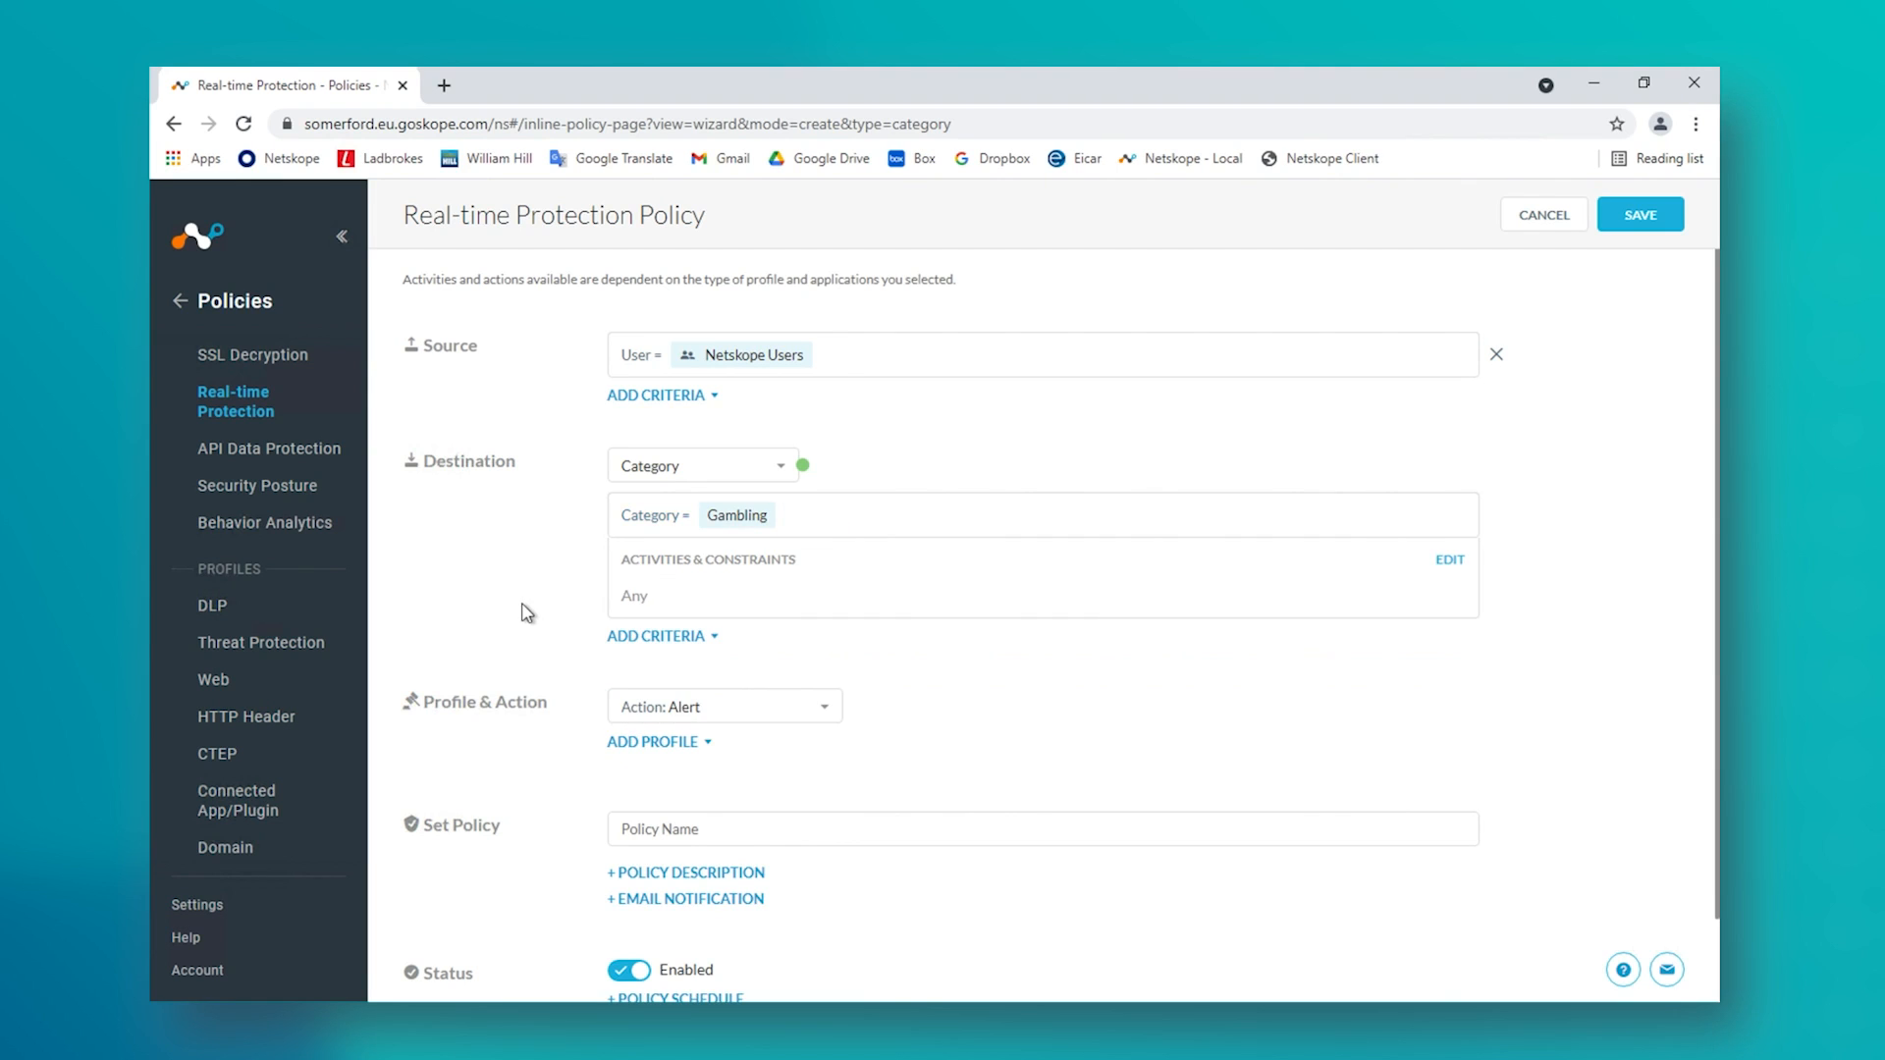
pyautogui.click(1448, 560)
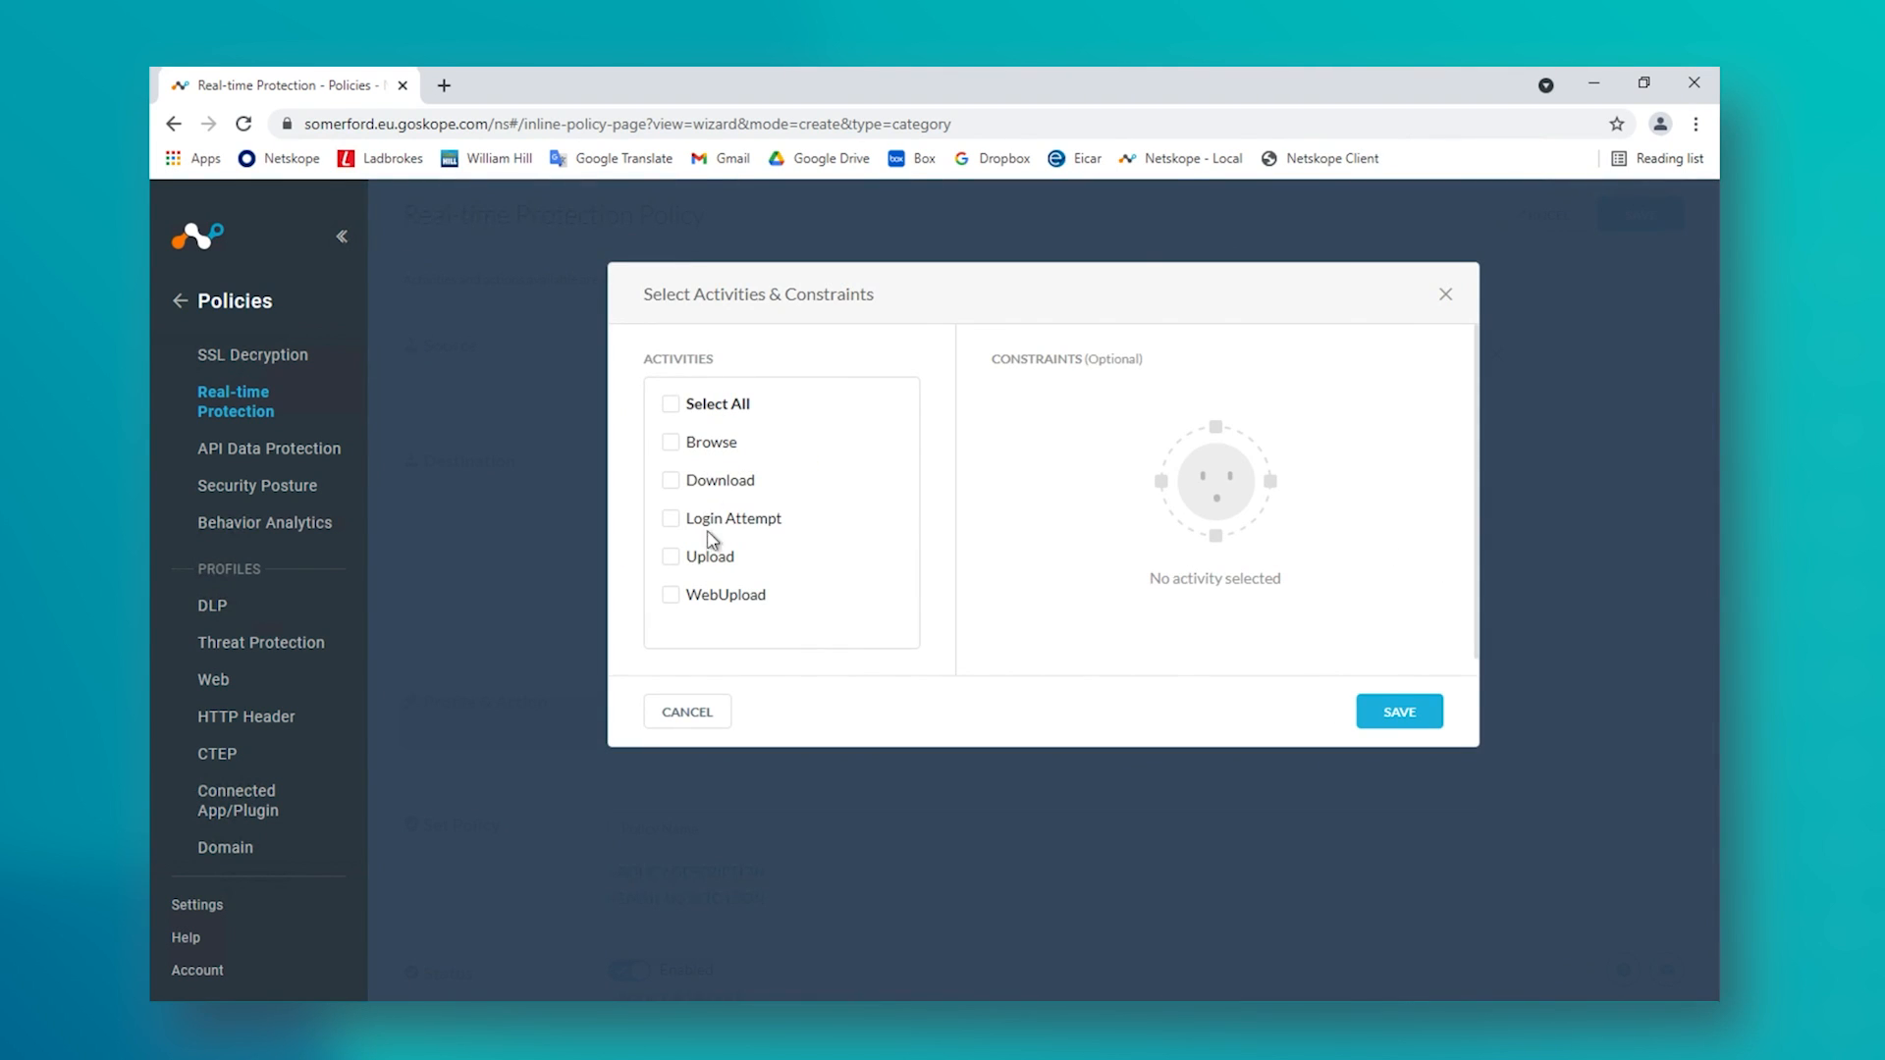
pyautogui.click(700, 406)
pyautogui.click(1398, 708)
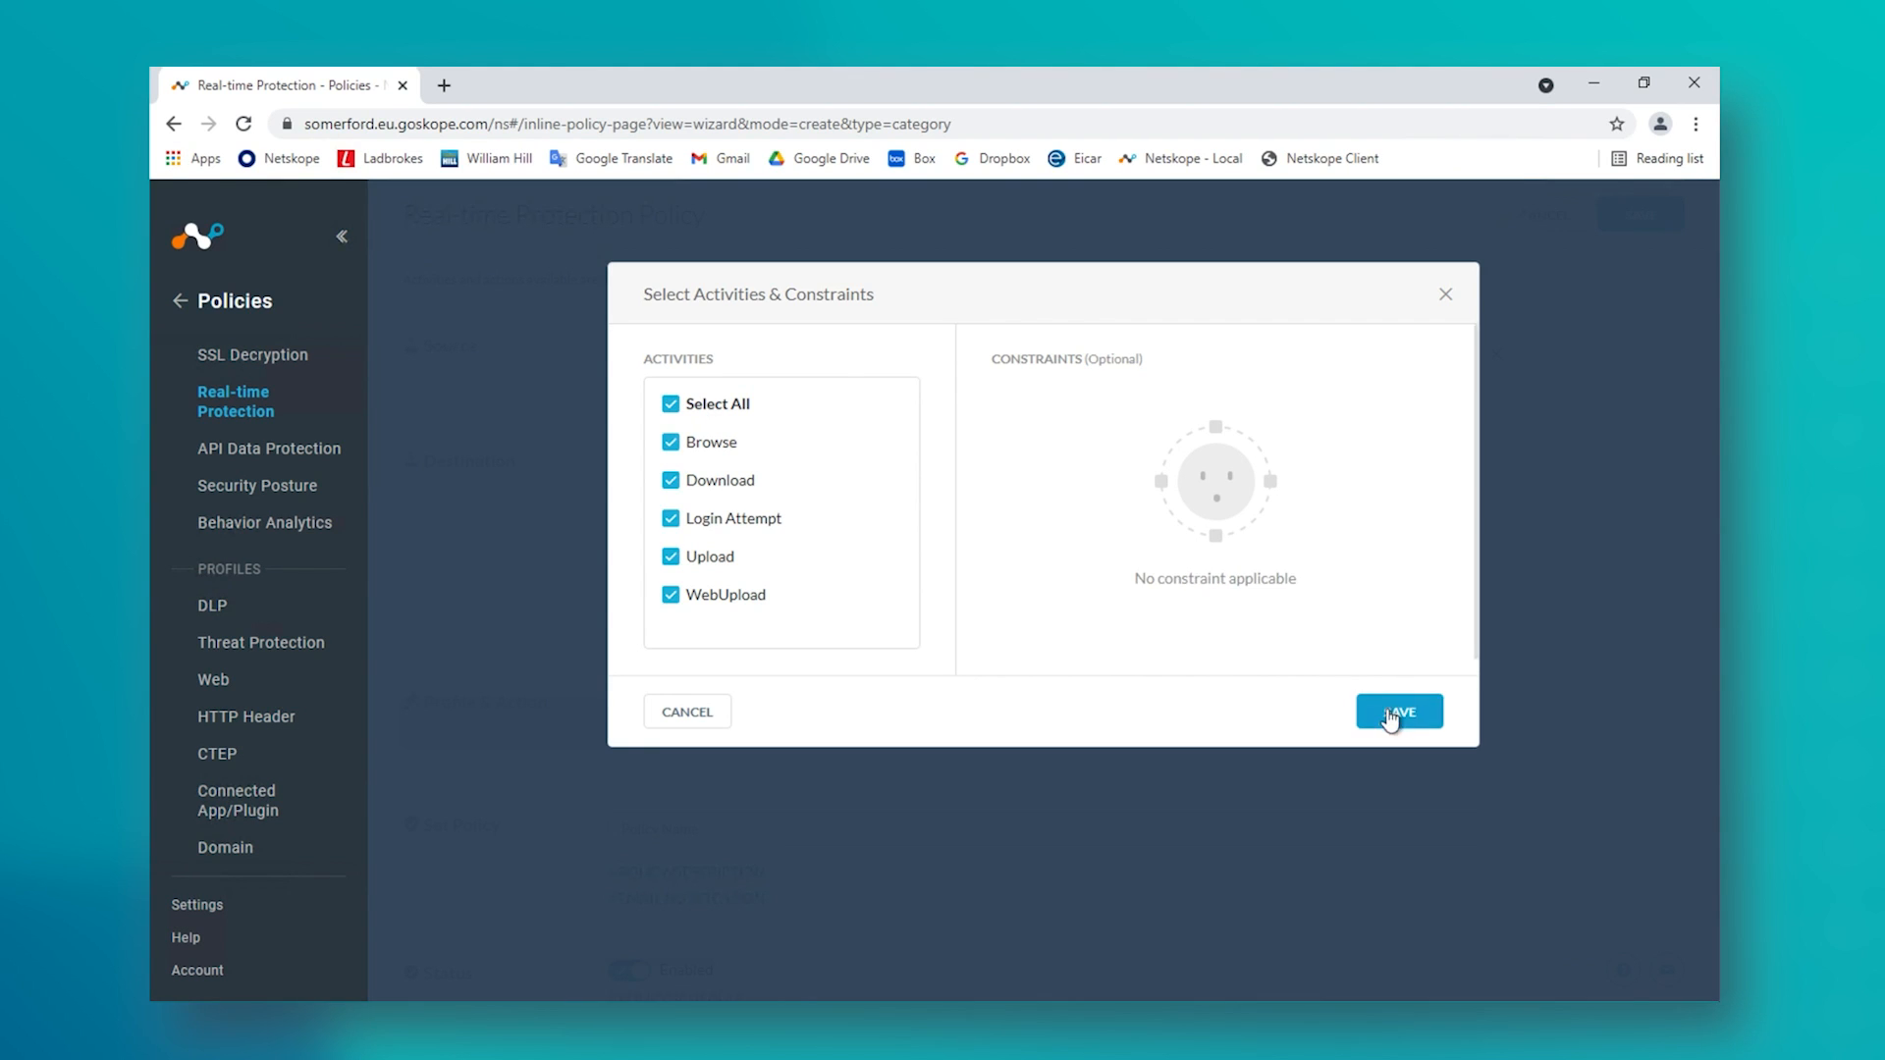
# Set the policy's action to Block with the Default Template and name the policy Gambling-Block-All
pyautogui.click(824, 714)
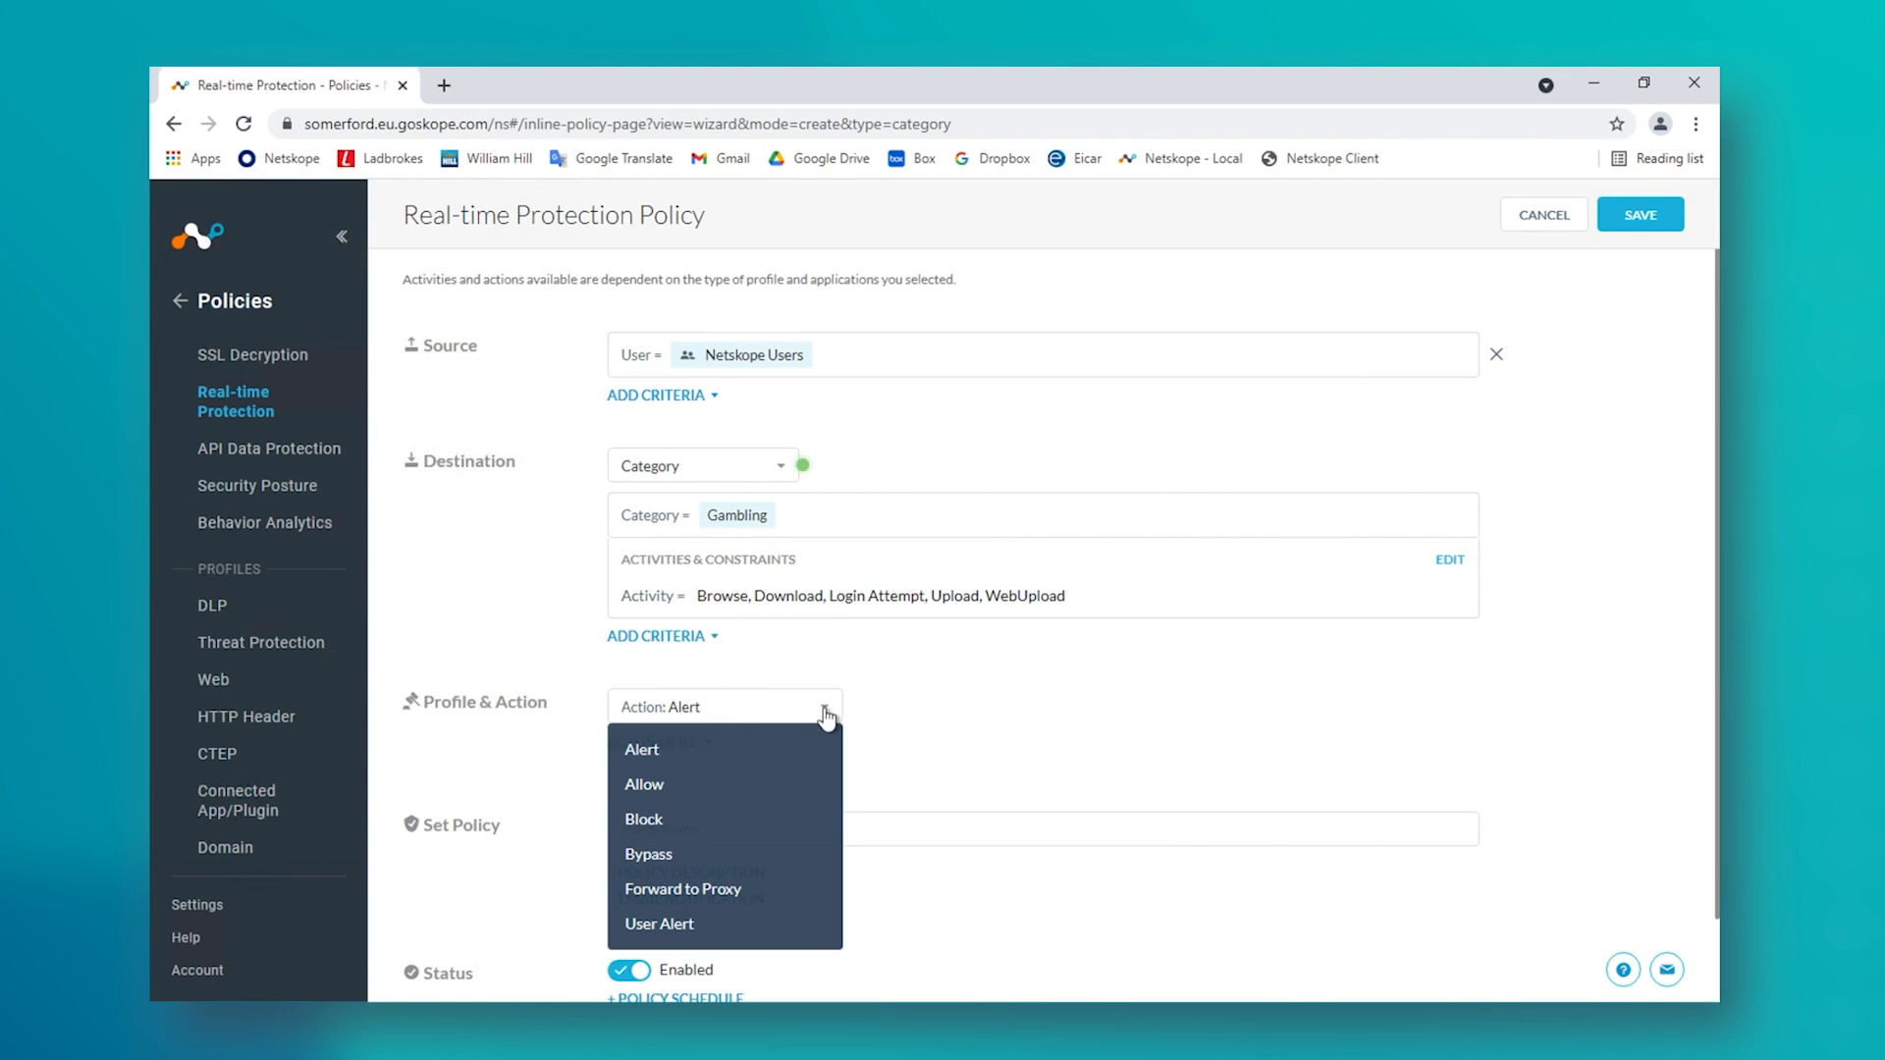
pyautogui.click(676, 827)
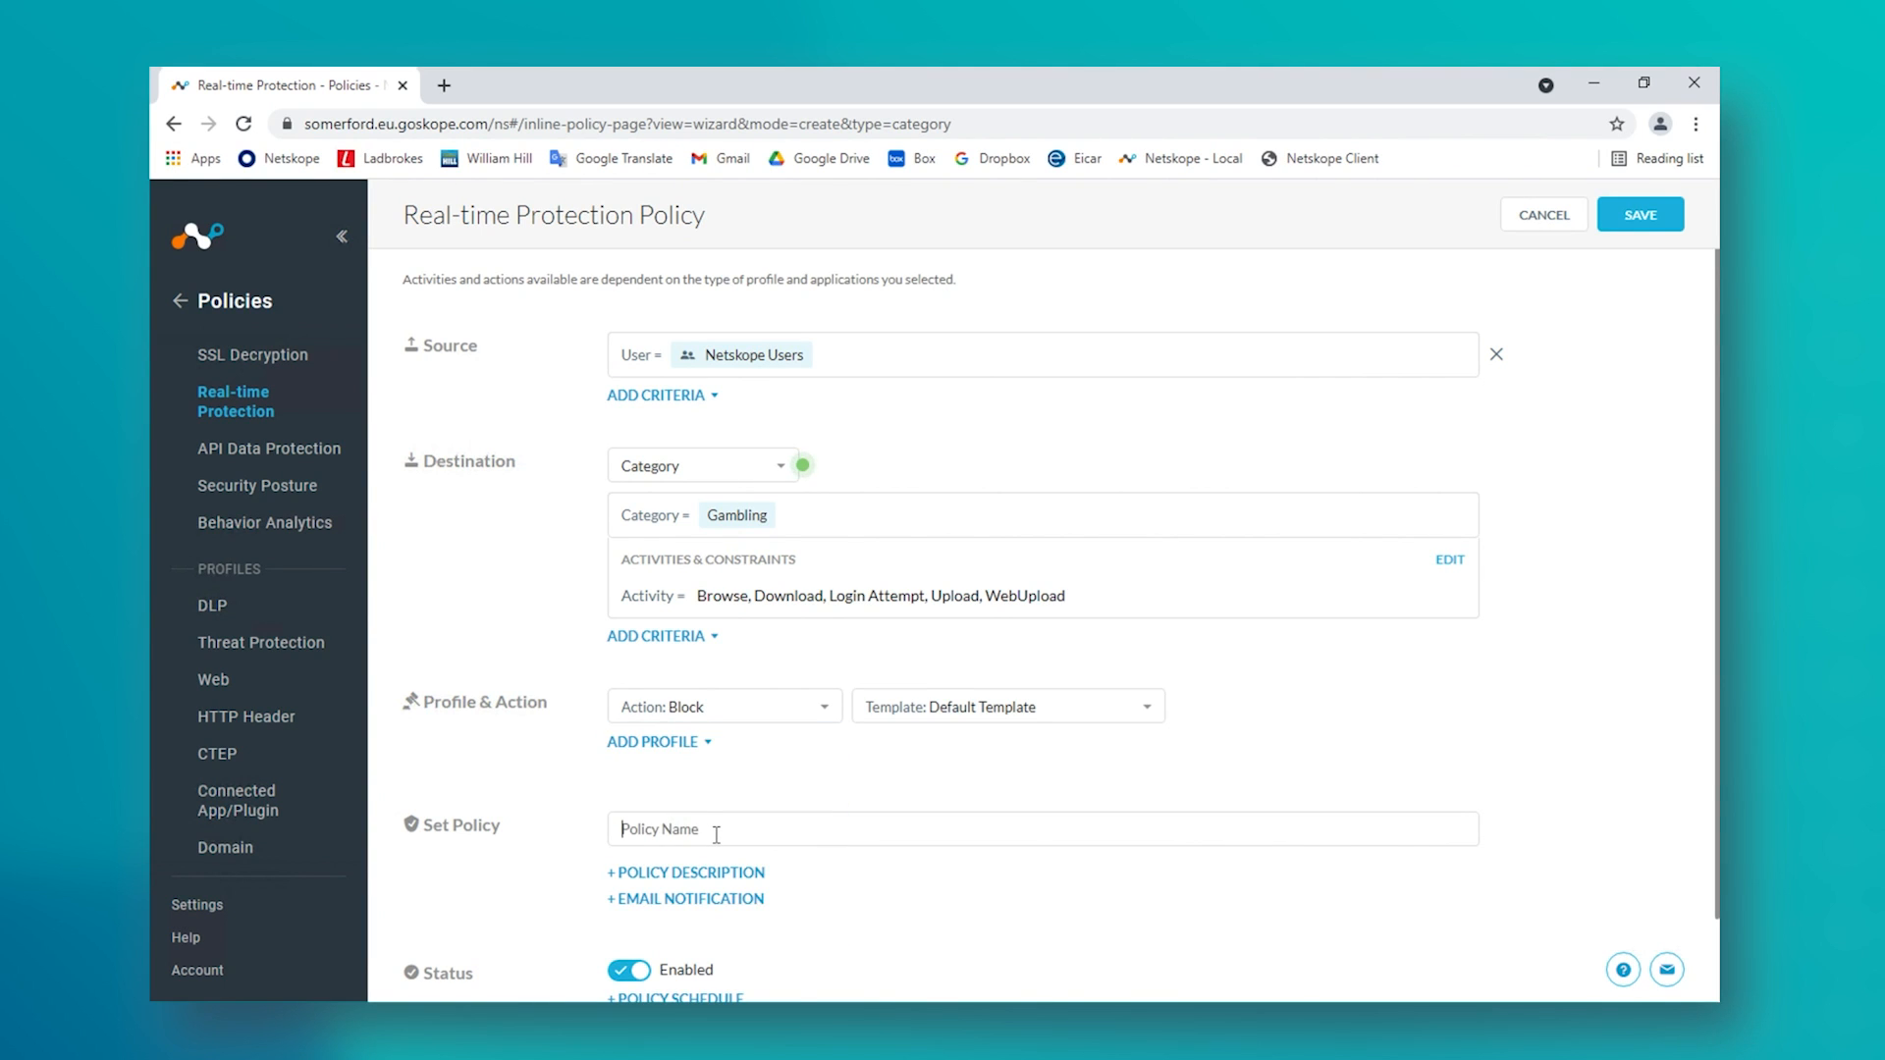
pyautogui.click(716, 834)
pyautogui.write('Gambling')
# Save the policy to the top of the policy list and apply the pending changes without an audit note
pyautogui.scroll(-1, 1600, 516)
pyautogui.click(1653, 218)
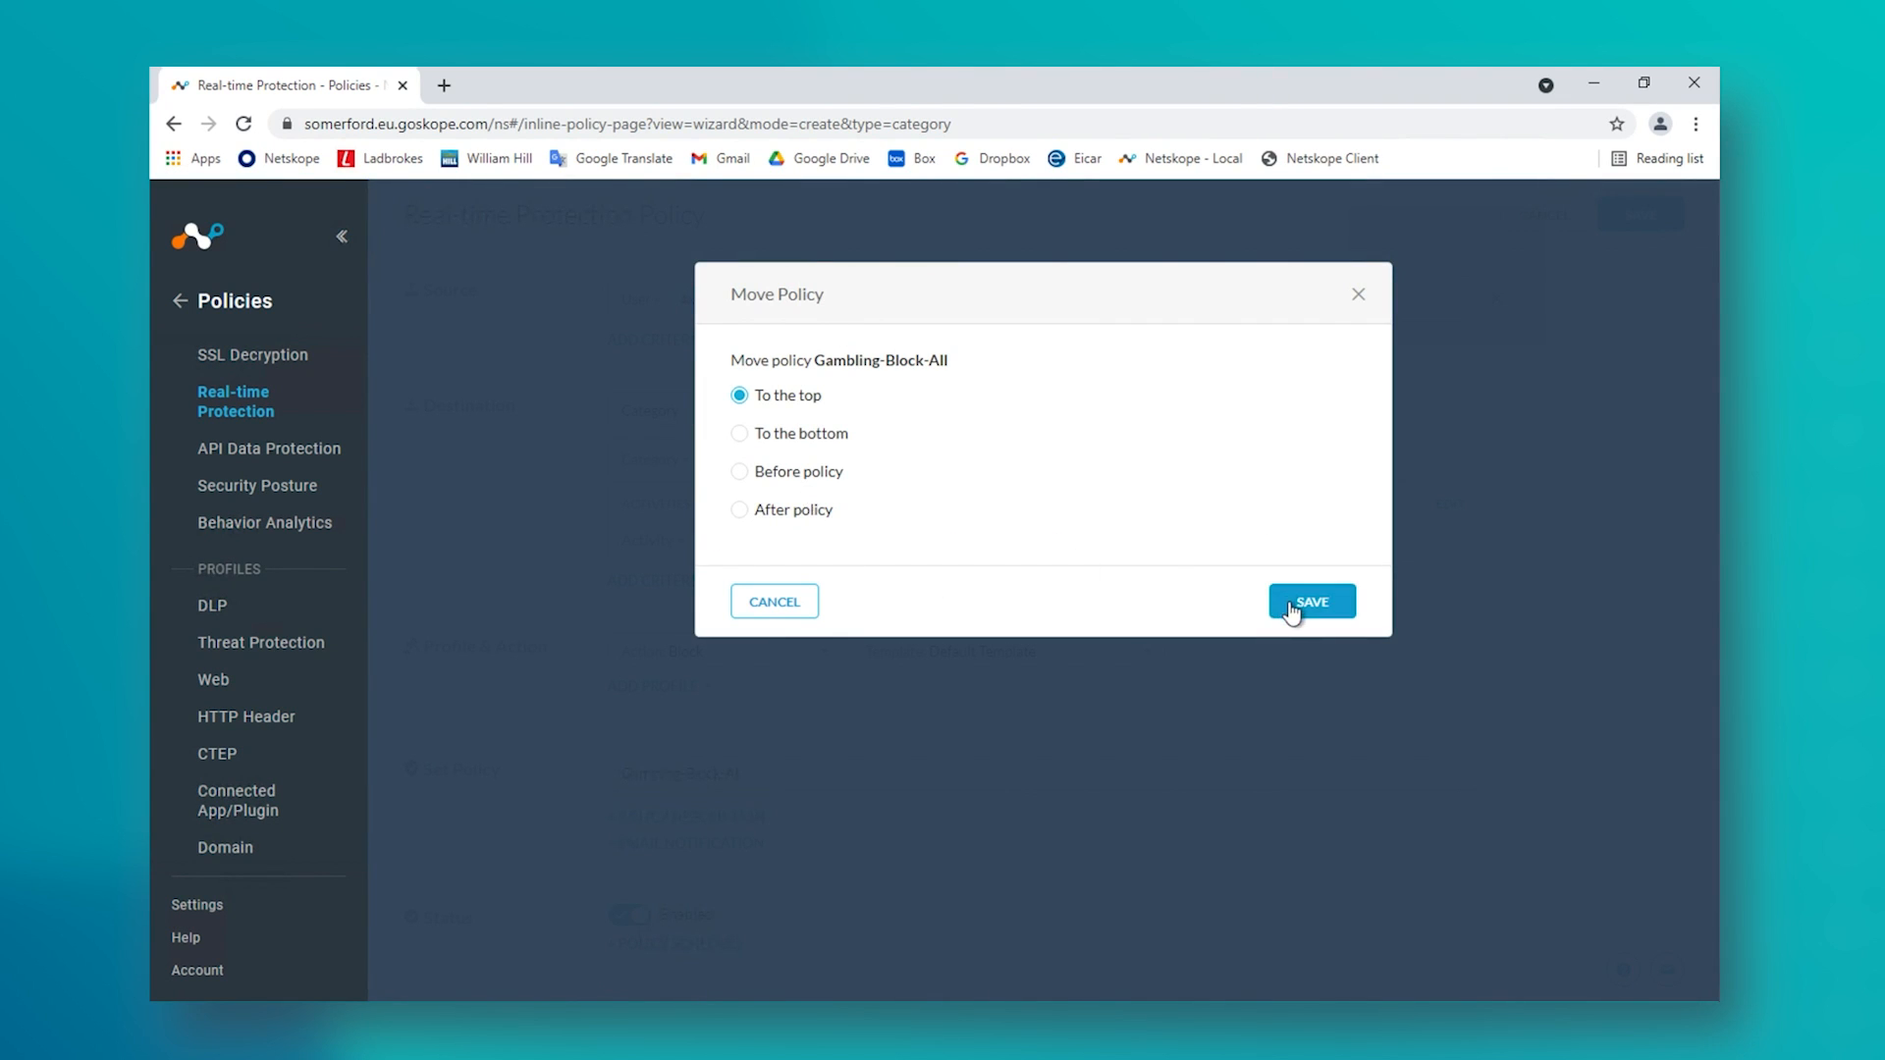
pyautogui.click(1294, 608)
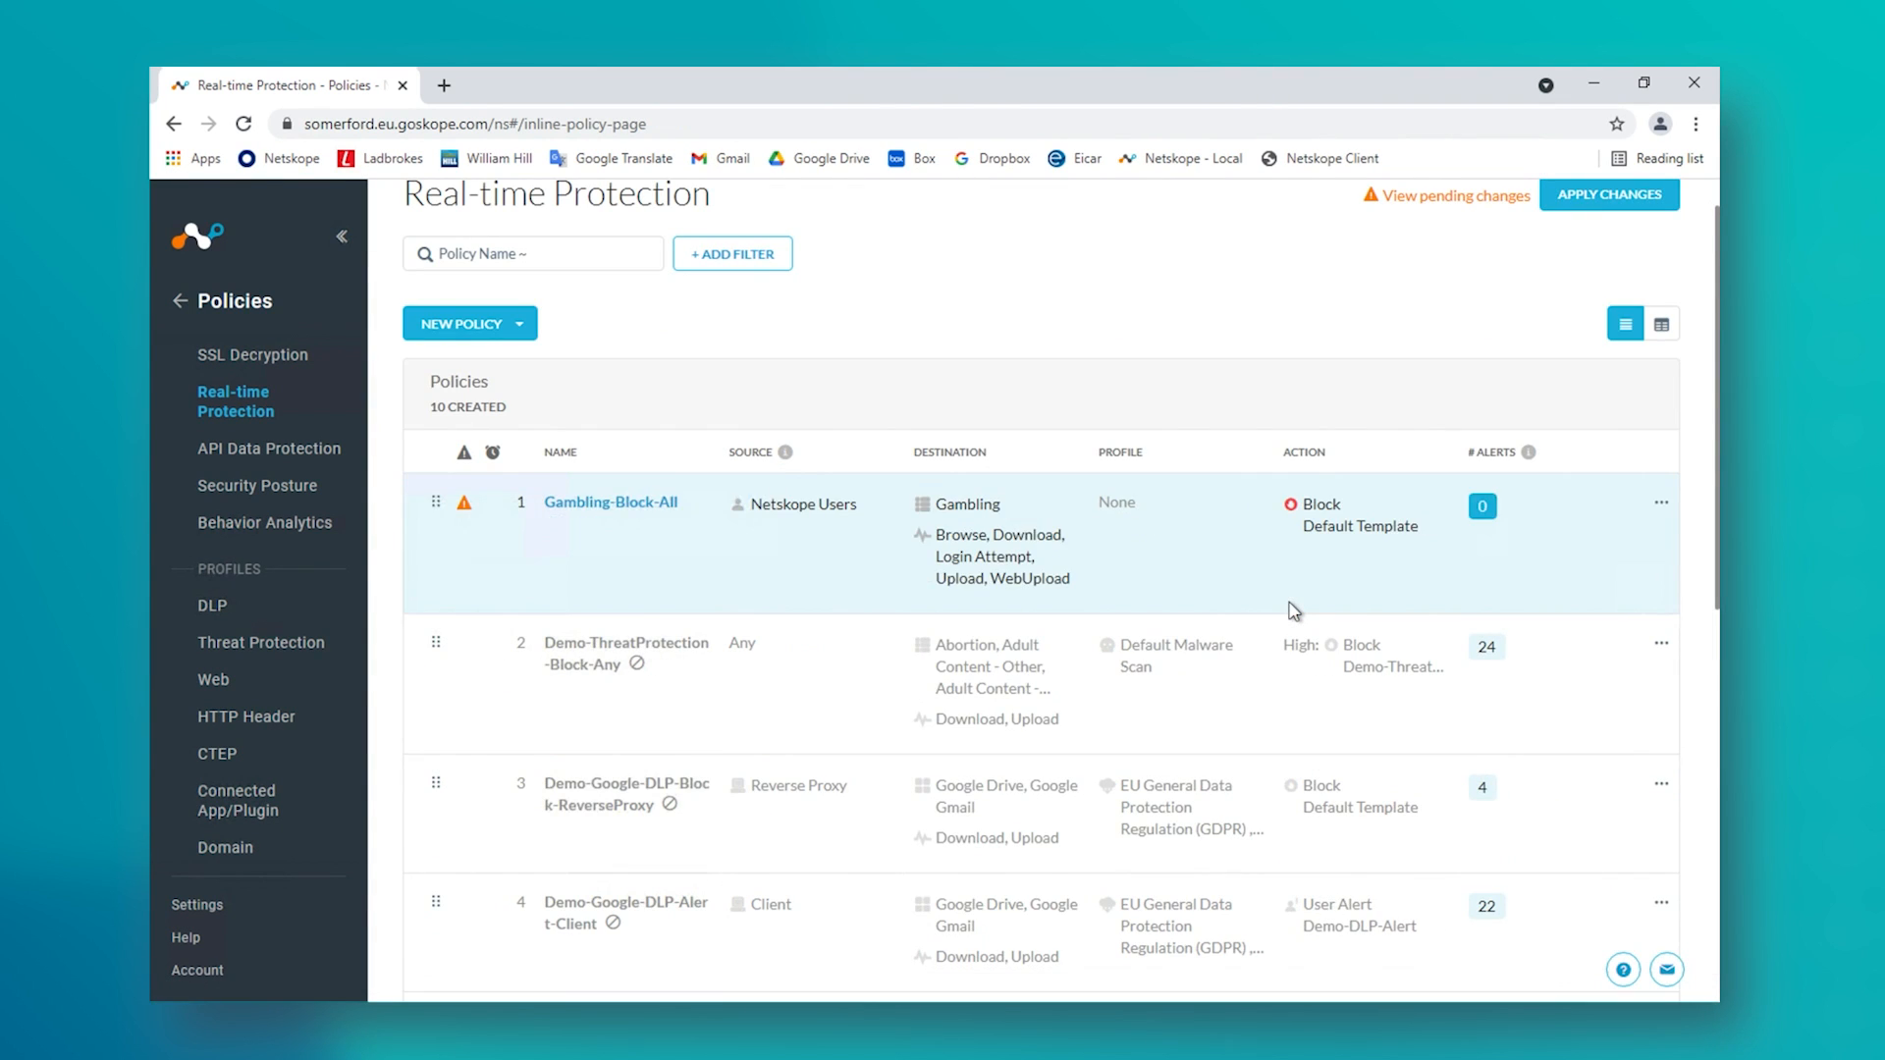
pyautogui.click(1597, 211)
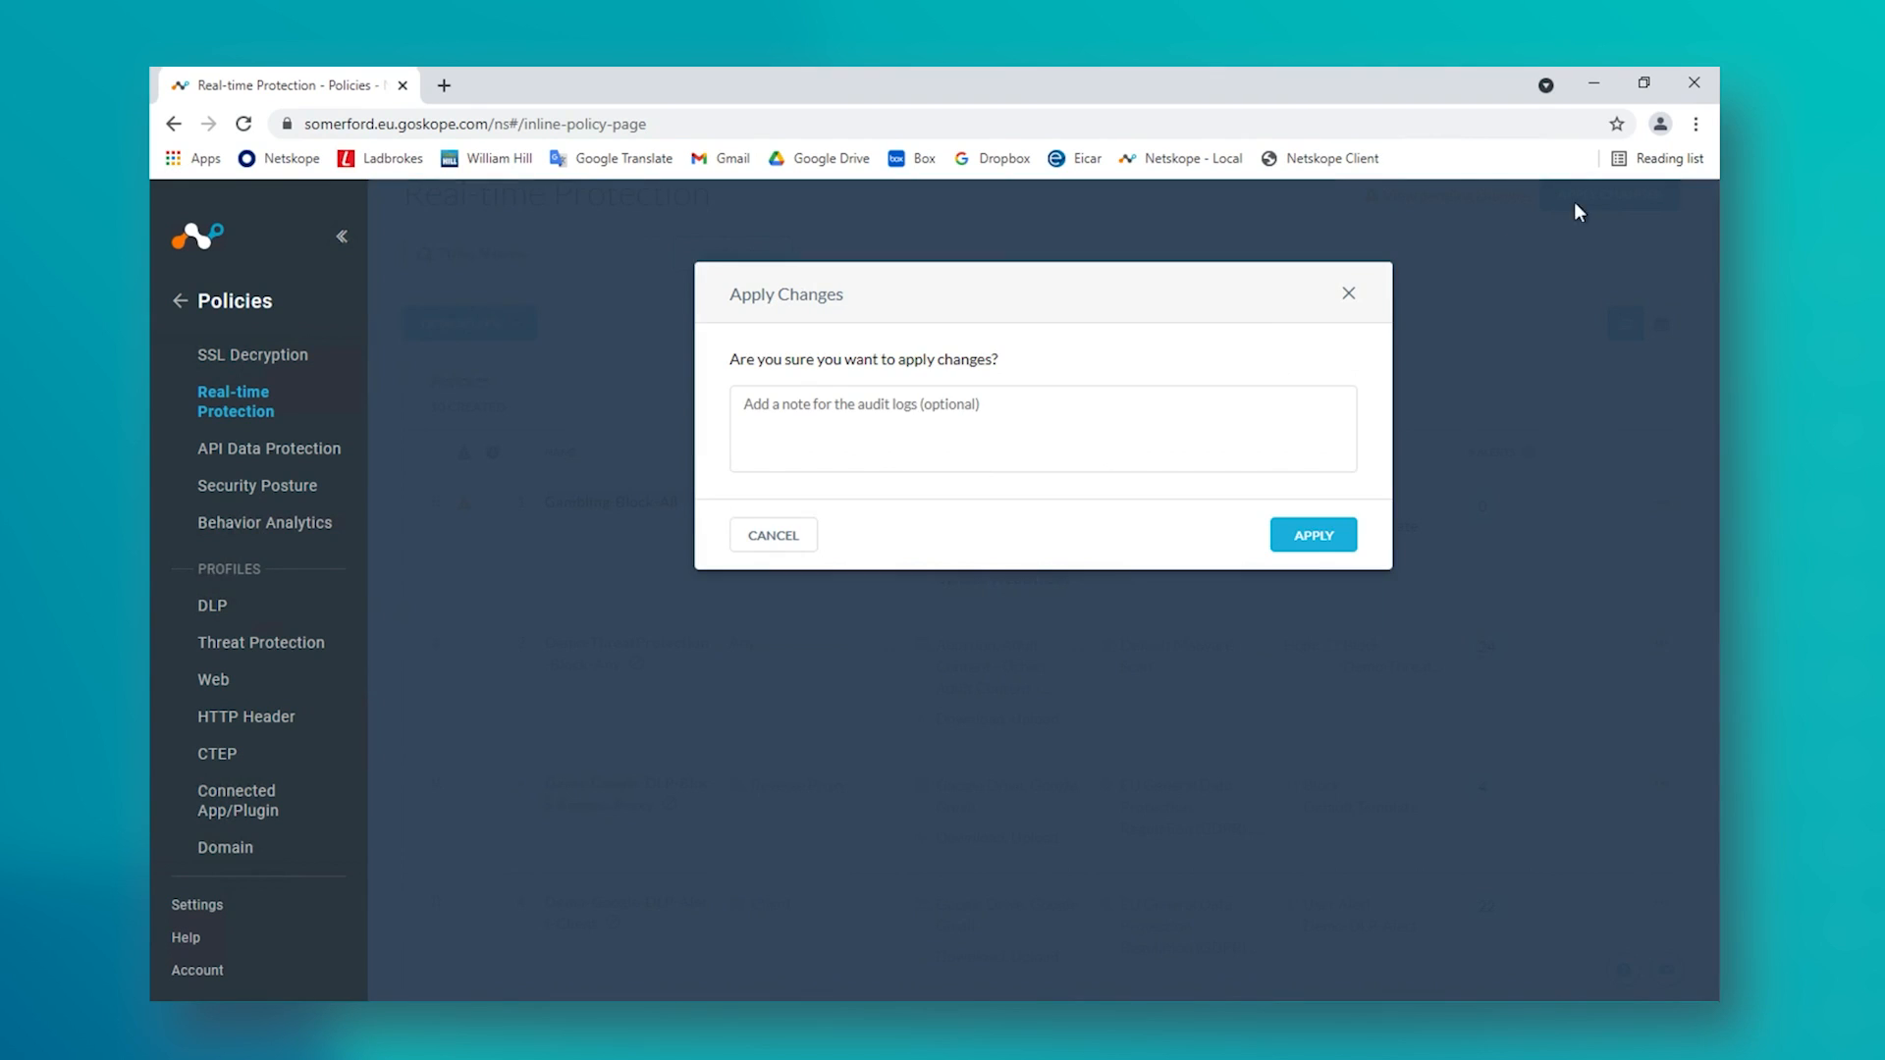
pyautogui.click(1327, 538)
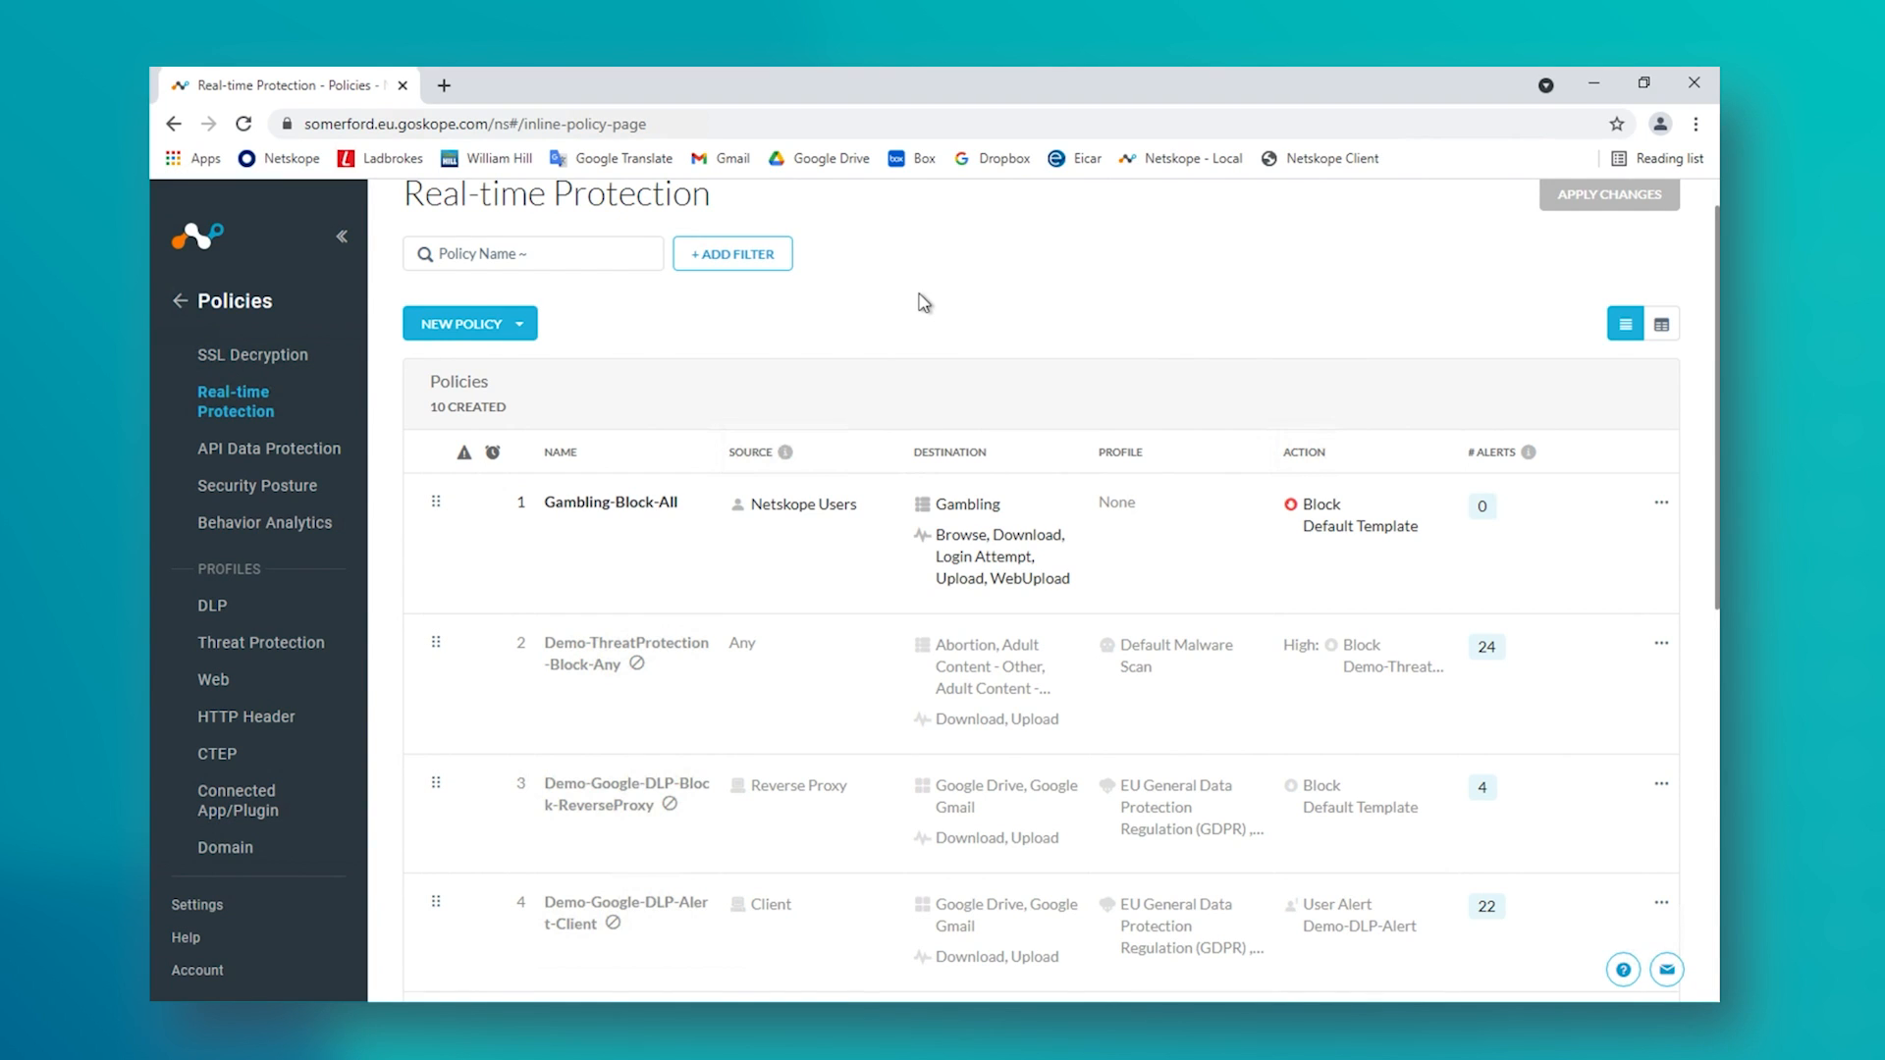
# Test the block by visiting the Ladbrokes and William Hill sites in a separate tab, and close that tab
pyautogui.click(445, 86)
pyautogui.click(397, 163)
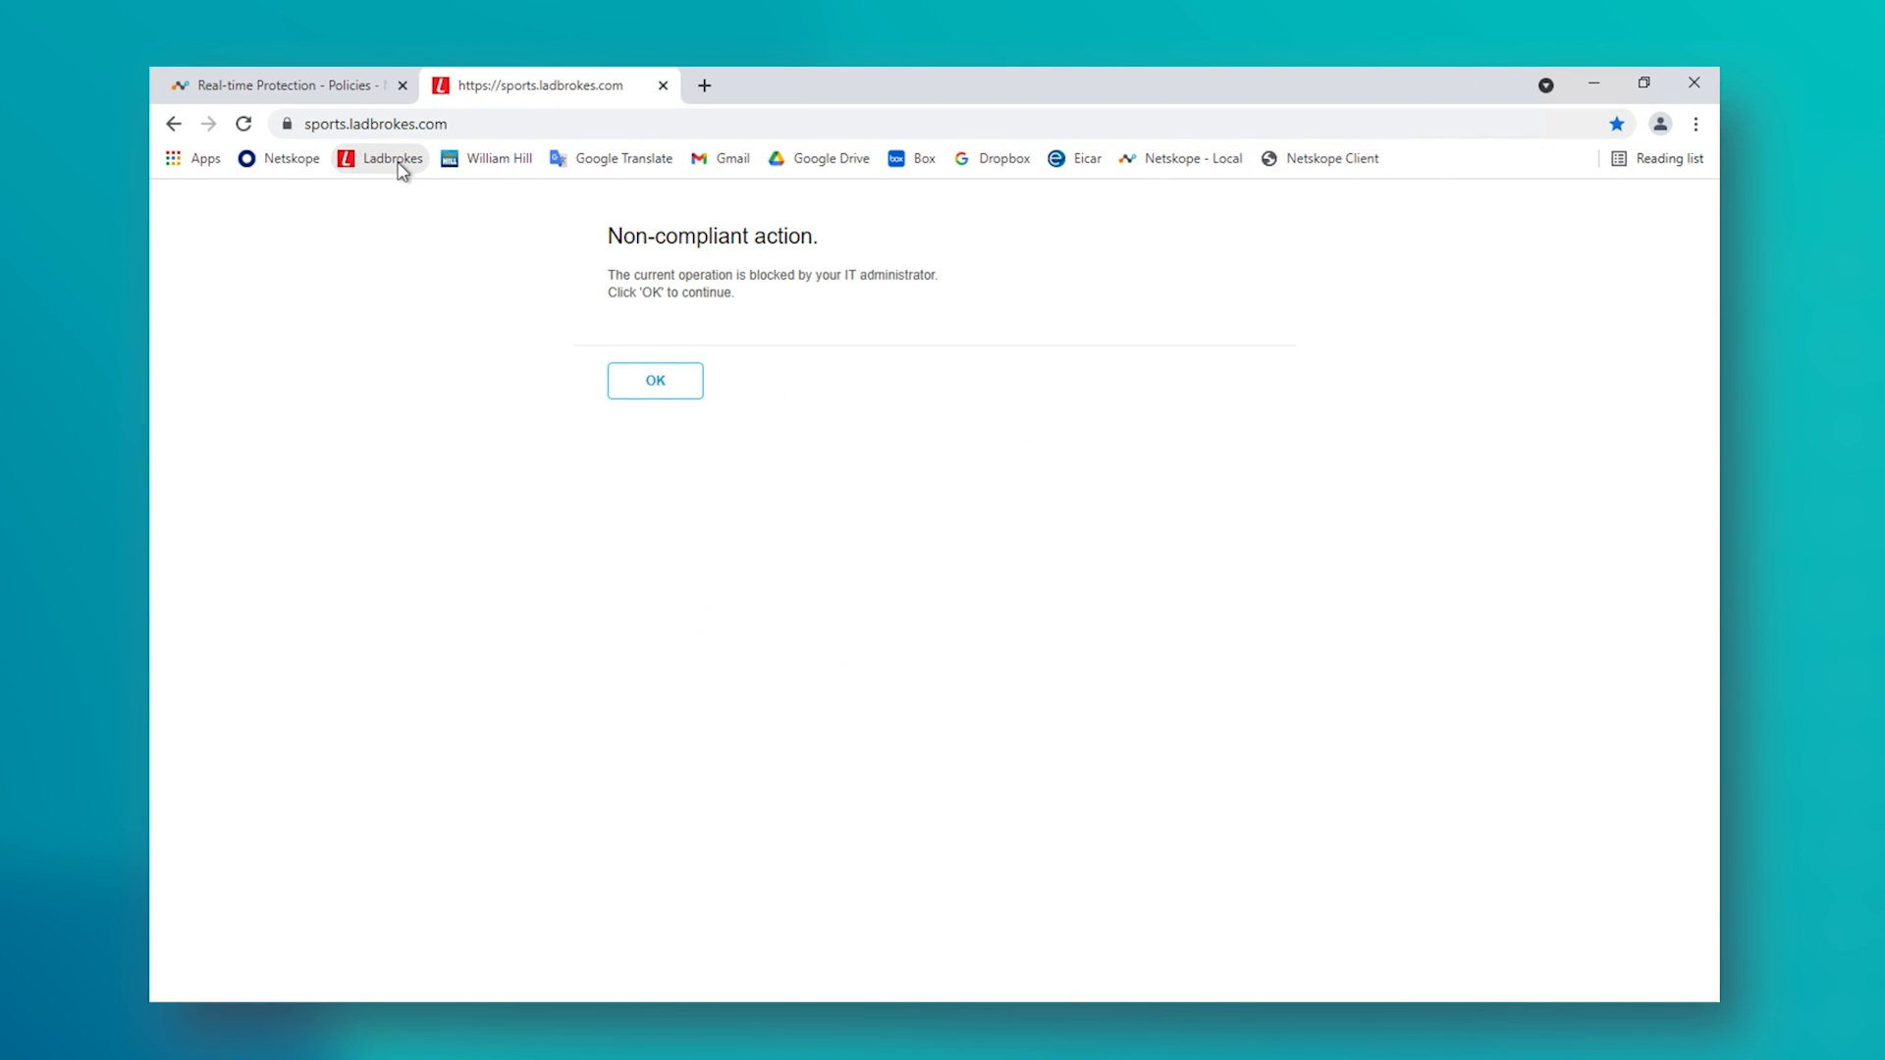
pyautogui.click(499, 167)
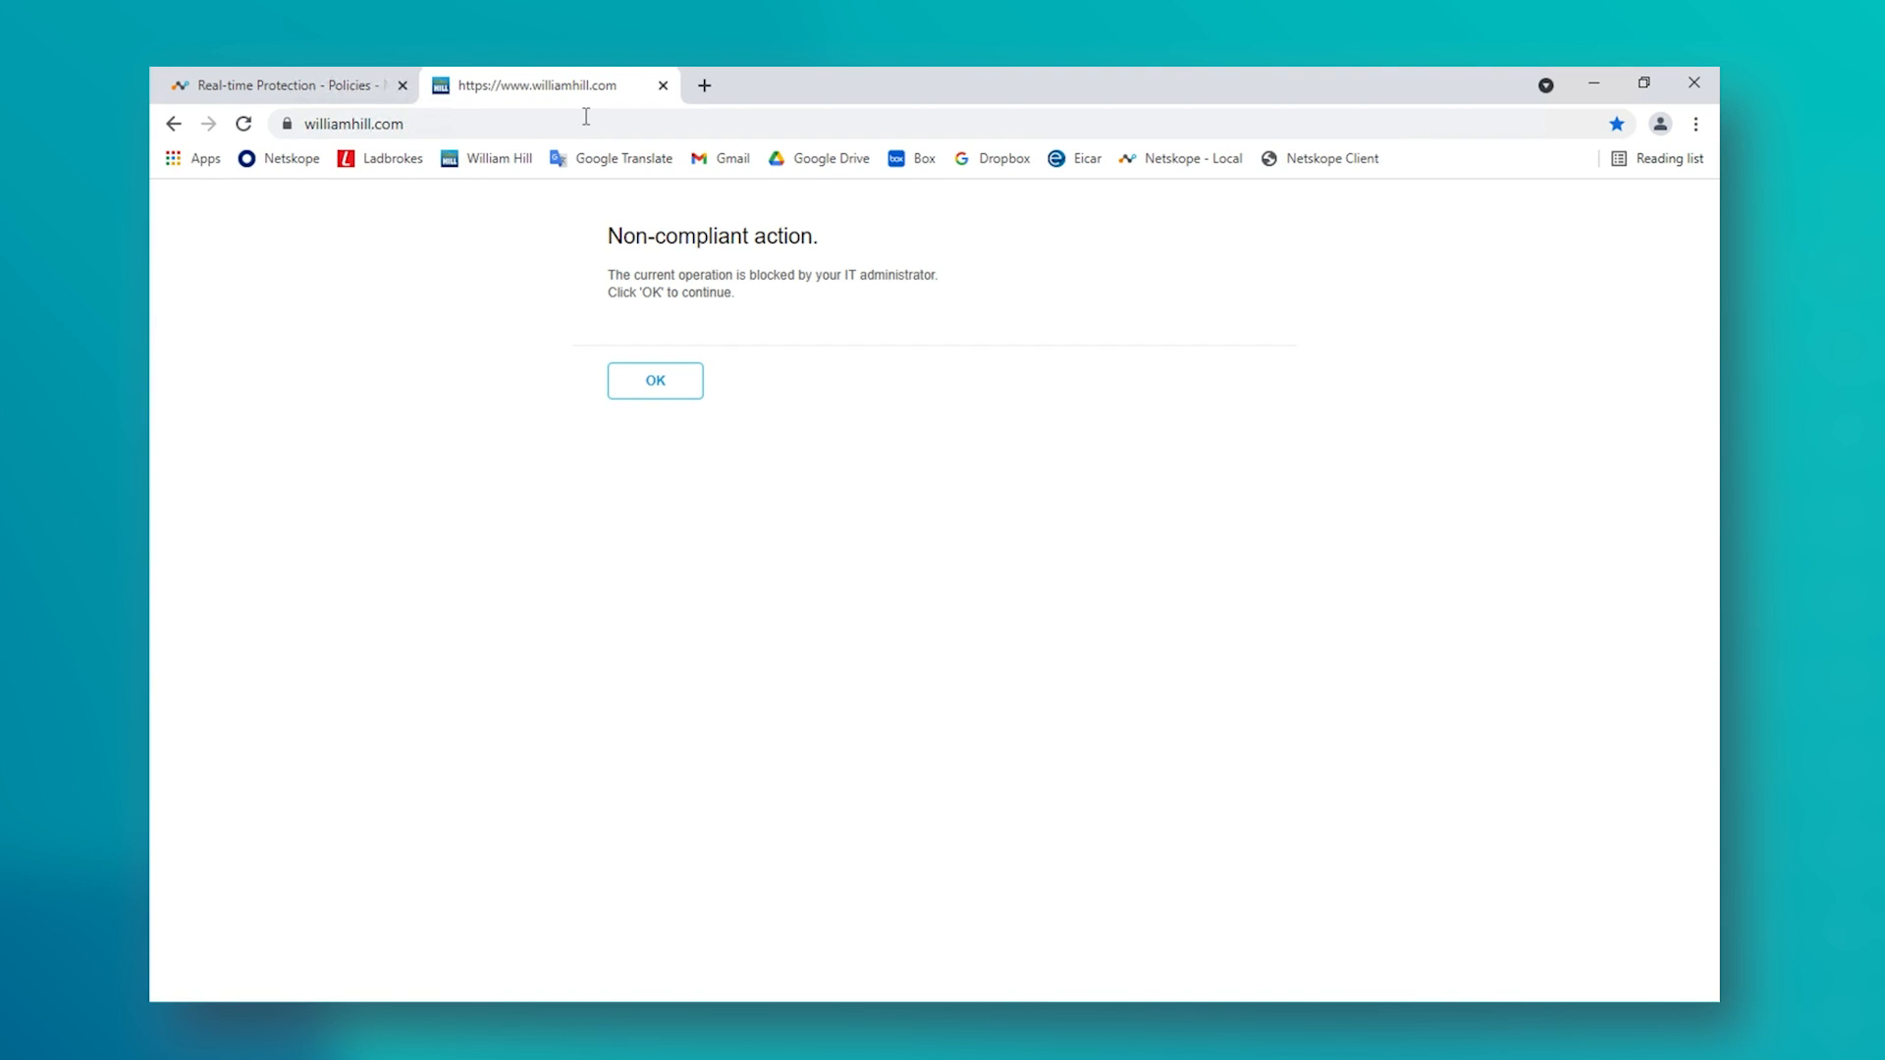
pyautogui.click(663, 87)
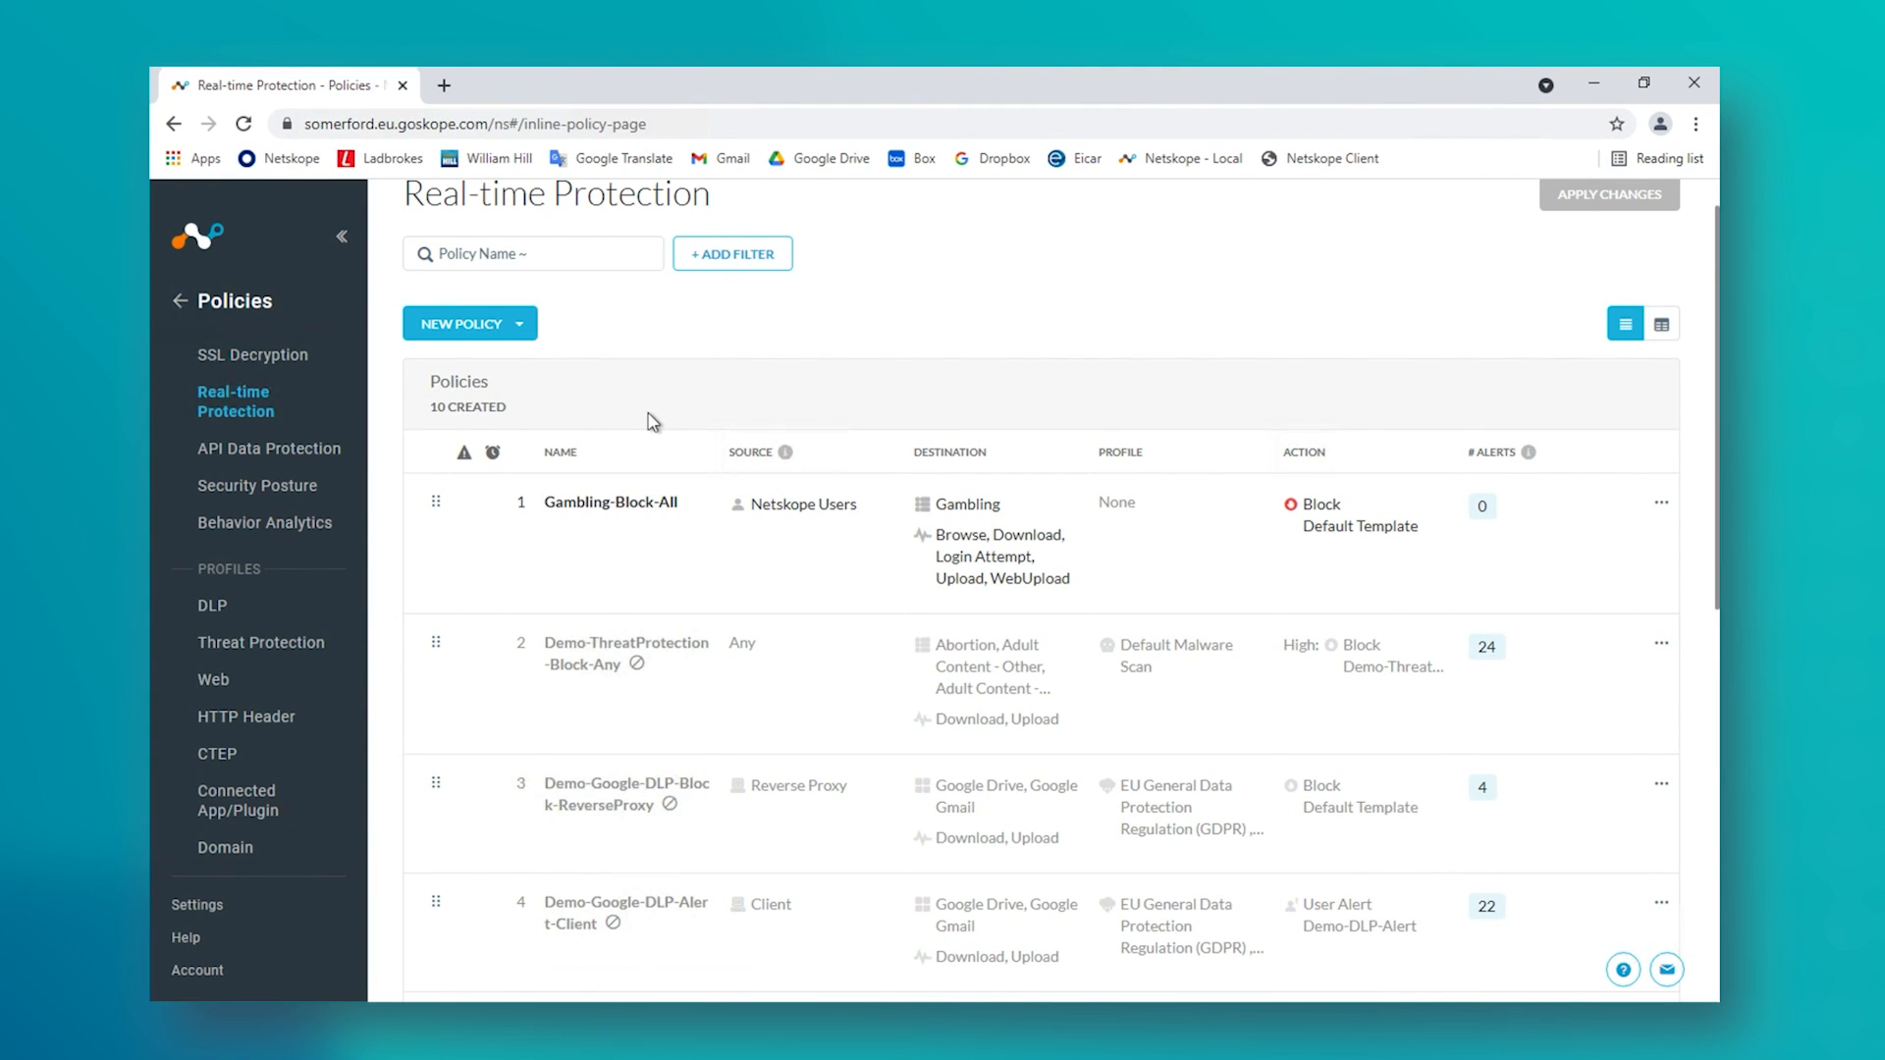
# Look up the categories and policies that apply to williamhill.com with the Web profile's URL Lookup
pyautogui.click(211, 683)
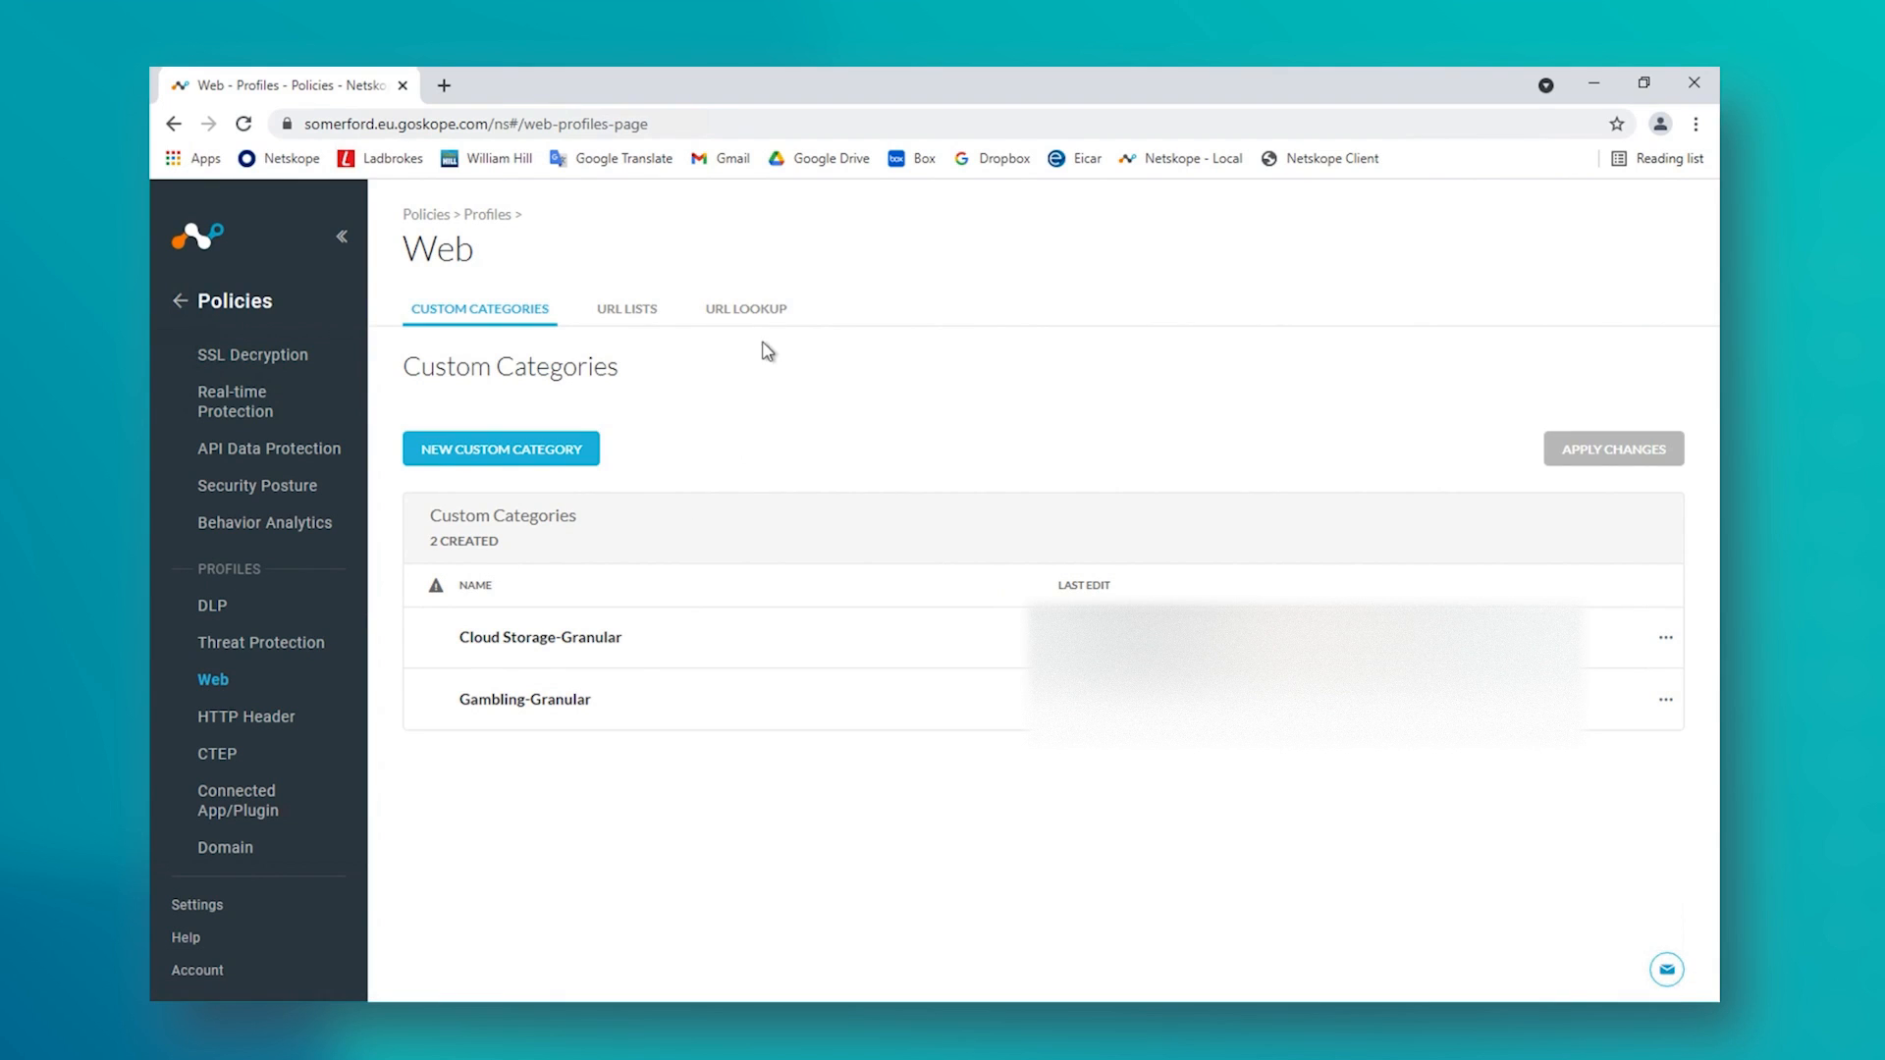
pyautogui.click(748, 310)
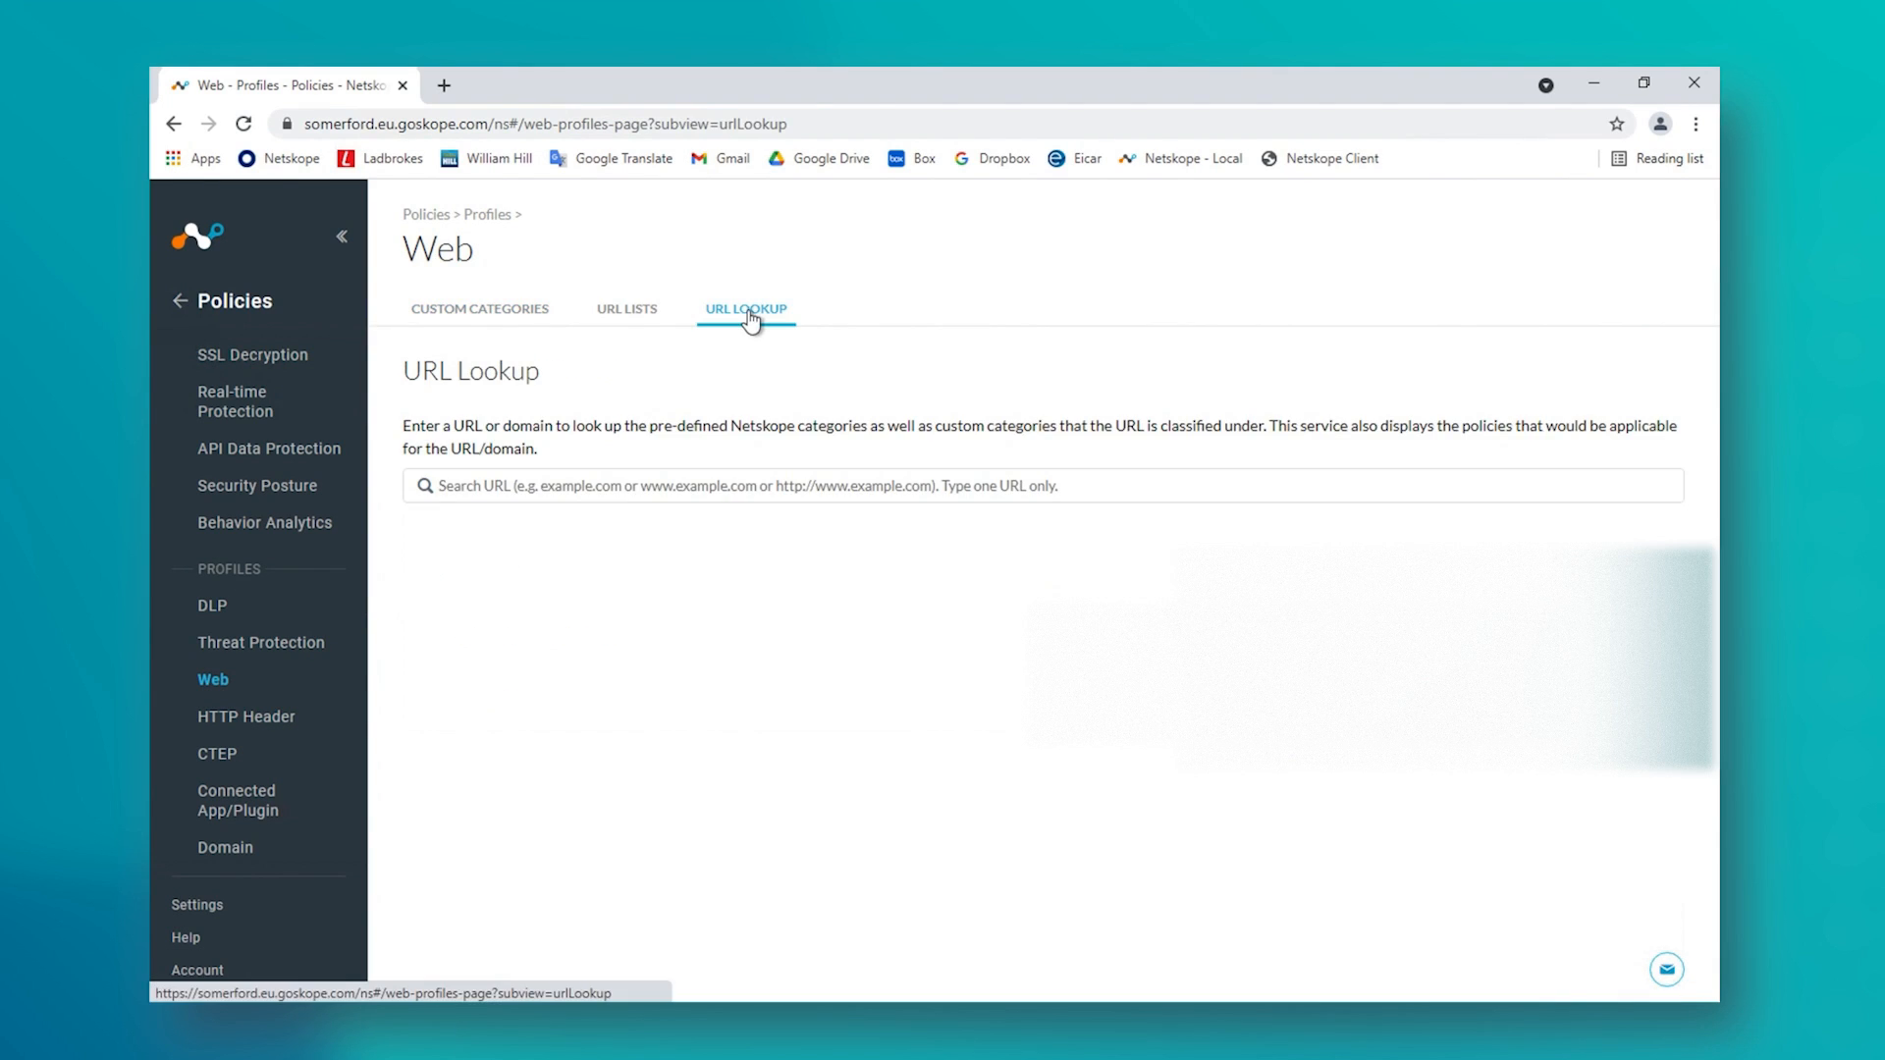
pyautogui.click(767, 493)
pyautogui.write('williamhill.com')
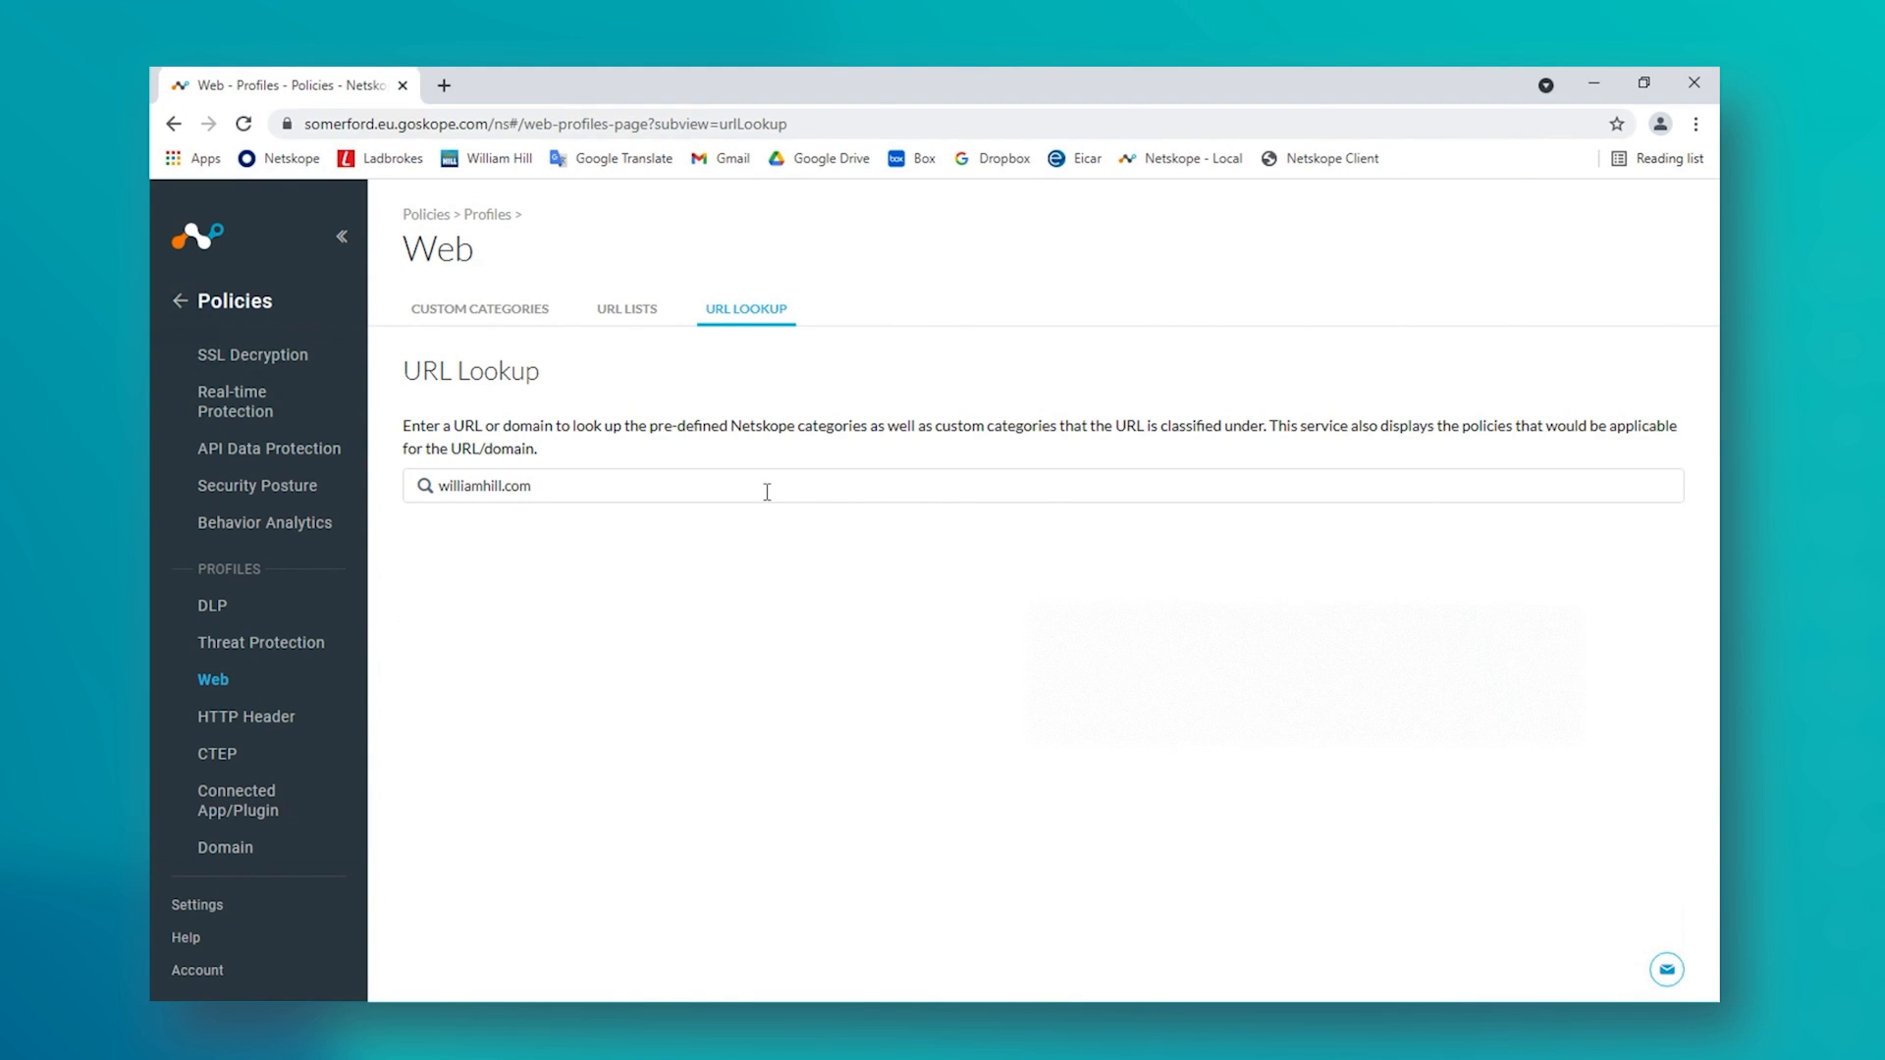
pyautogui.press('Return')
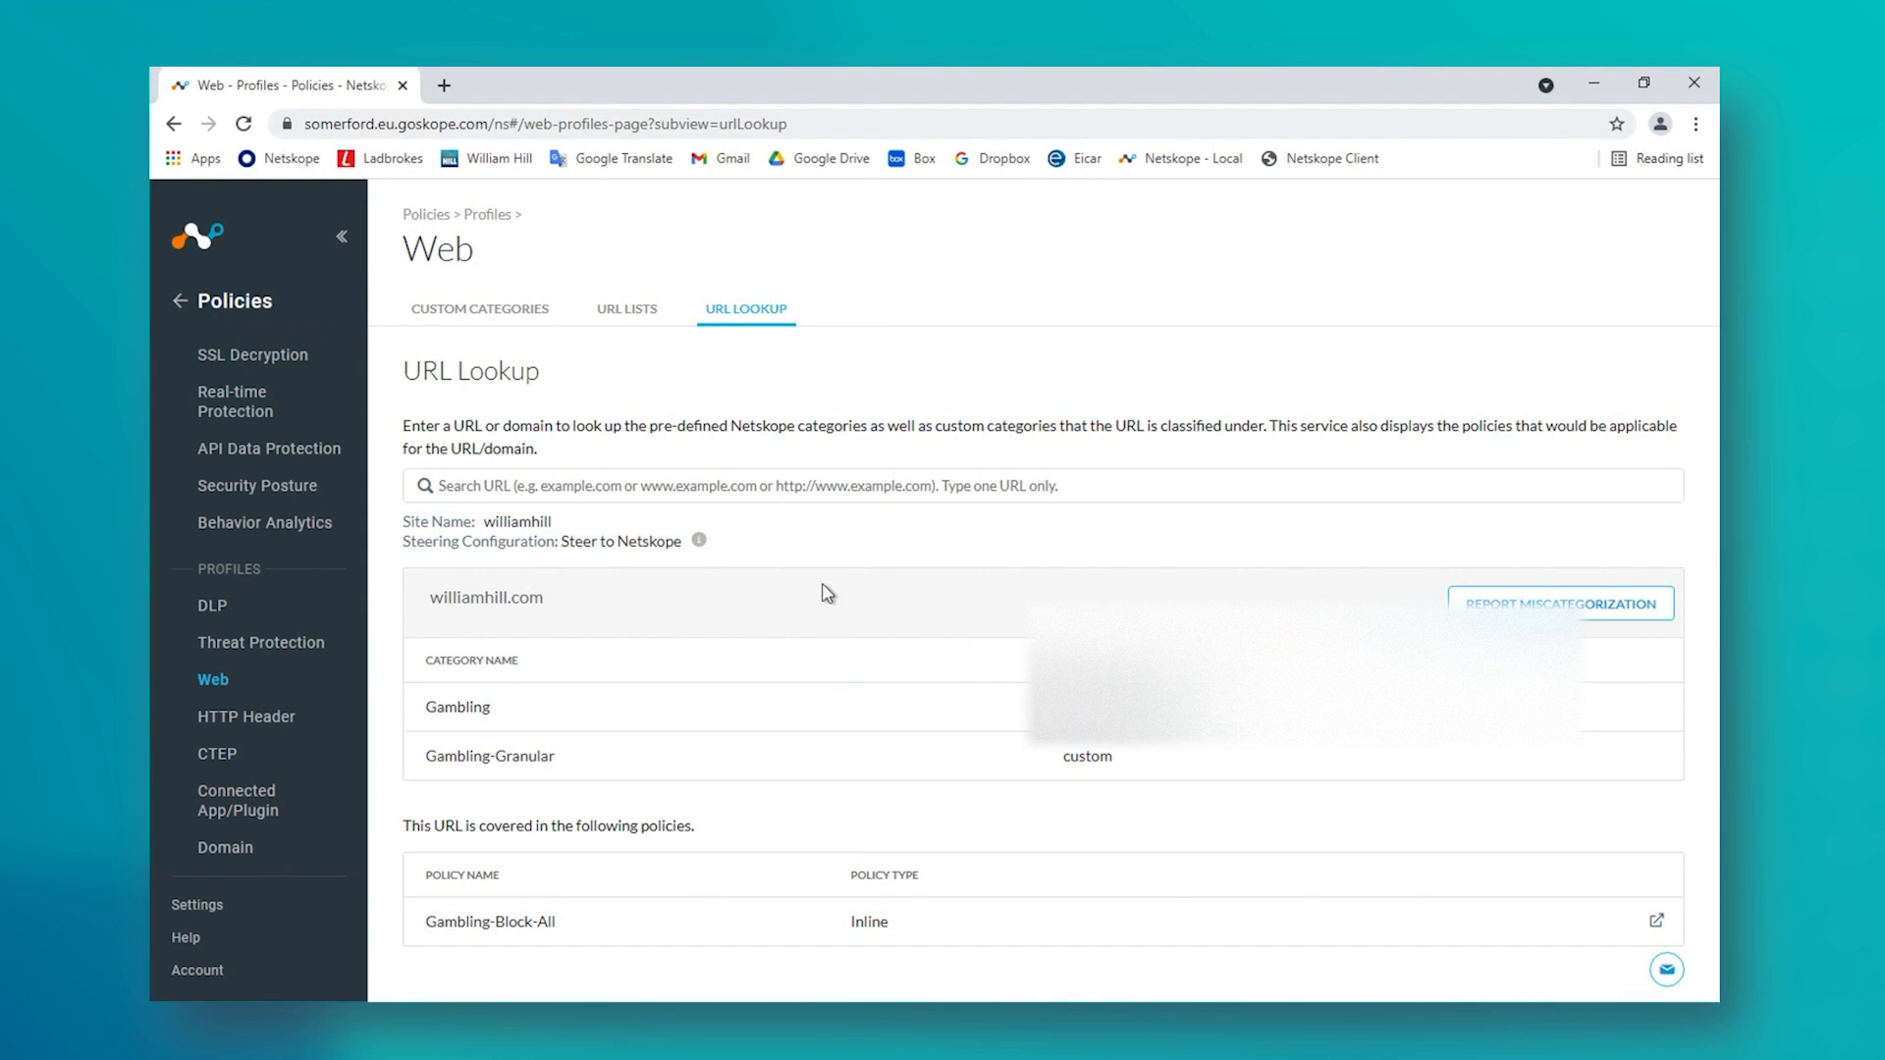
# Create a URL list named Gambling-Exception containing *.williamhill.com, and apply the pending changes without an audit note
pyautogui.click(627, 313)
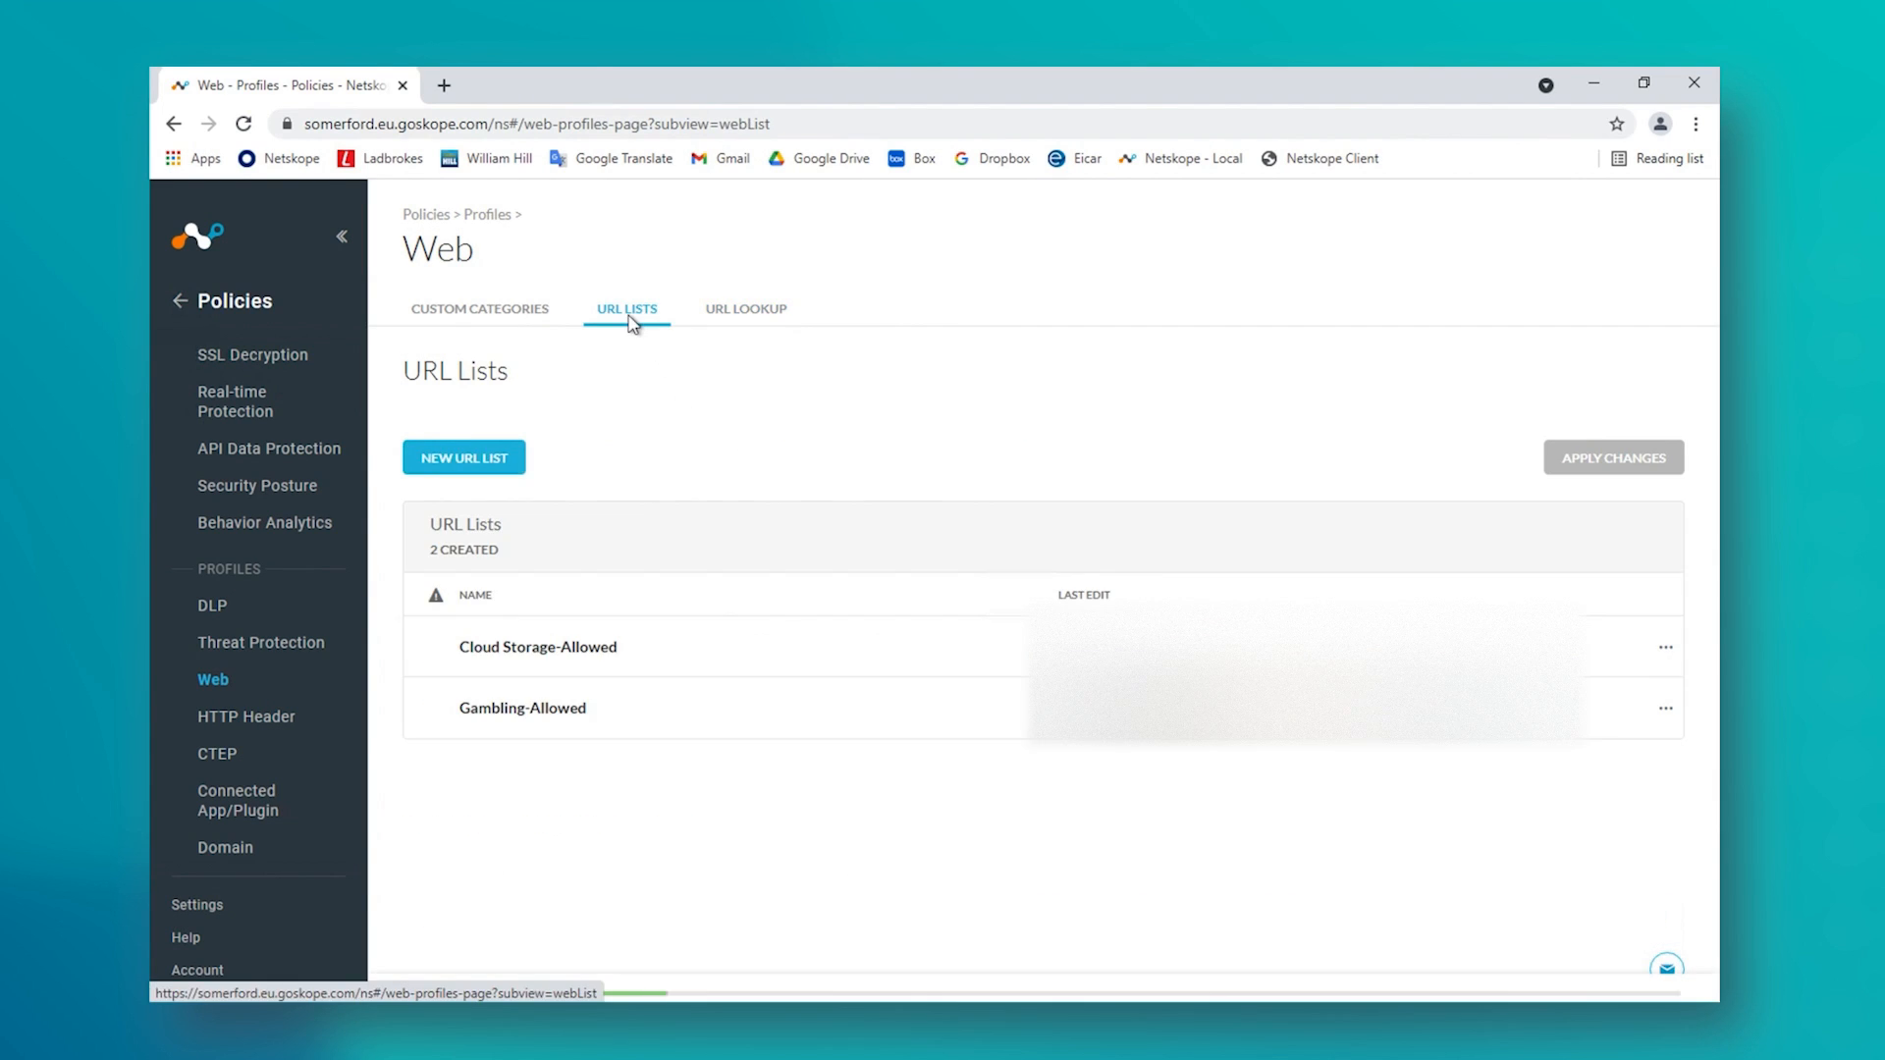
pyautogui.click(468, 457)
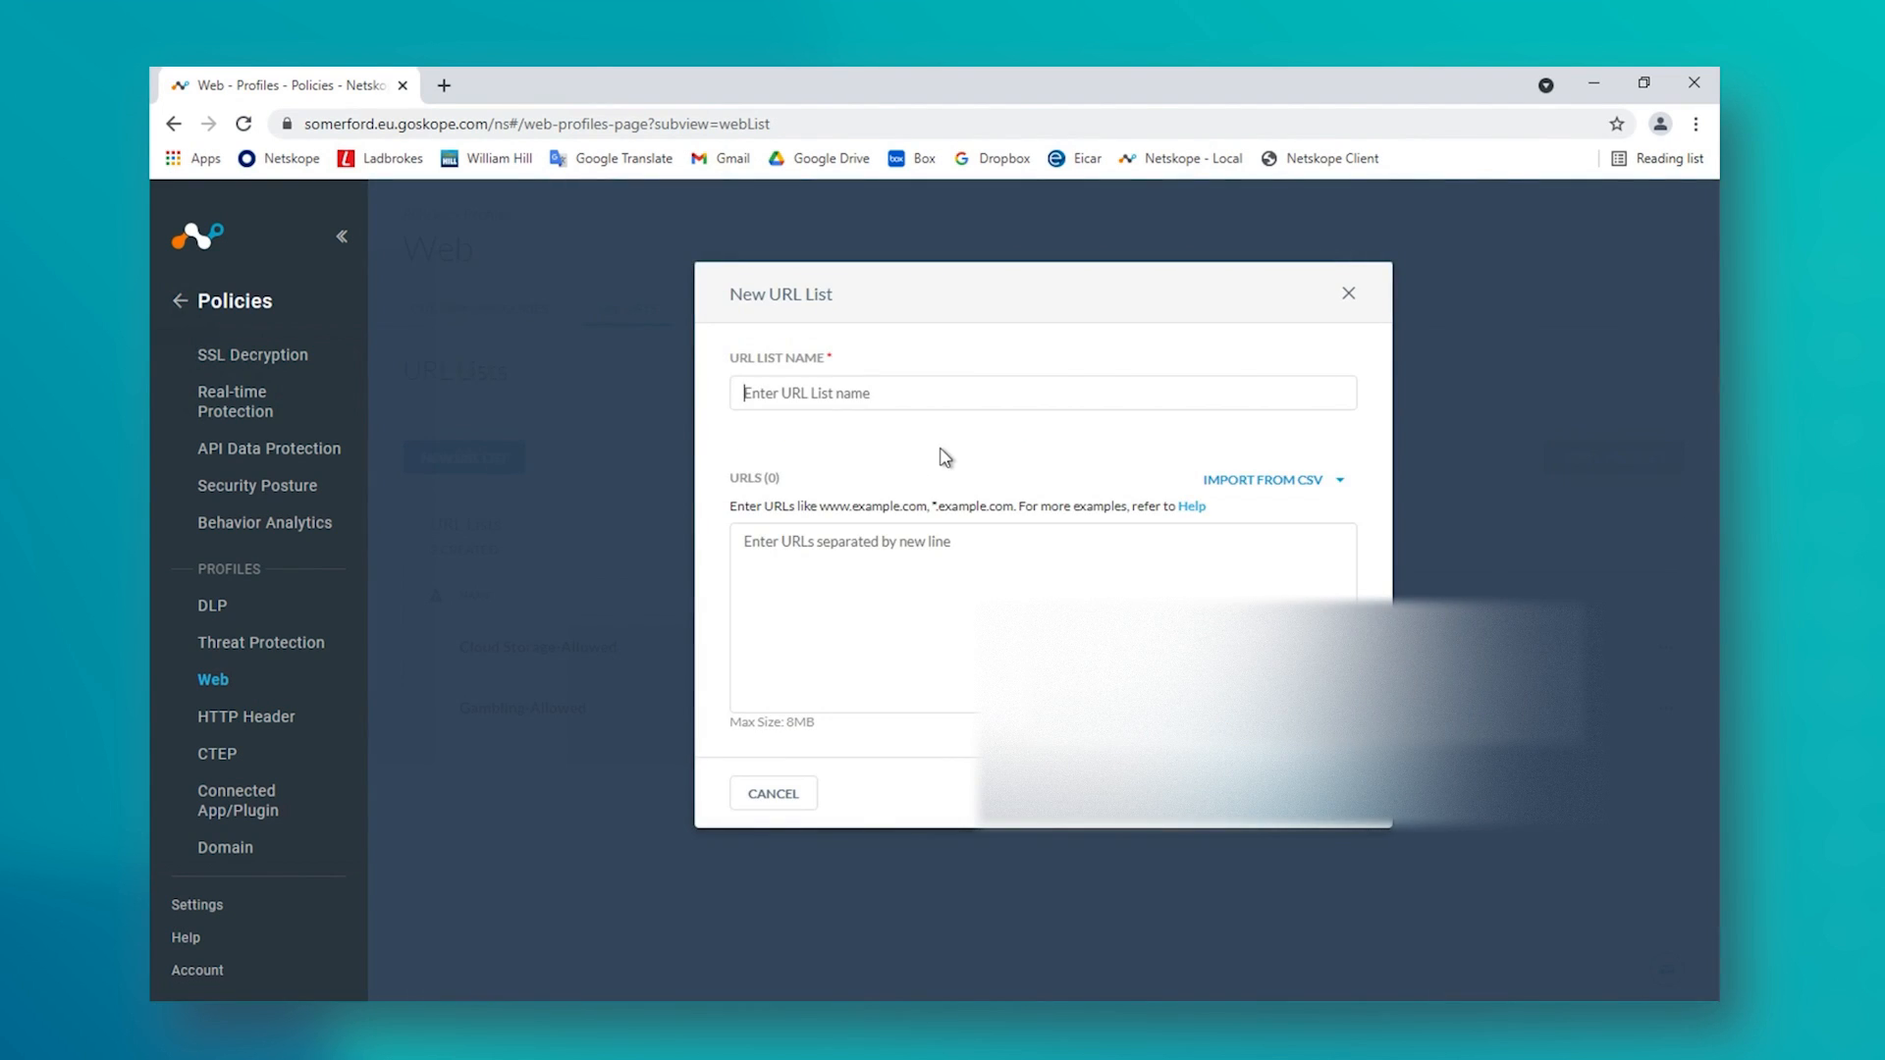
pyautogui.write('Gambling-Exception')
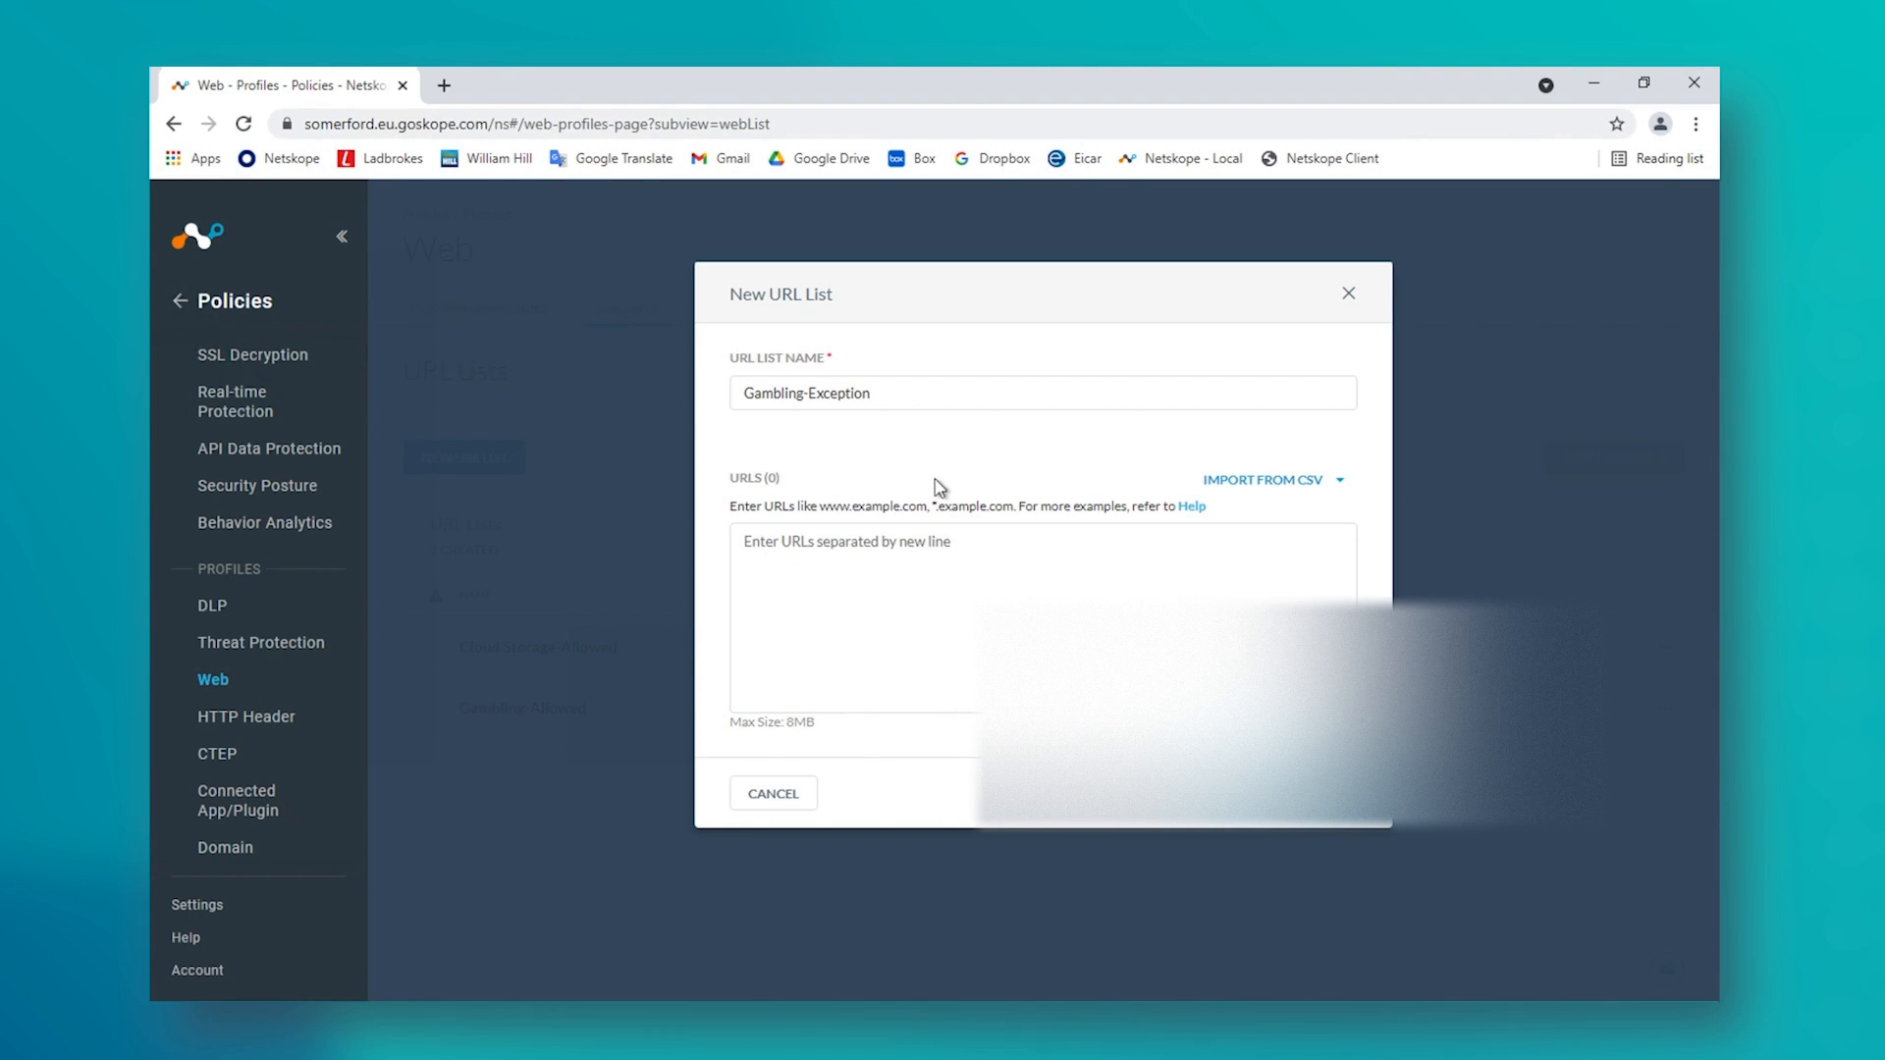
pyautogui.write('*')
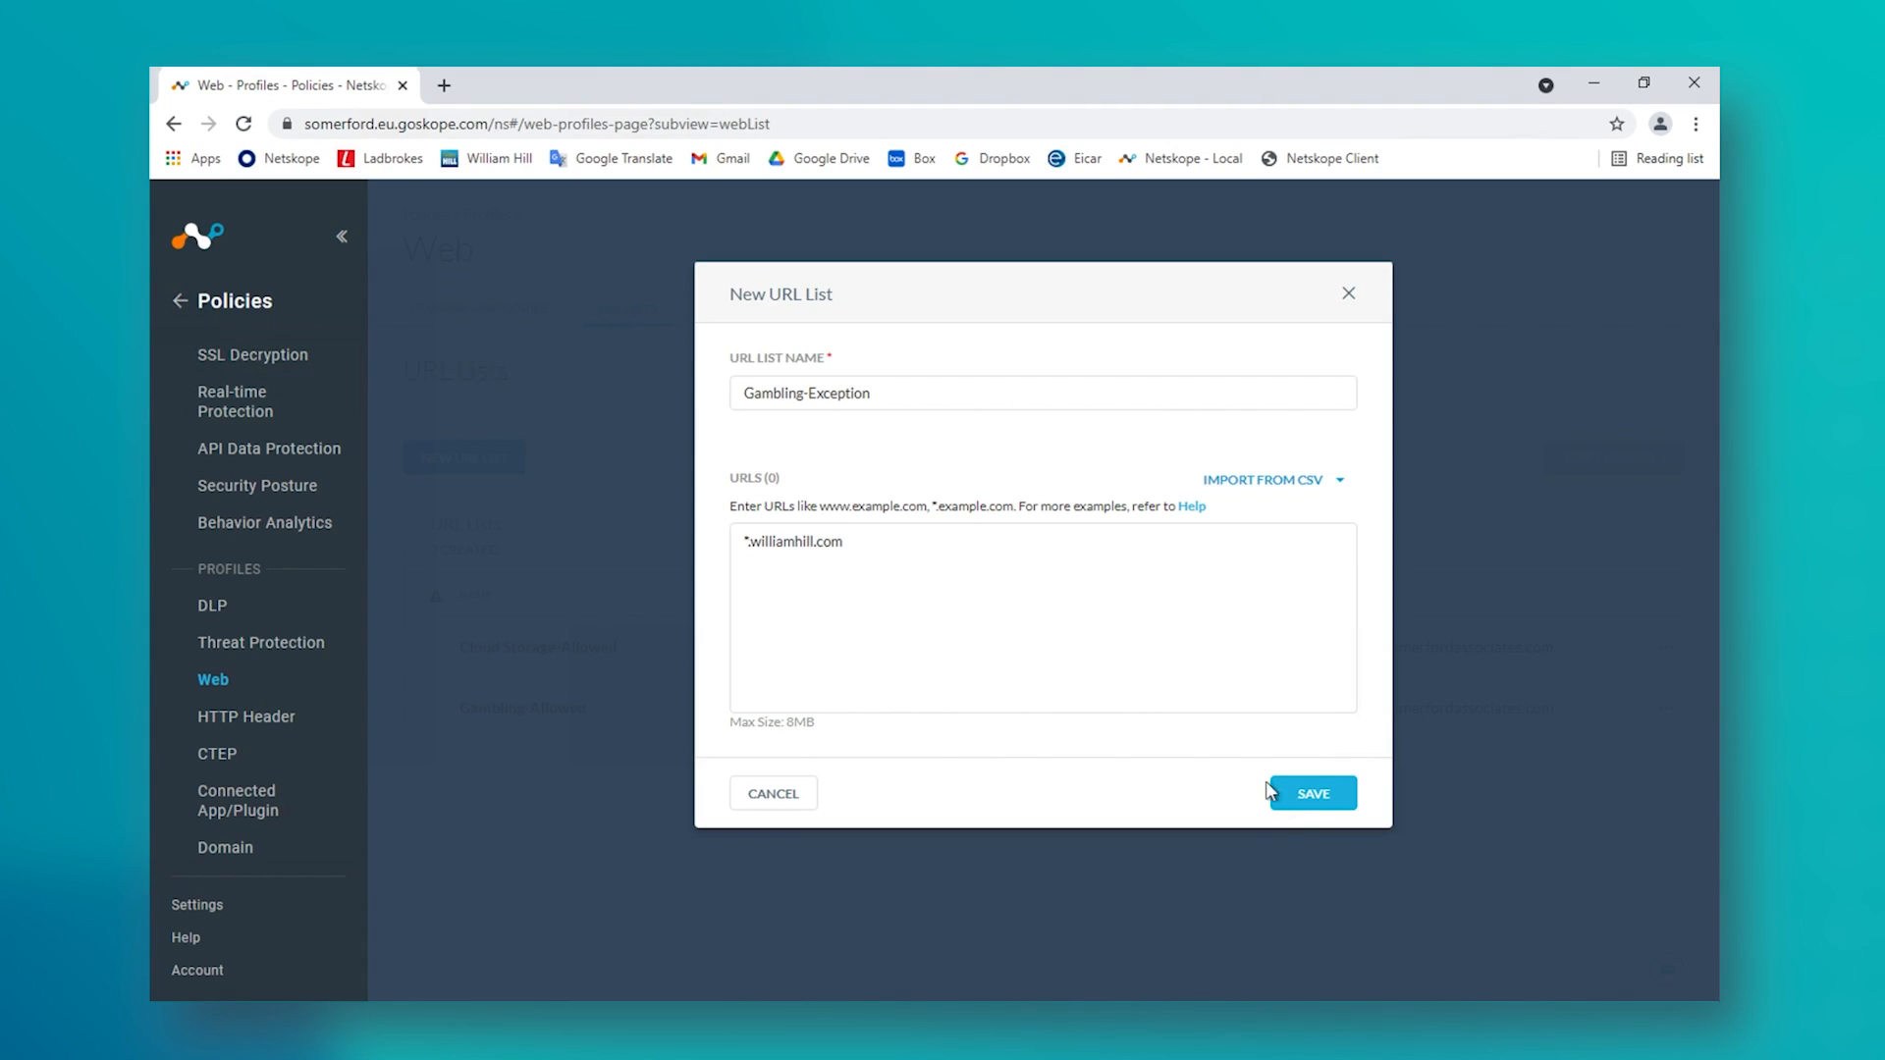
pyautogui.click(1308, 794)
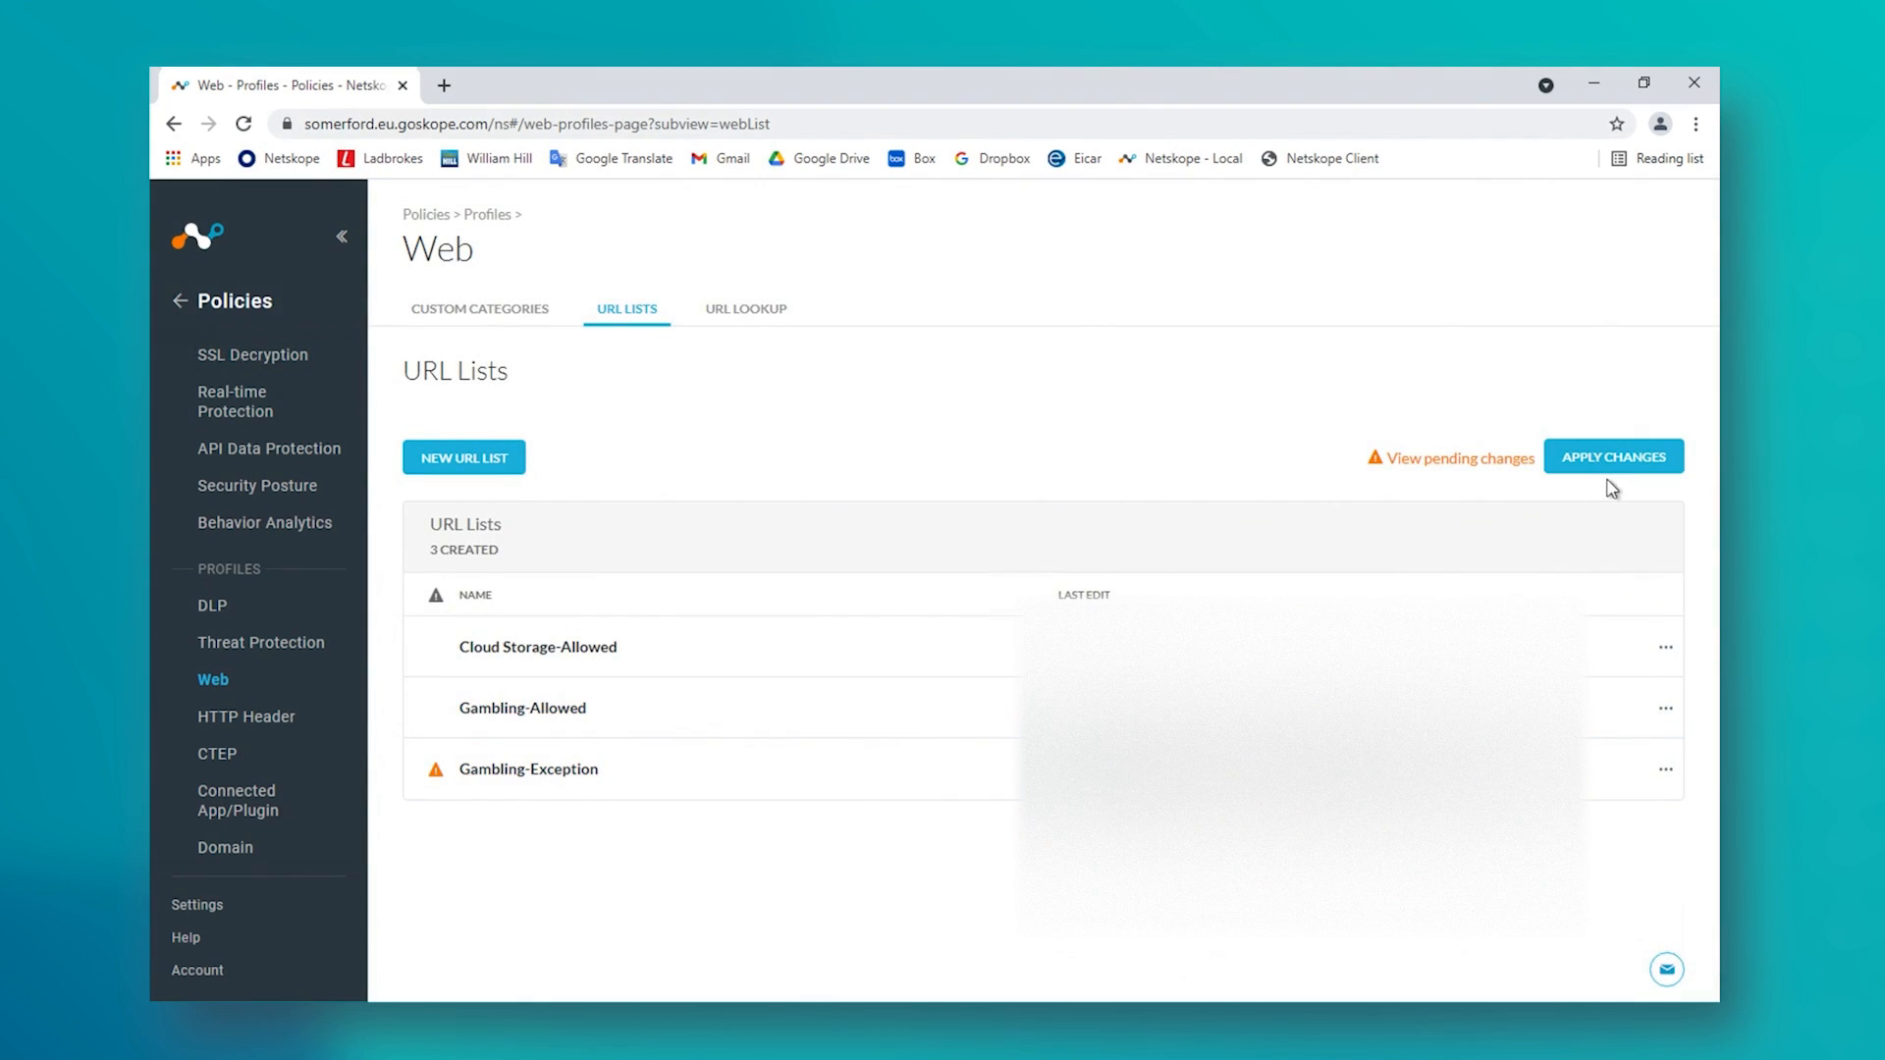
pyautogui.click(1593, 457)
pyautogui.click(1338, 535)
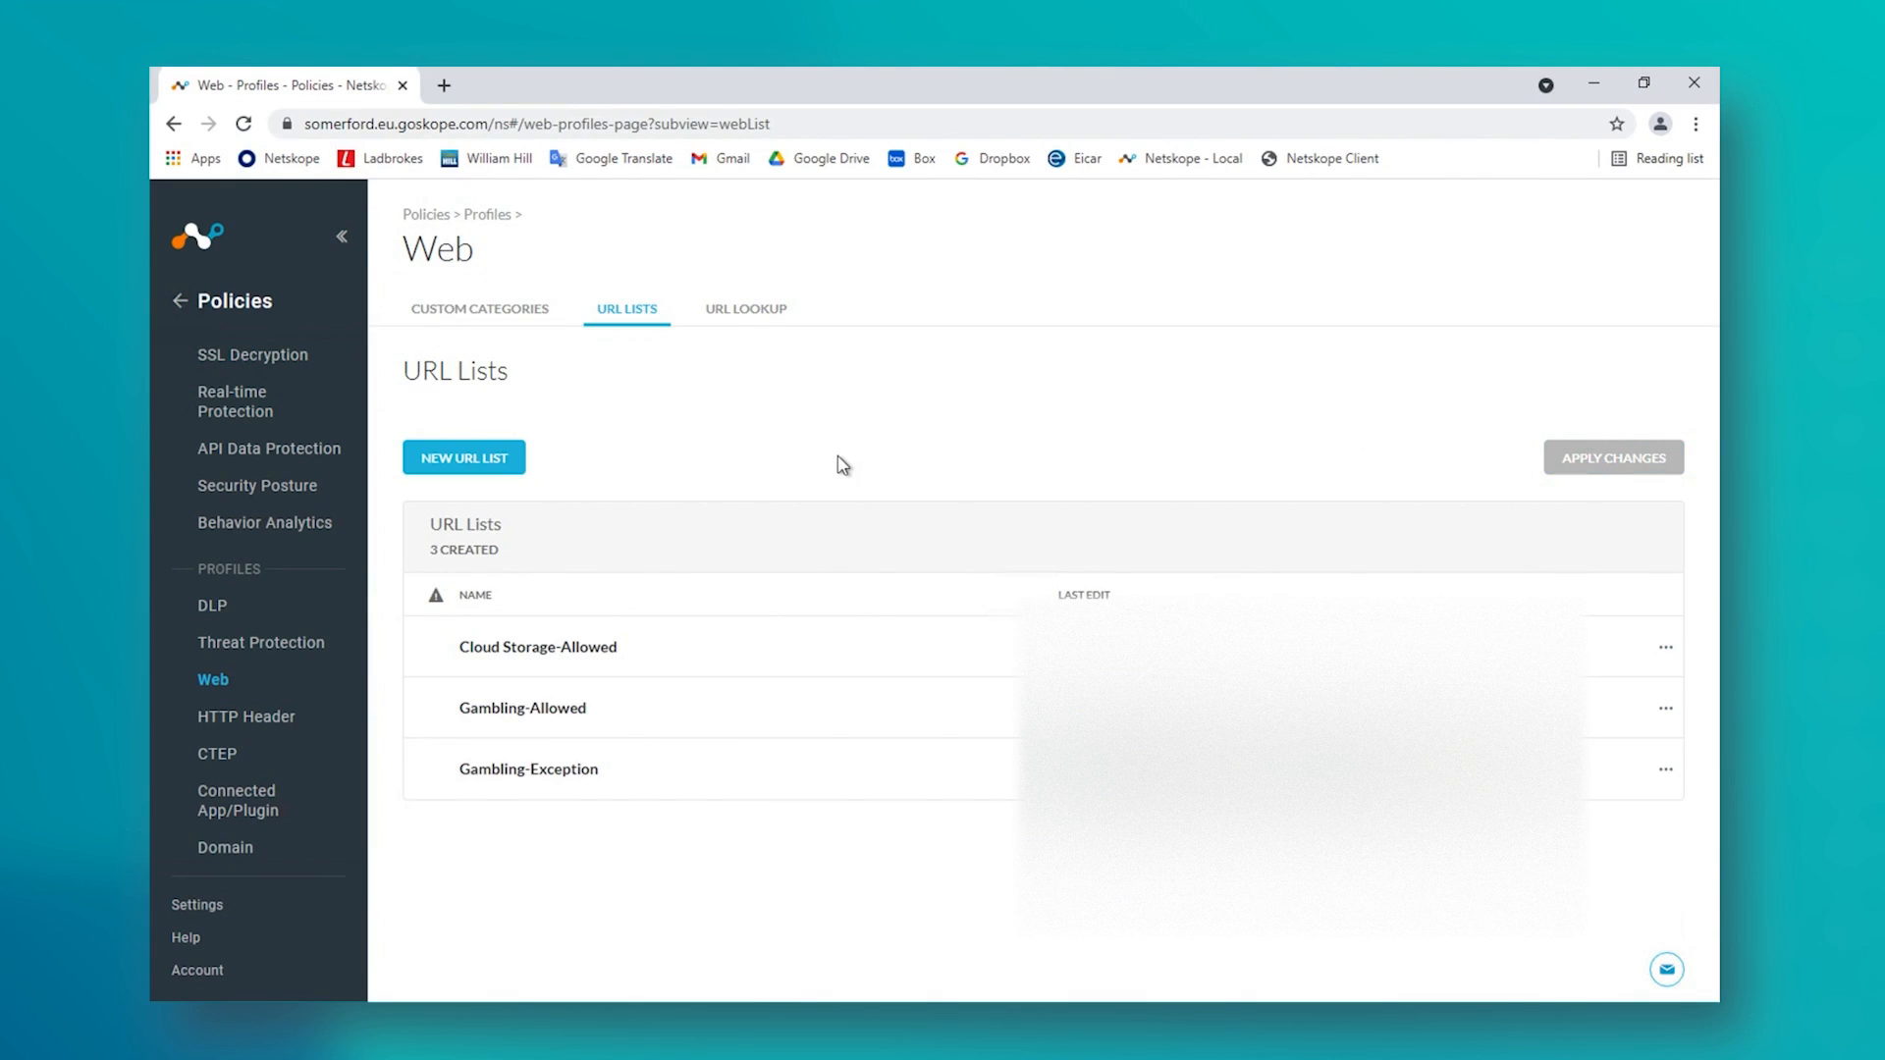
# Start a custom category named Gambling-Exception that includes the predefined Gambling category
pyautogui.click(471, 310)
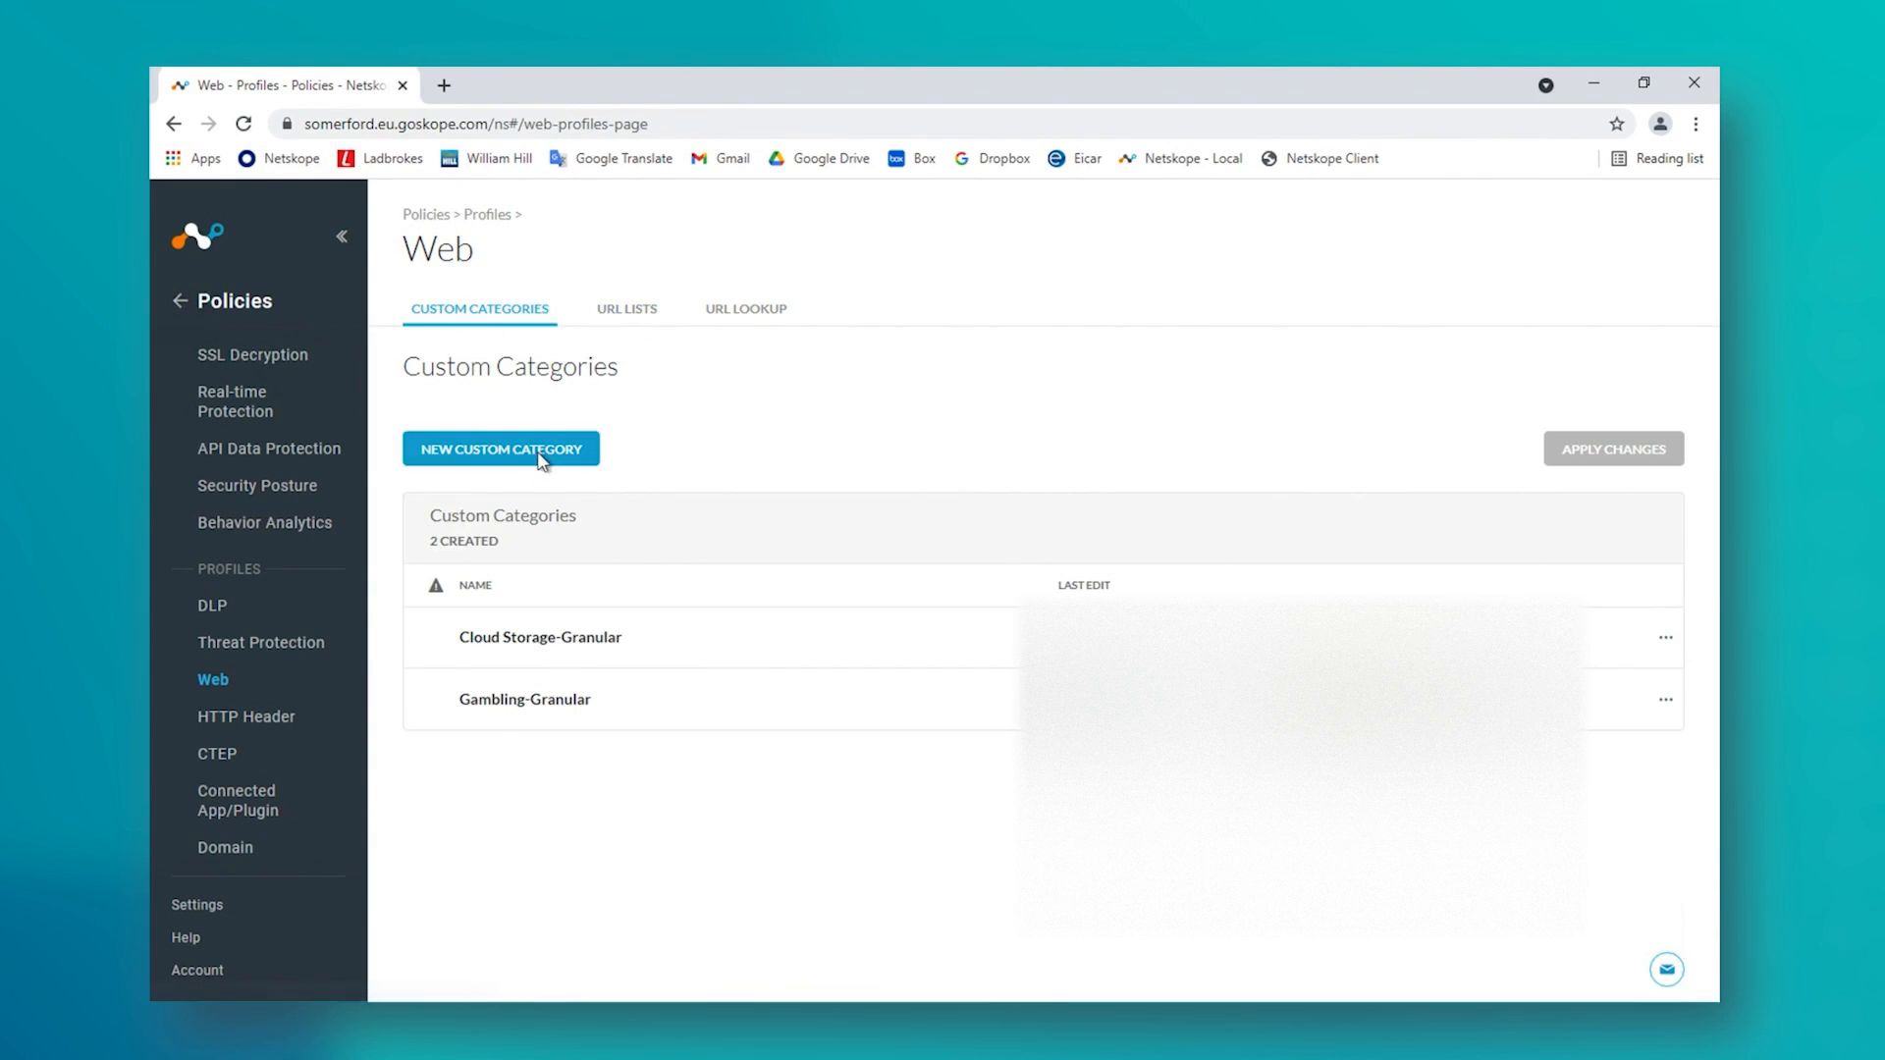
pyautogui.click(543, 453)
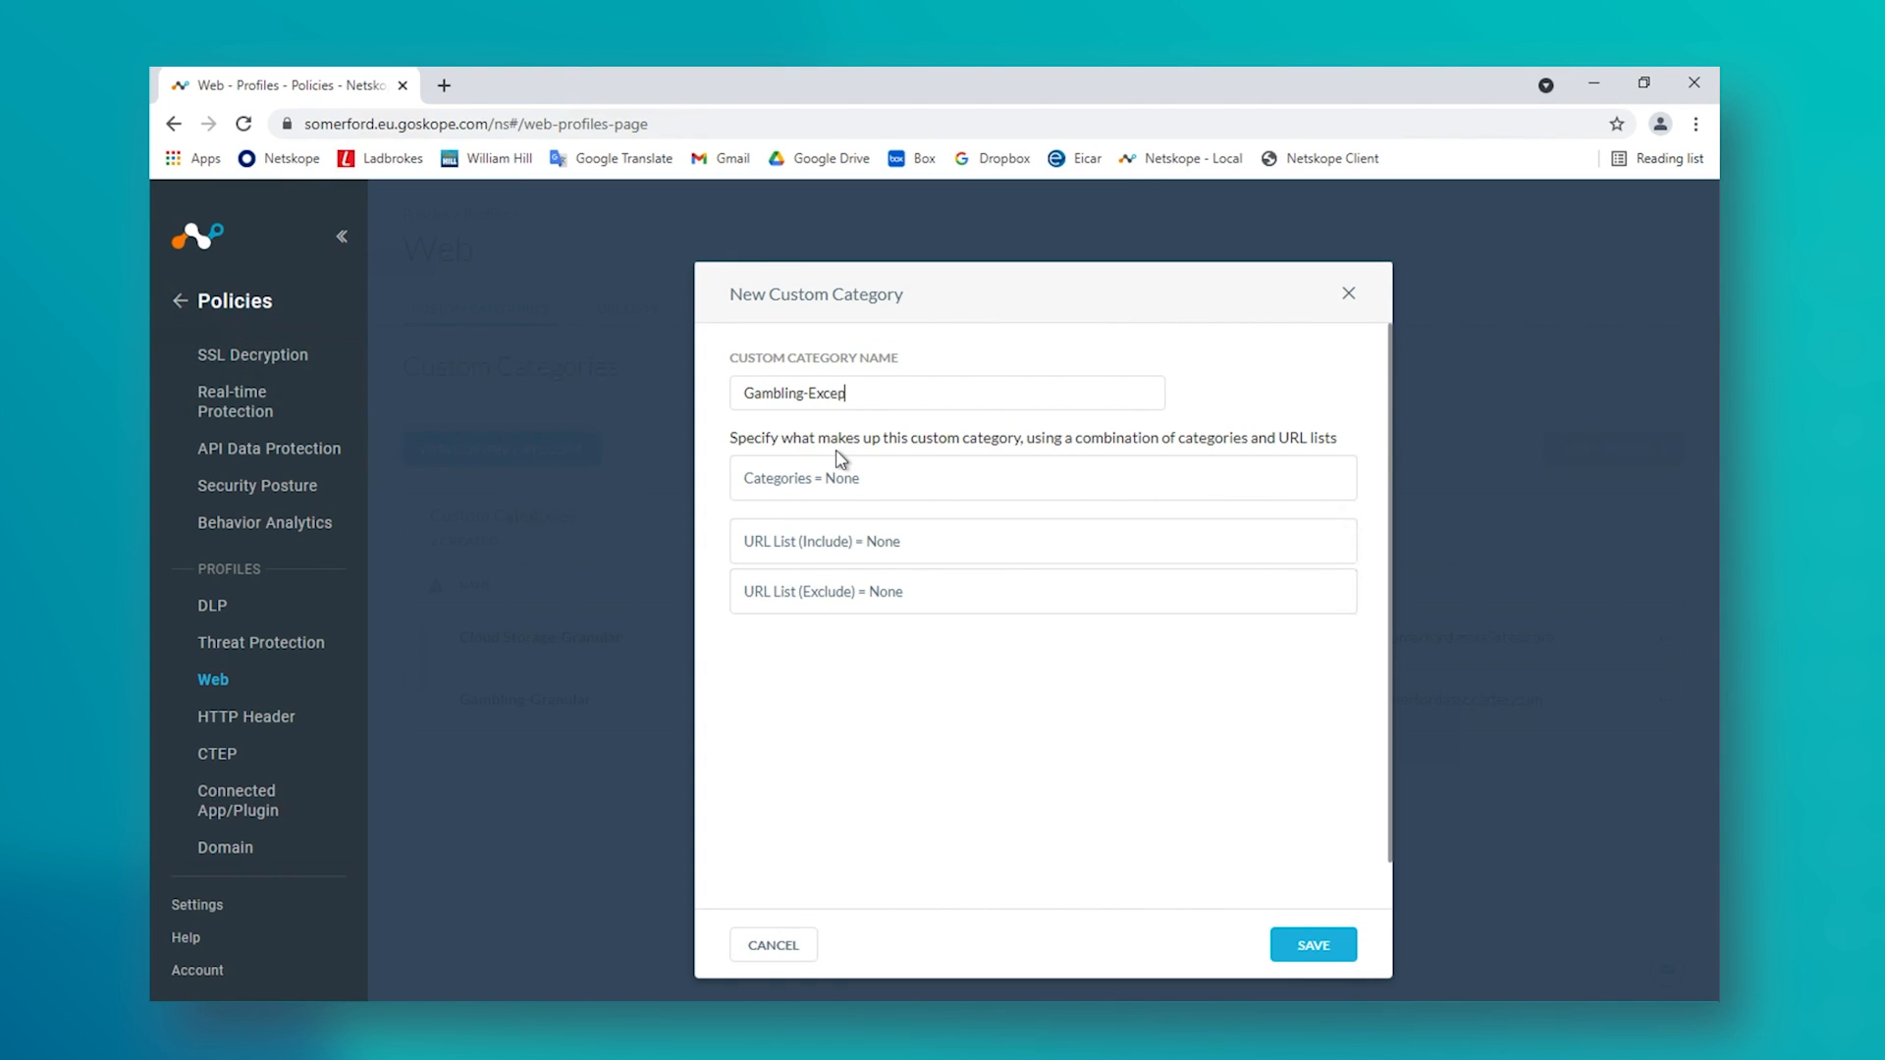
pyautogui.click(869, 481)
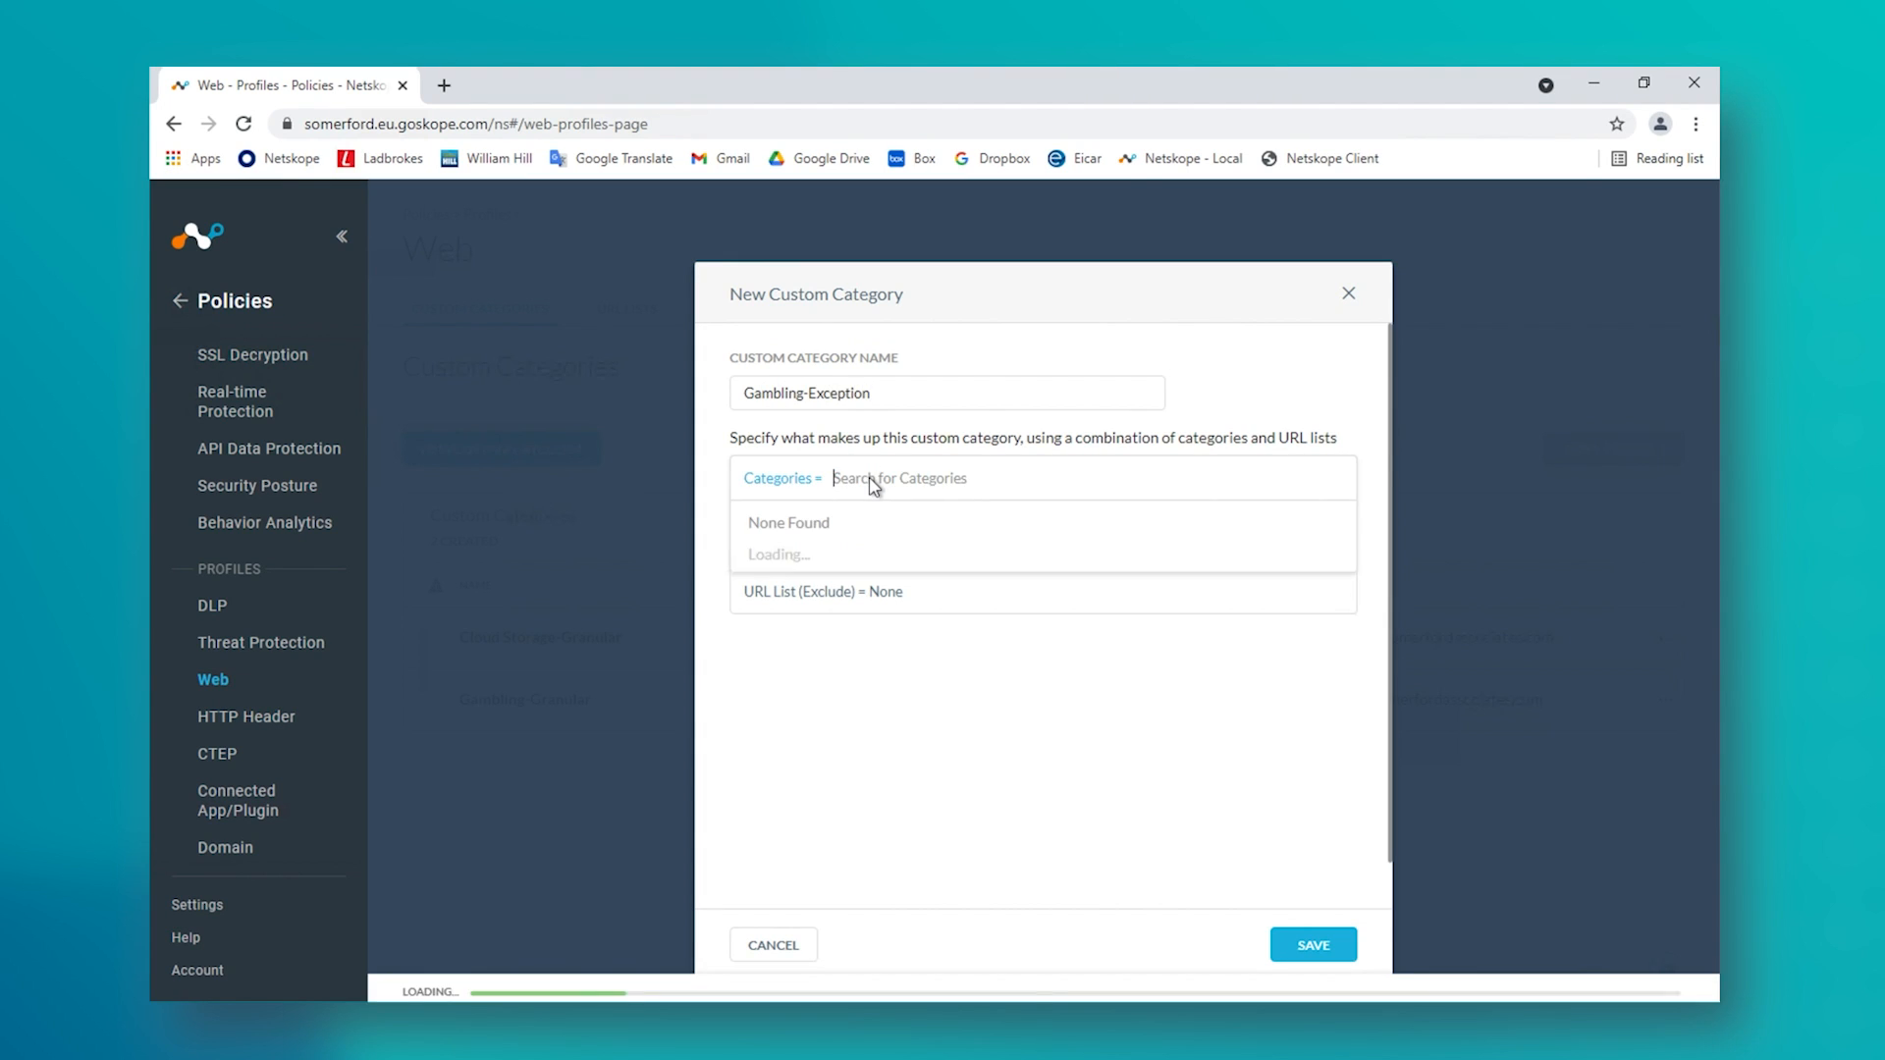
pyautogui.write('gambli')
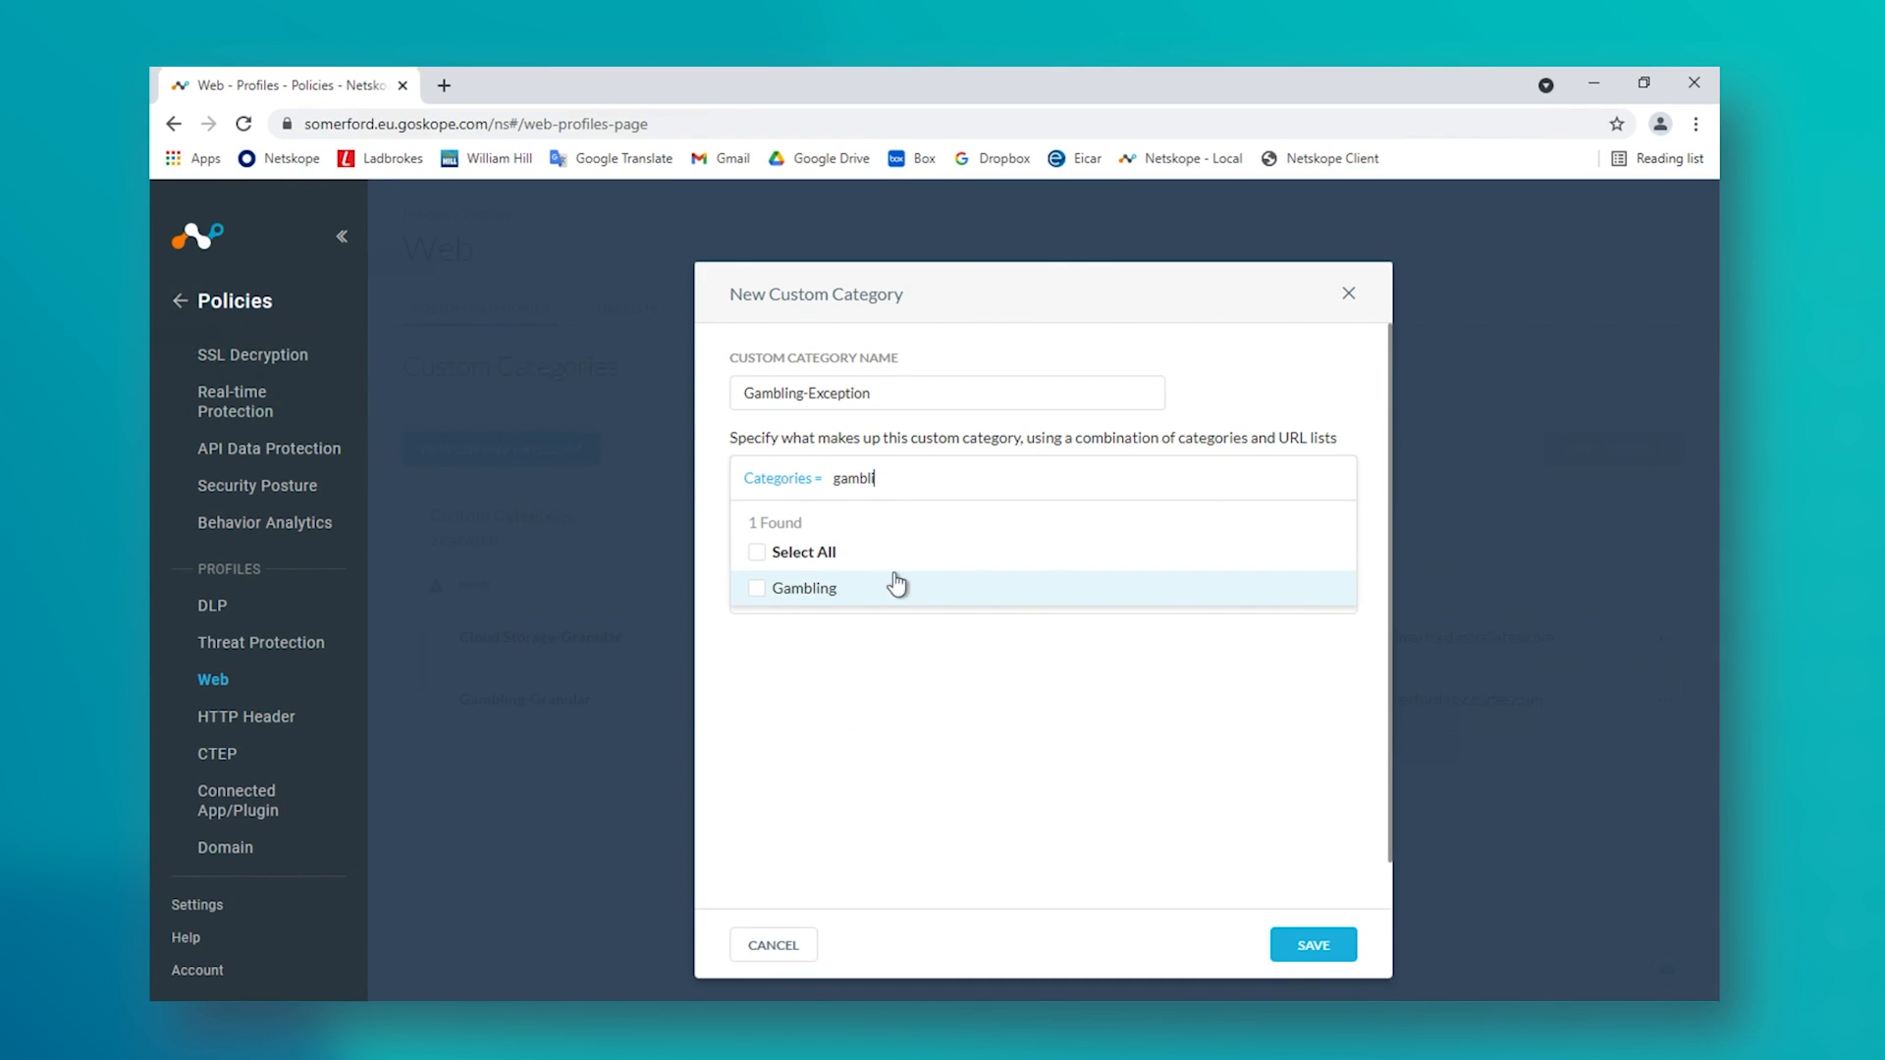
pyautogui.click(787, 593)
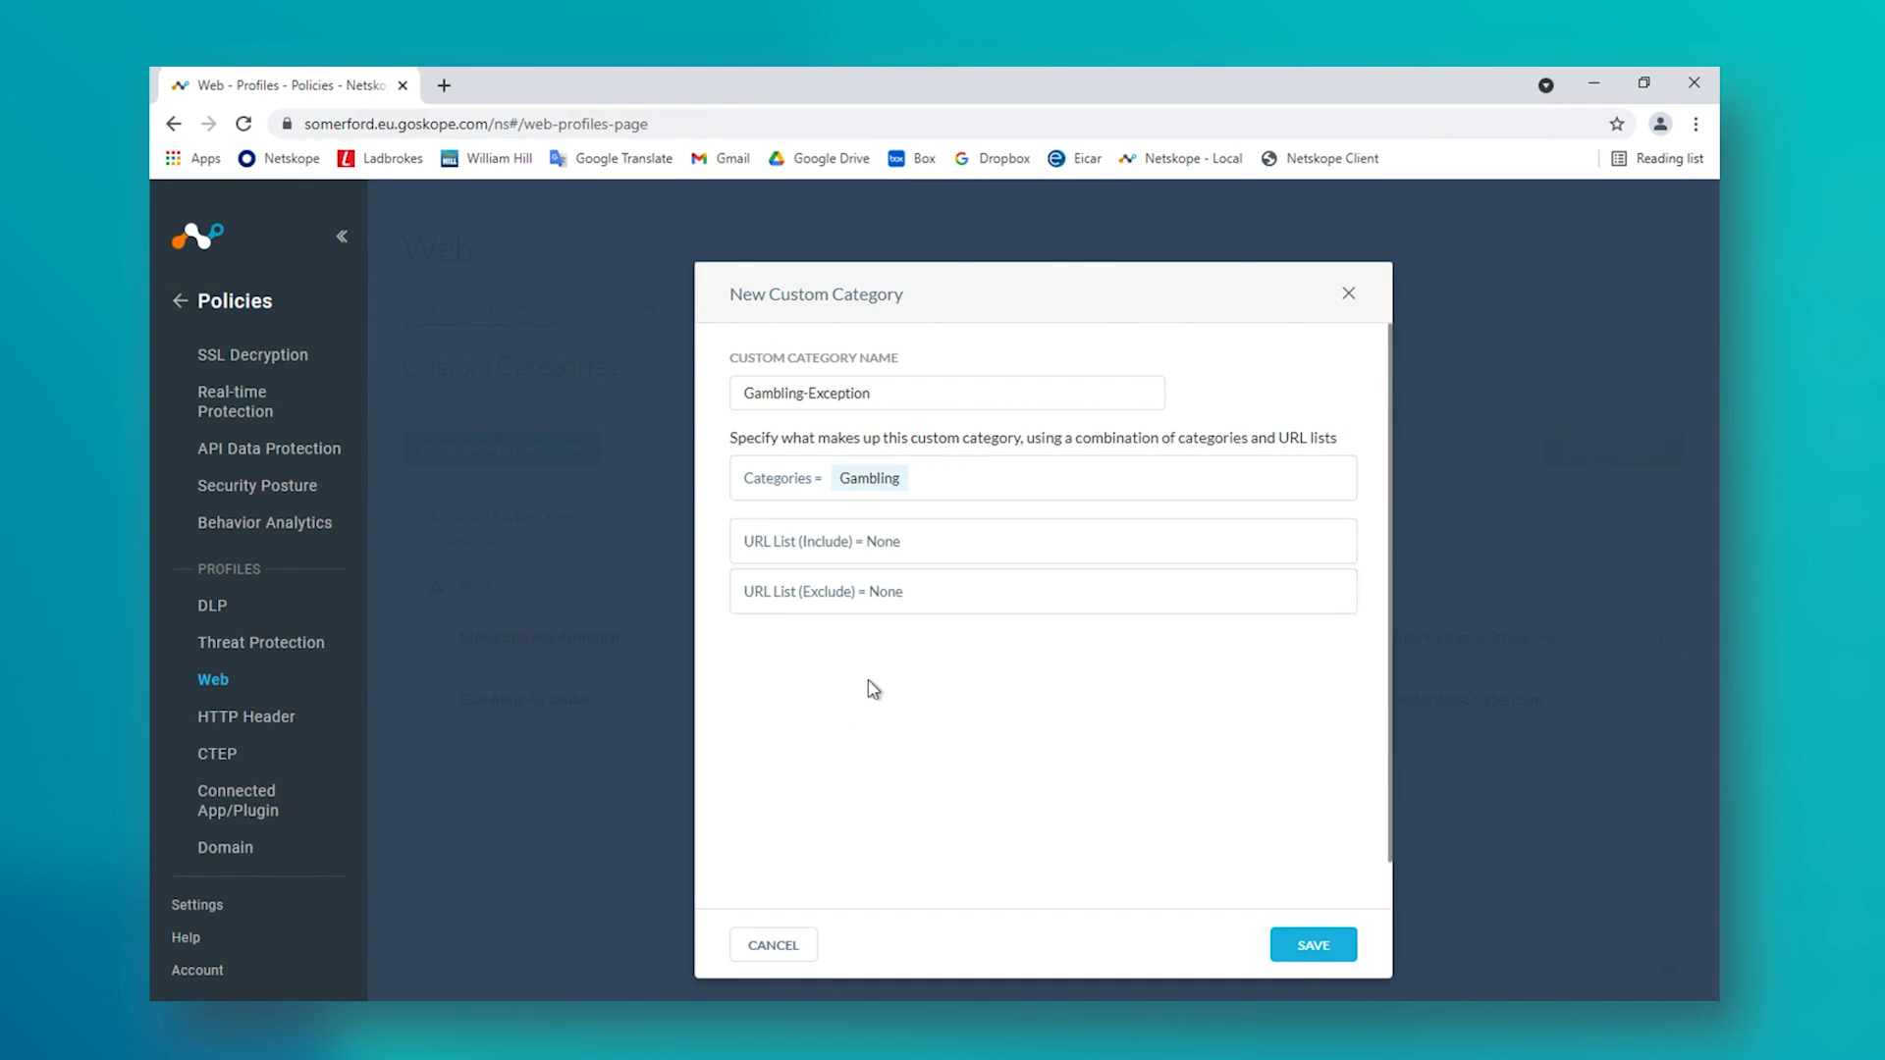
# Exclude the Gambling-Exception URL list from the custom category, save it and apply the pending changes
pyautogui.click(928, 593)
pyautogui.write('gambling')
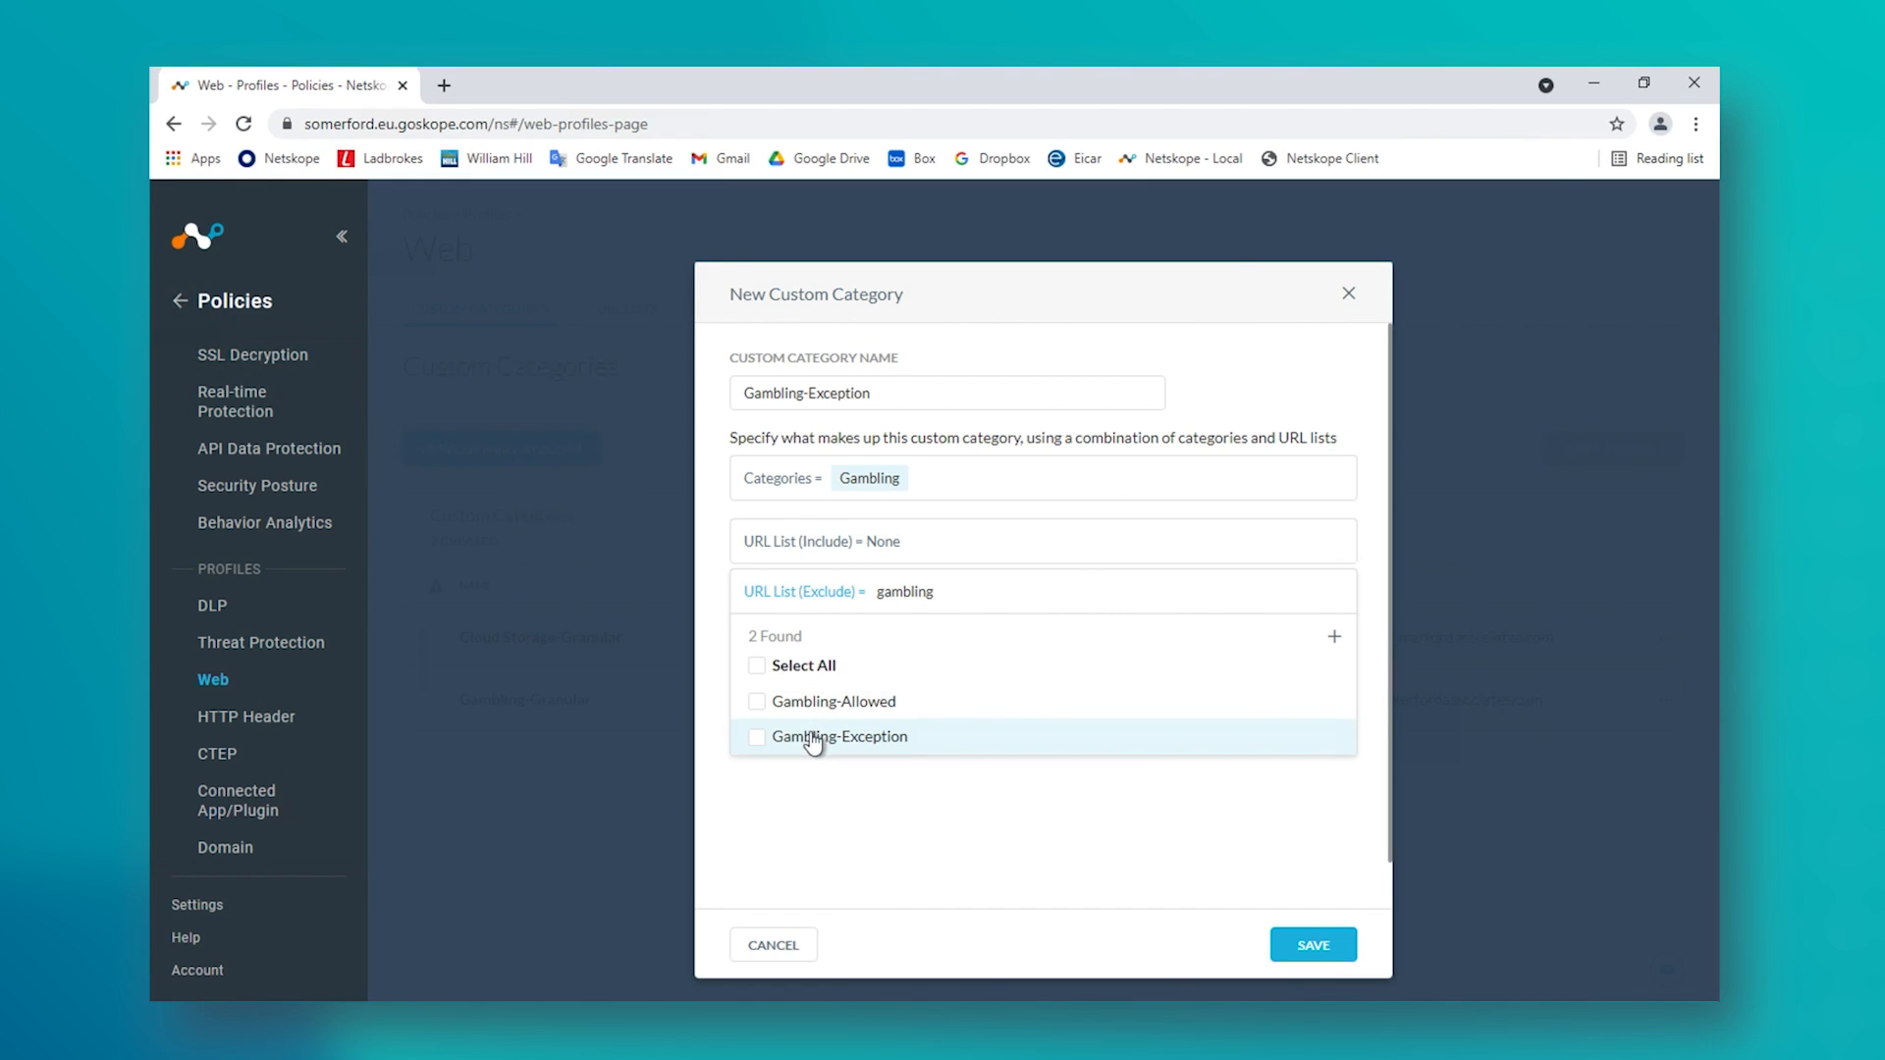
pyautogui.click(812, 736)
pyautogui.click(987, 832)
pyautogui.click(1312, 945)
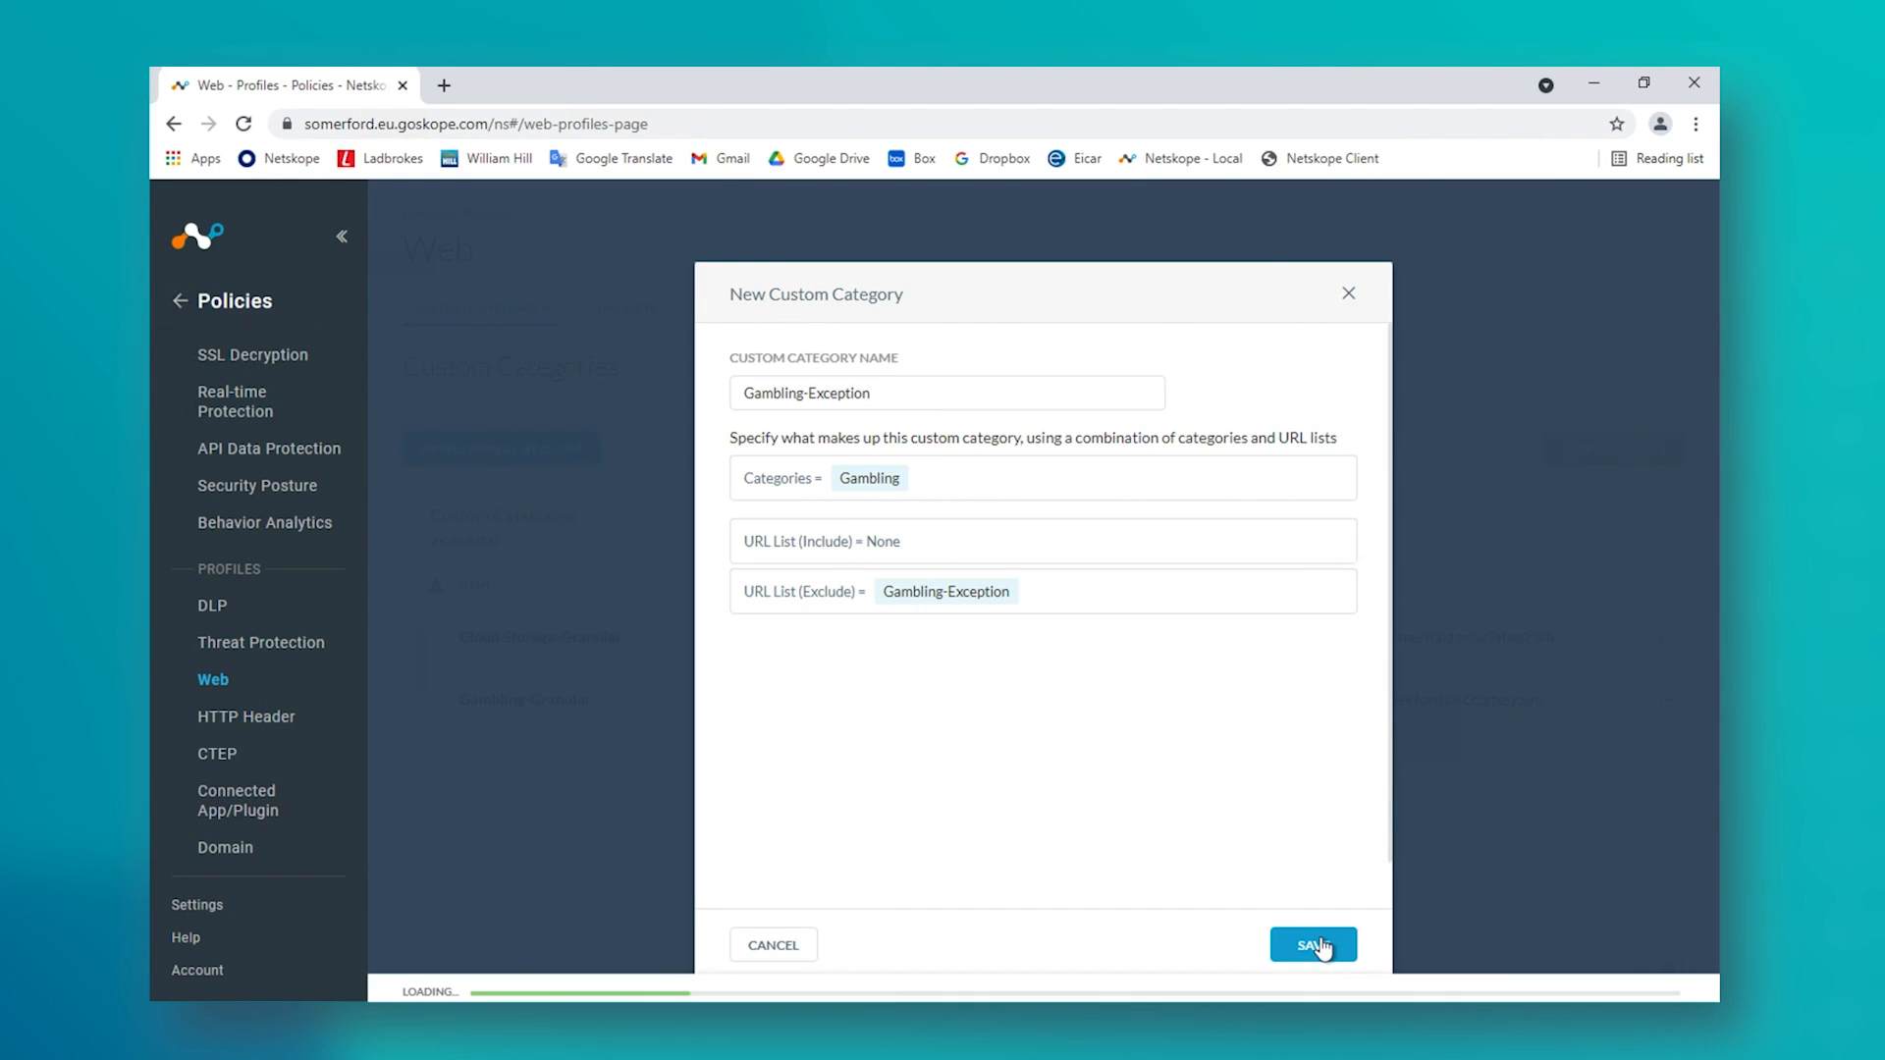
pyautogui.click(1632, 448)
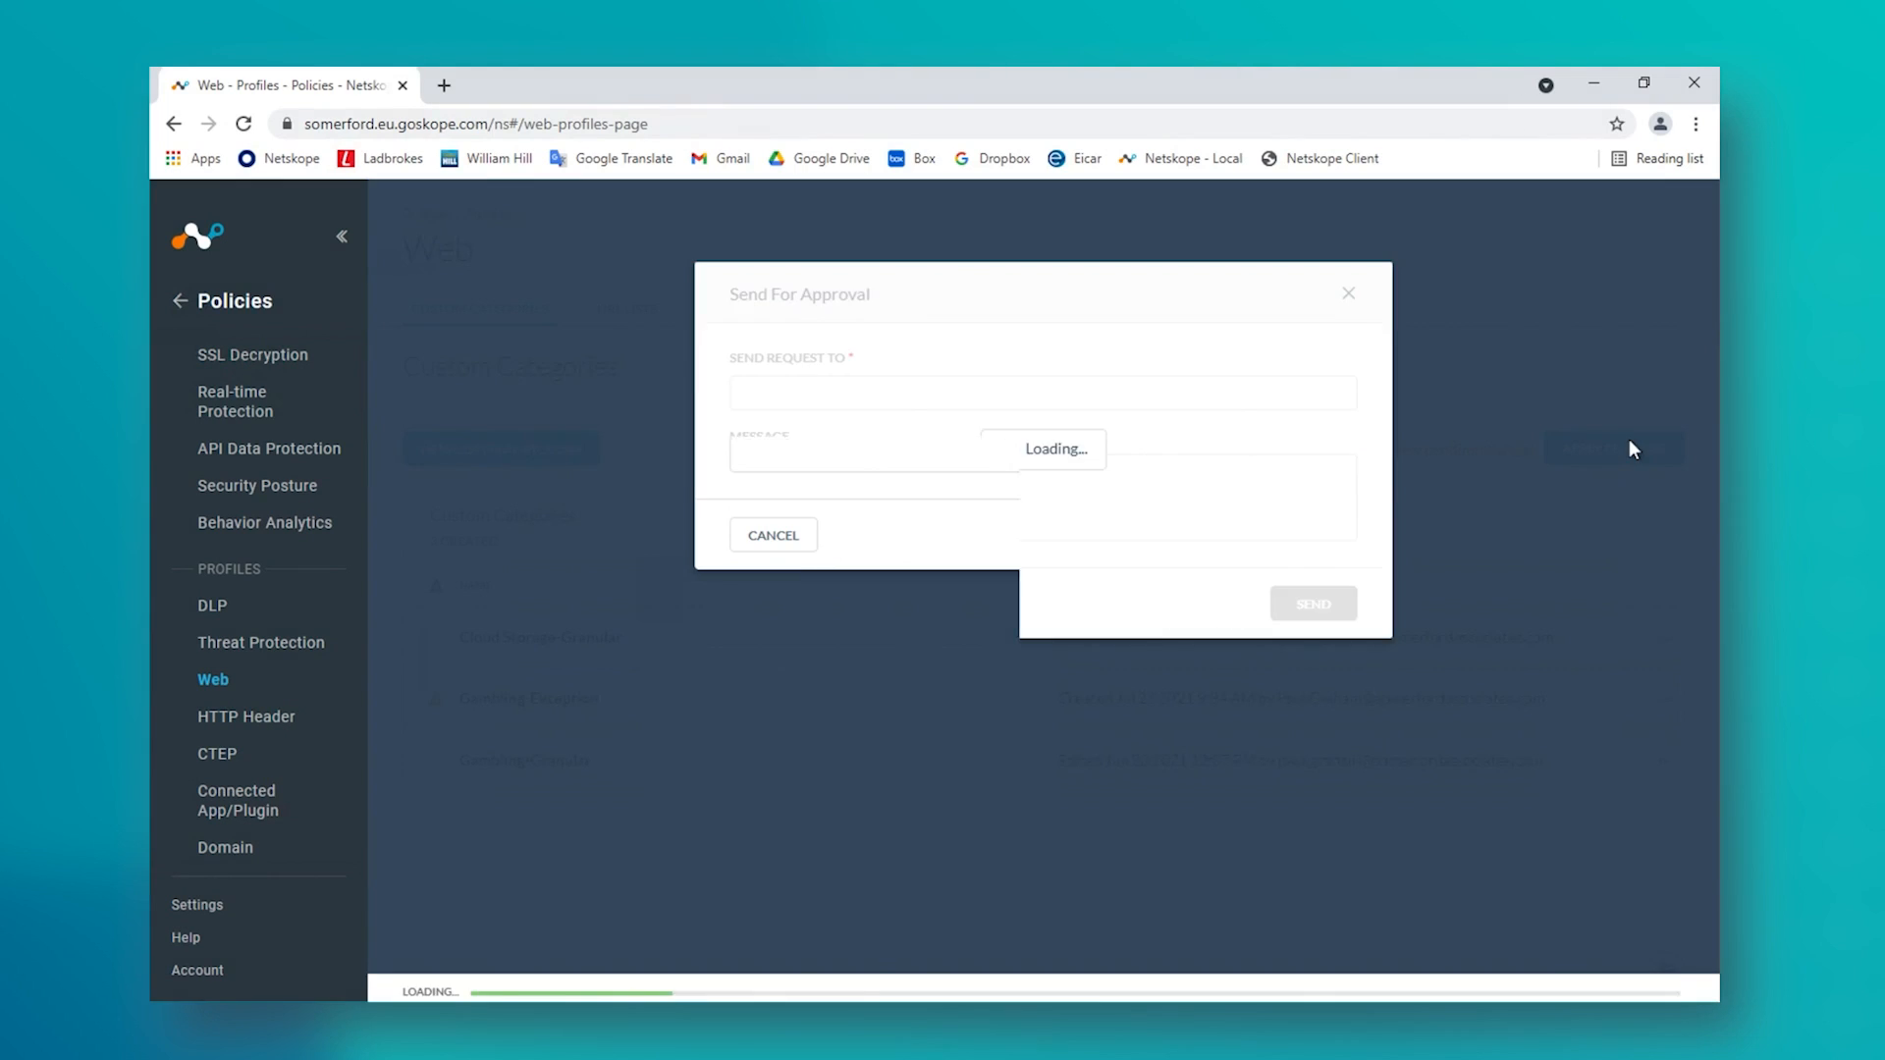
pyautogui.click(1332, 535)
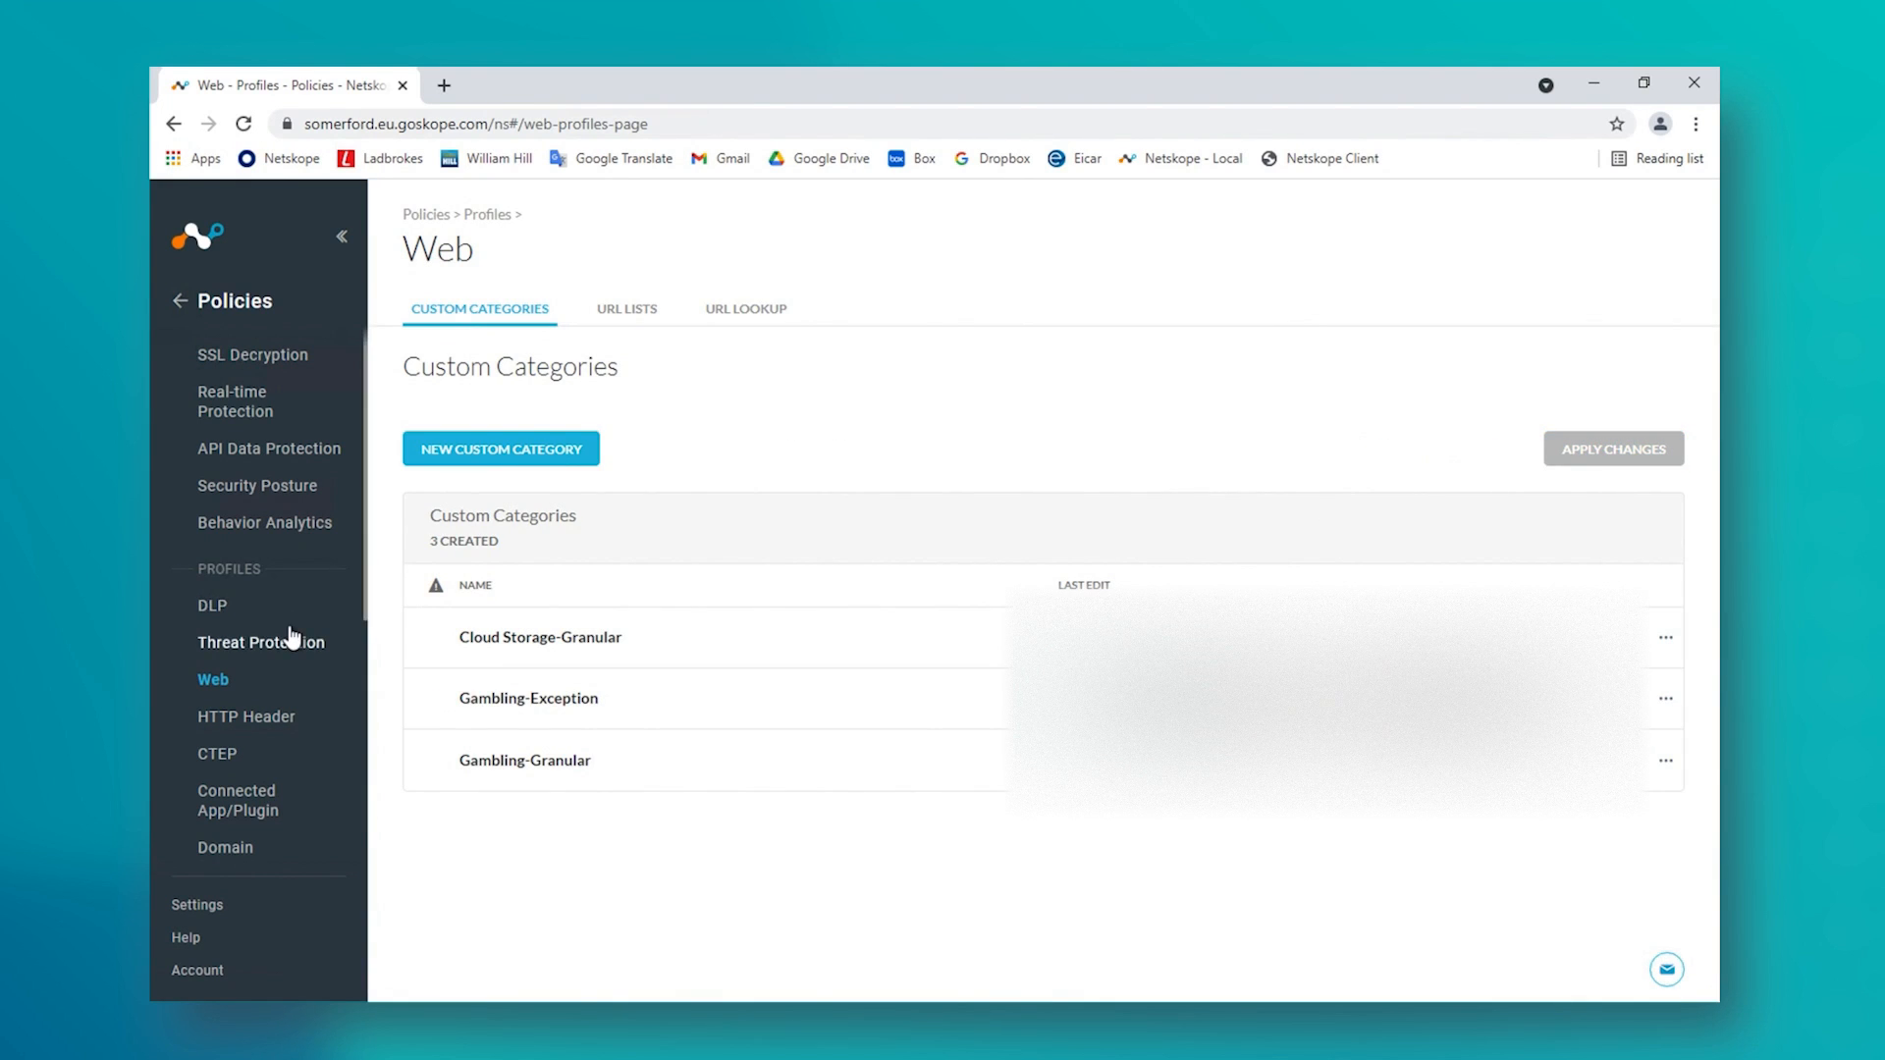
# Start a Cloud Apps and Web user notification template named Gambling-Exception with logo SA.png, title "Stop!" and message "This site is not allowed. Please visit williamhill.com"
pyautogui.scroll(-5, 292, 636)
pyautogui.click(245, 720)
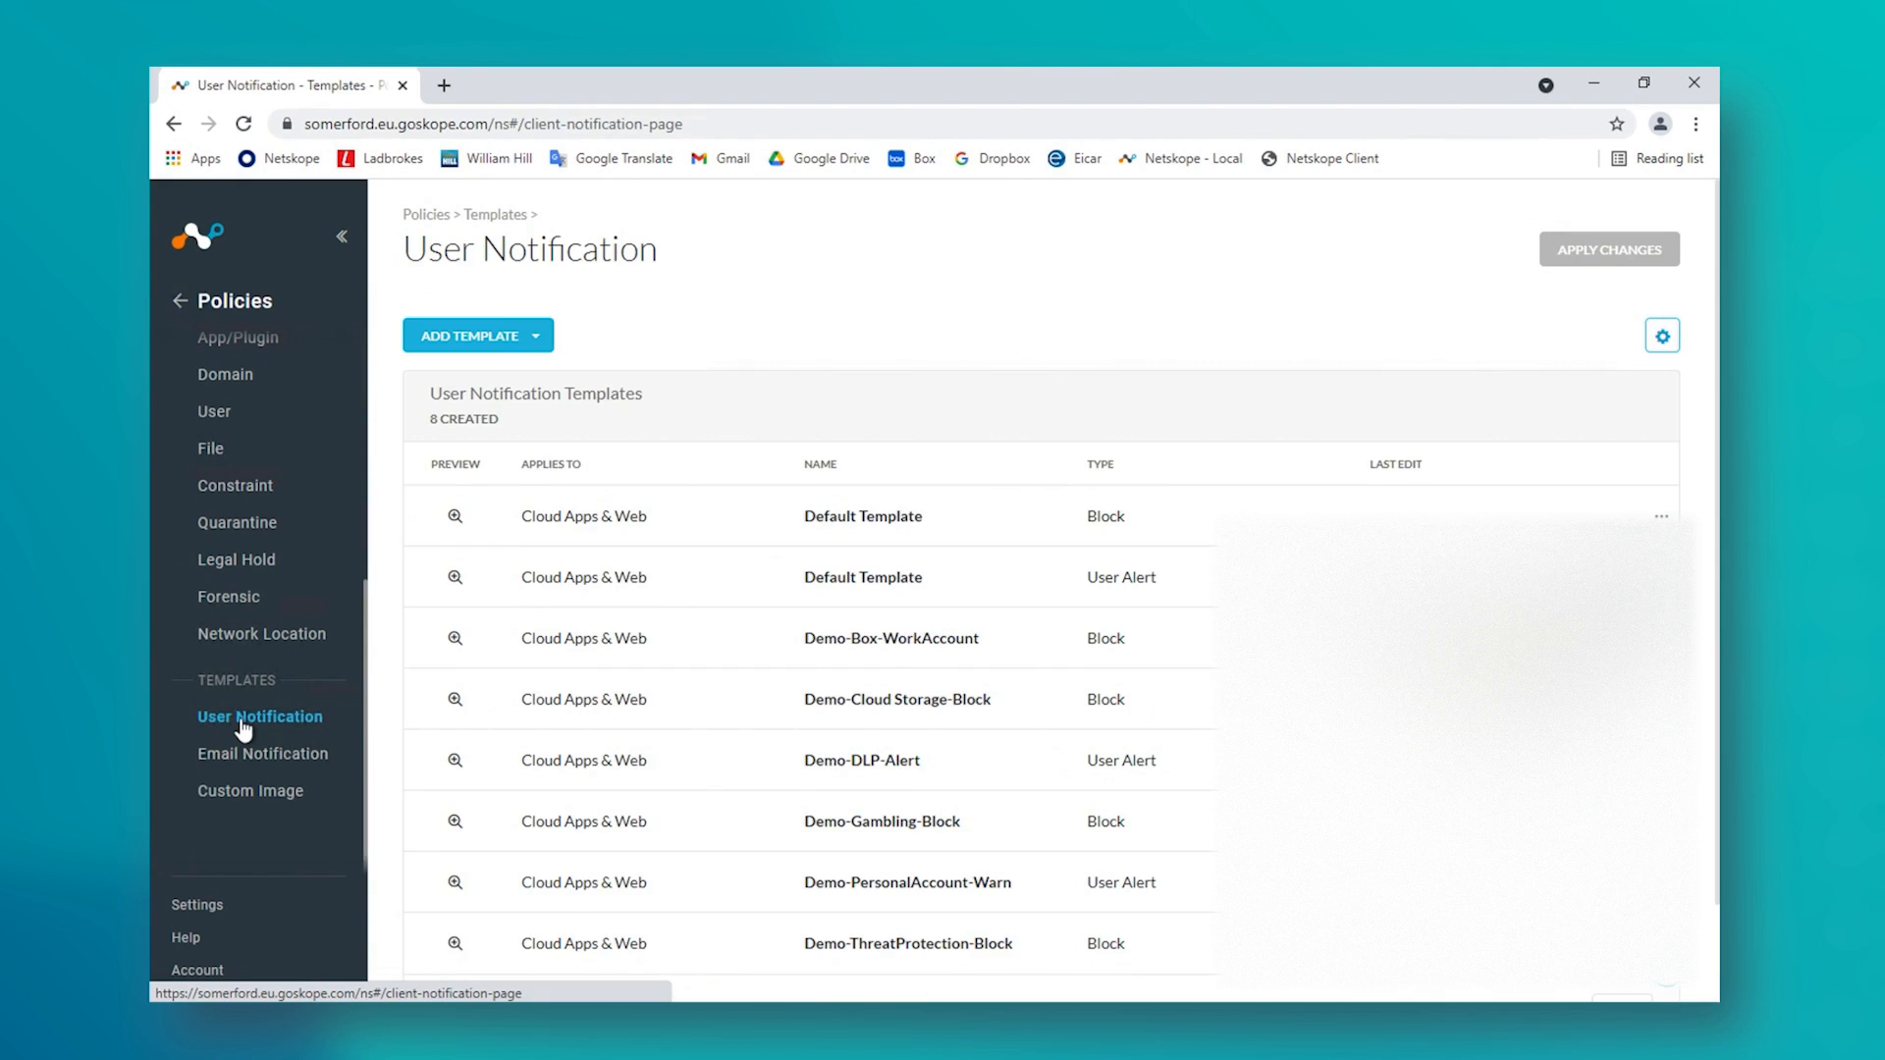
pyautogui.click(530, 338)
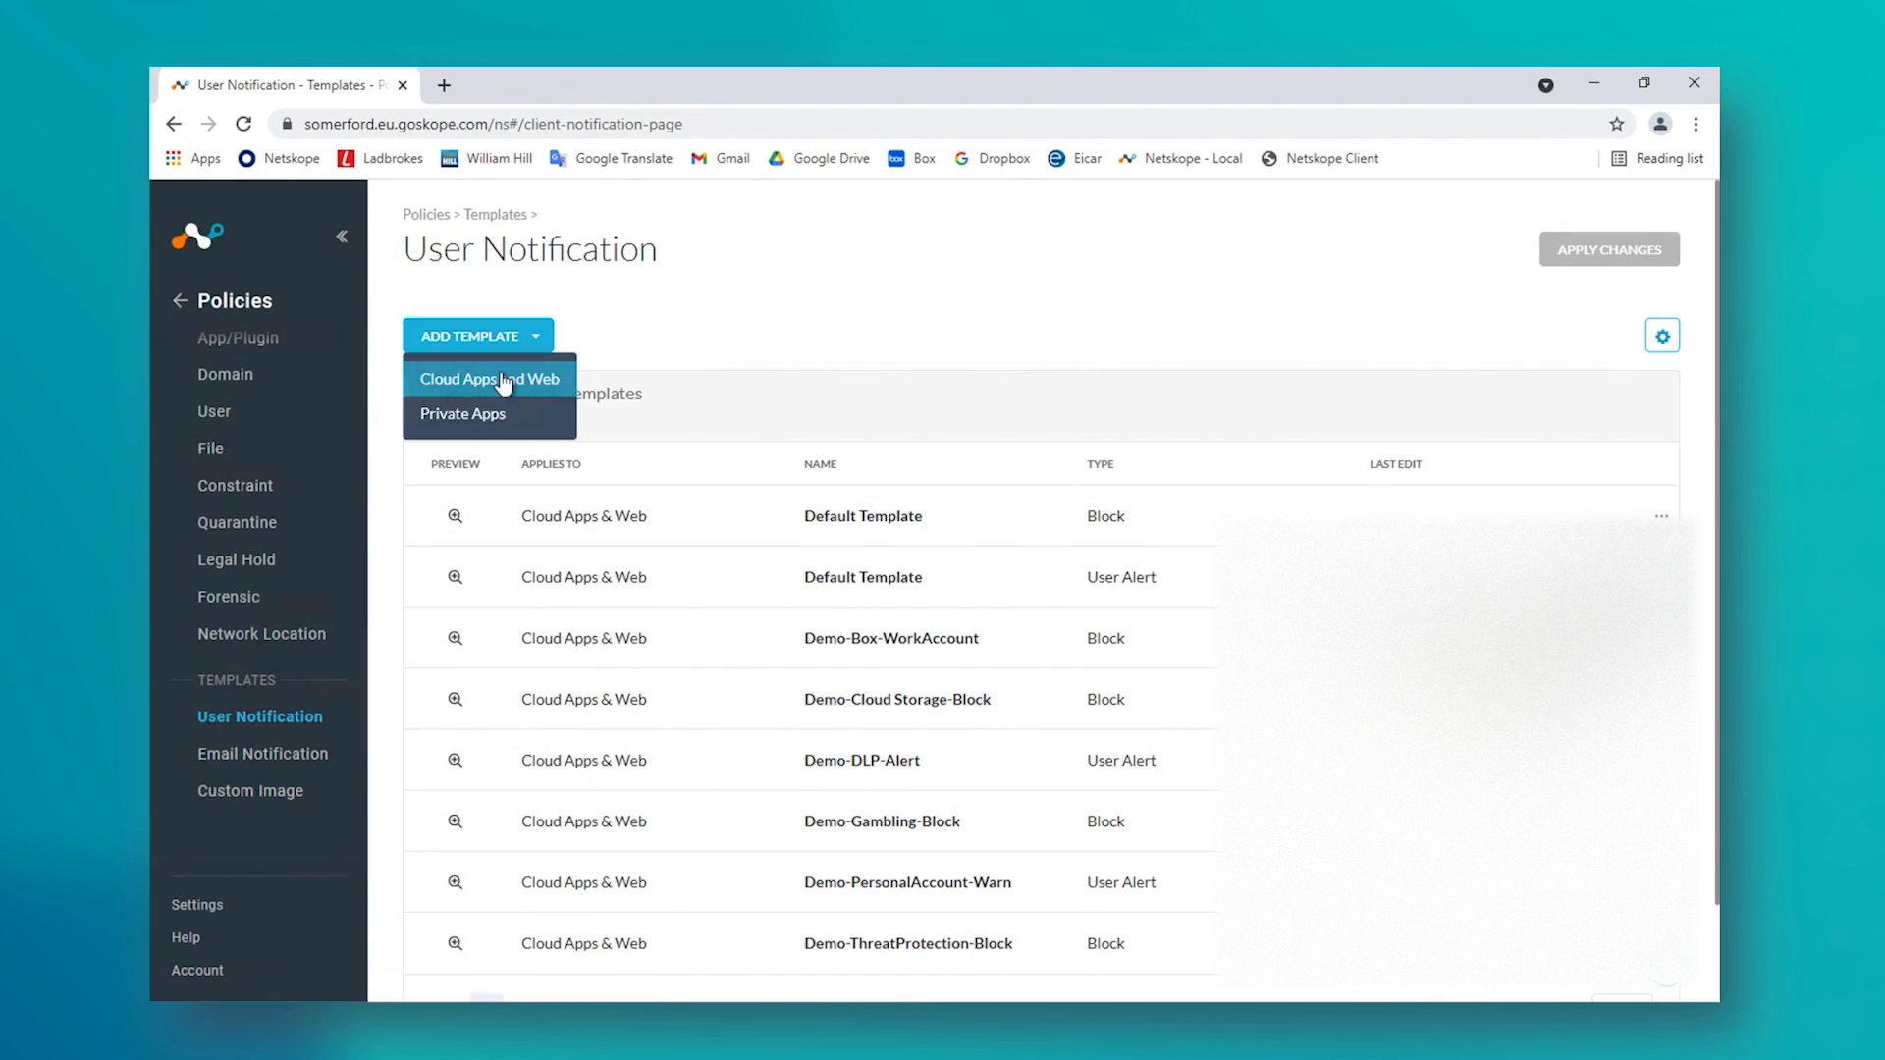
pyautogui.click(501, 380)
pyautogui.click(720, 395)
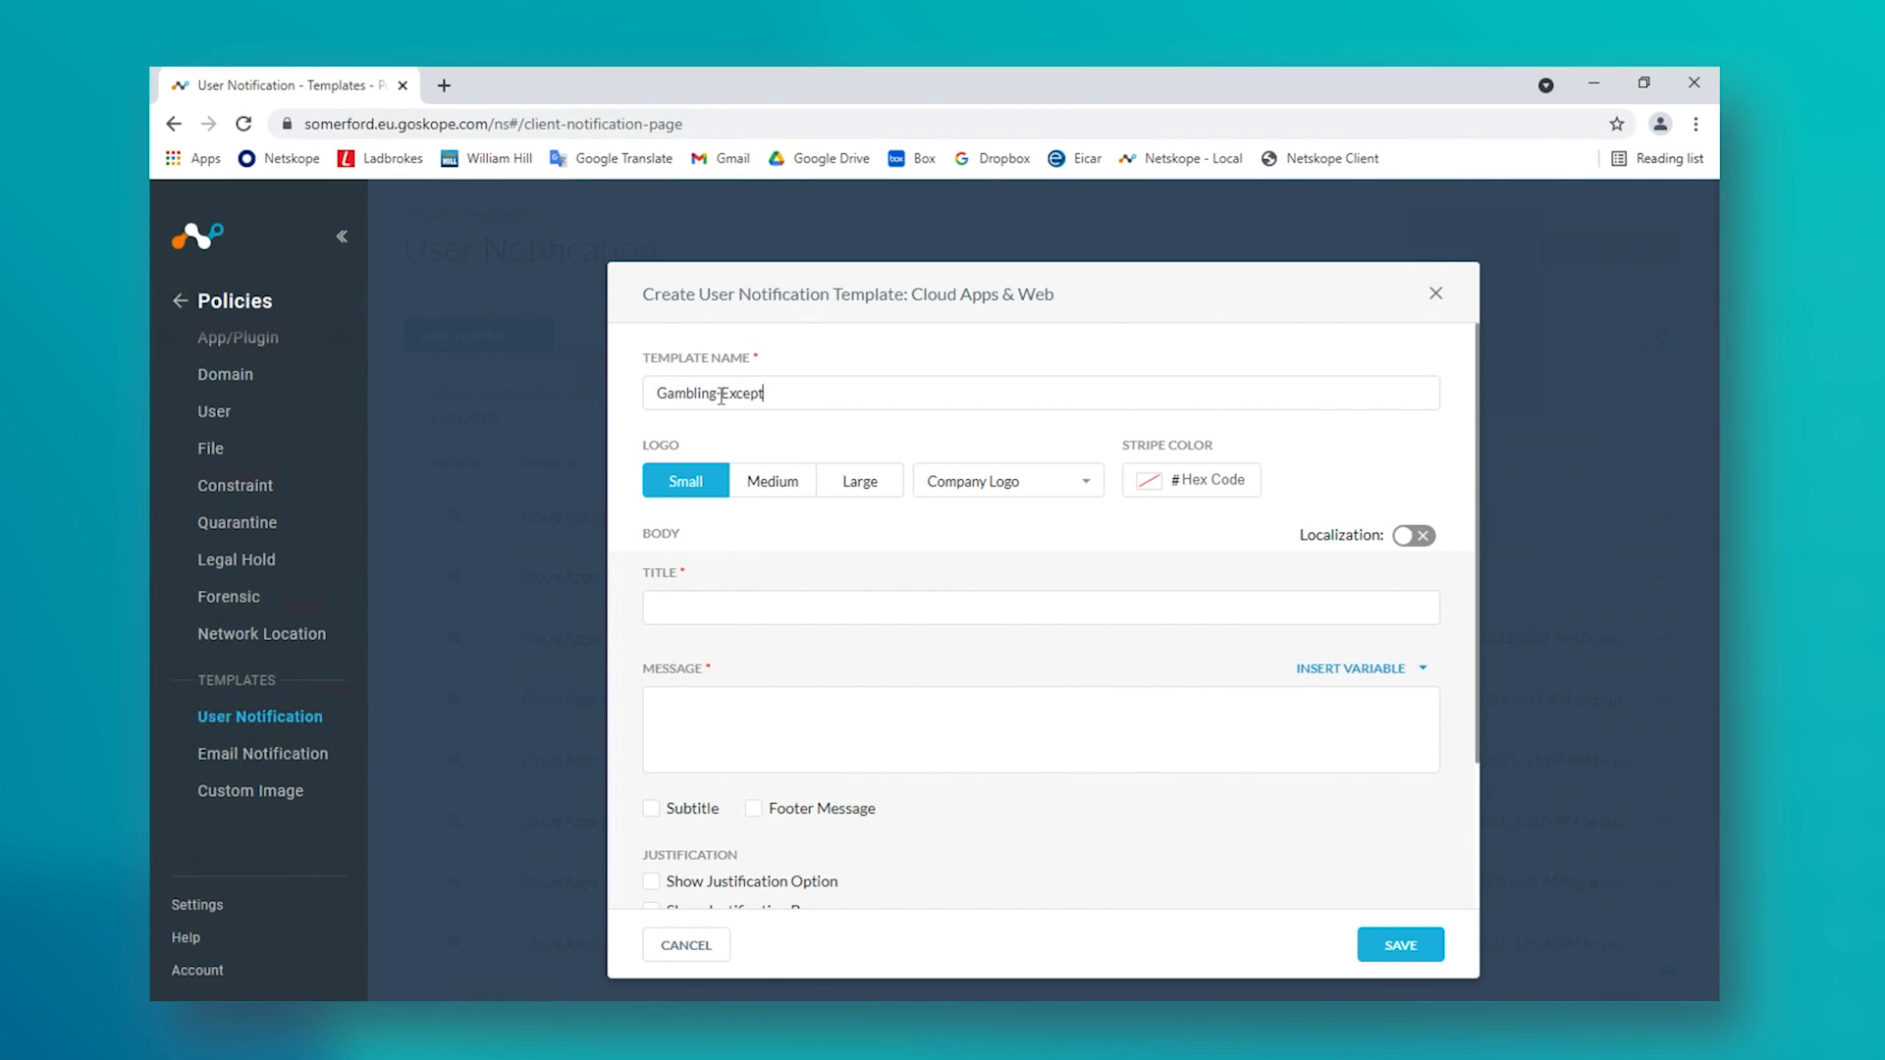
pyautogui.click(1030, 483)
pyautogui.click(978, 557)
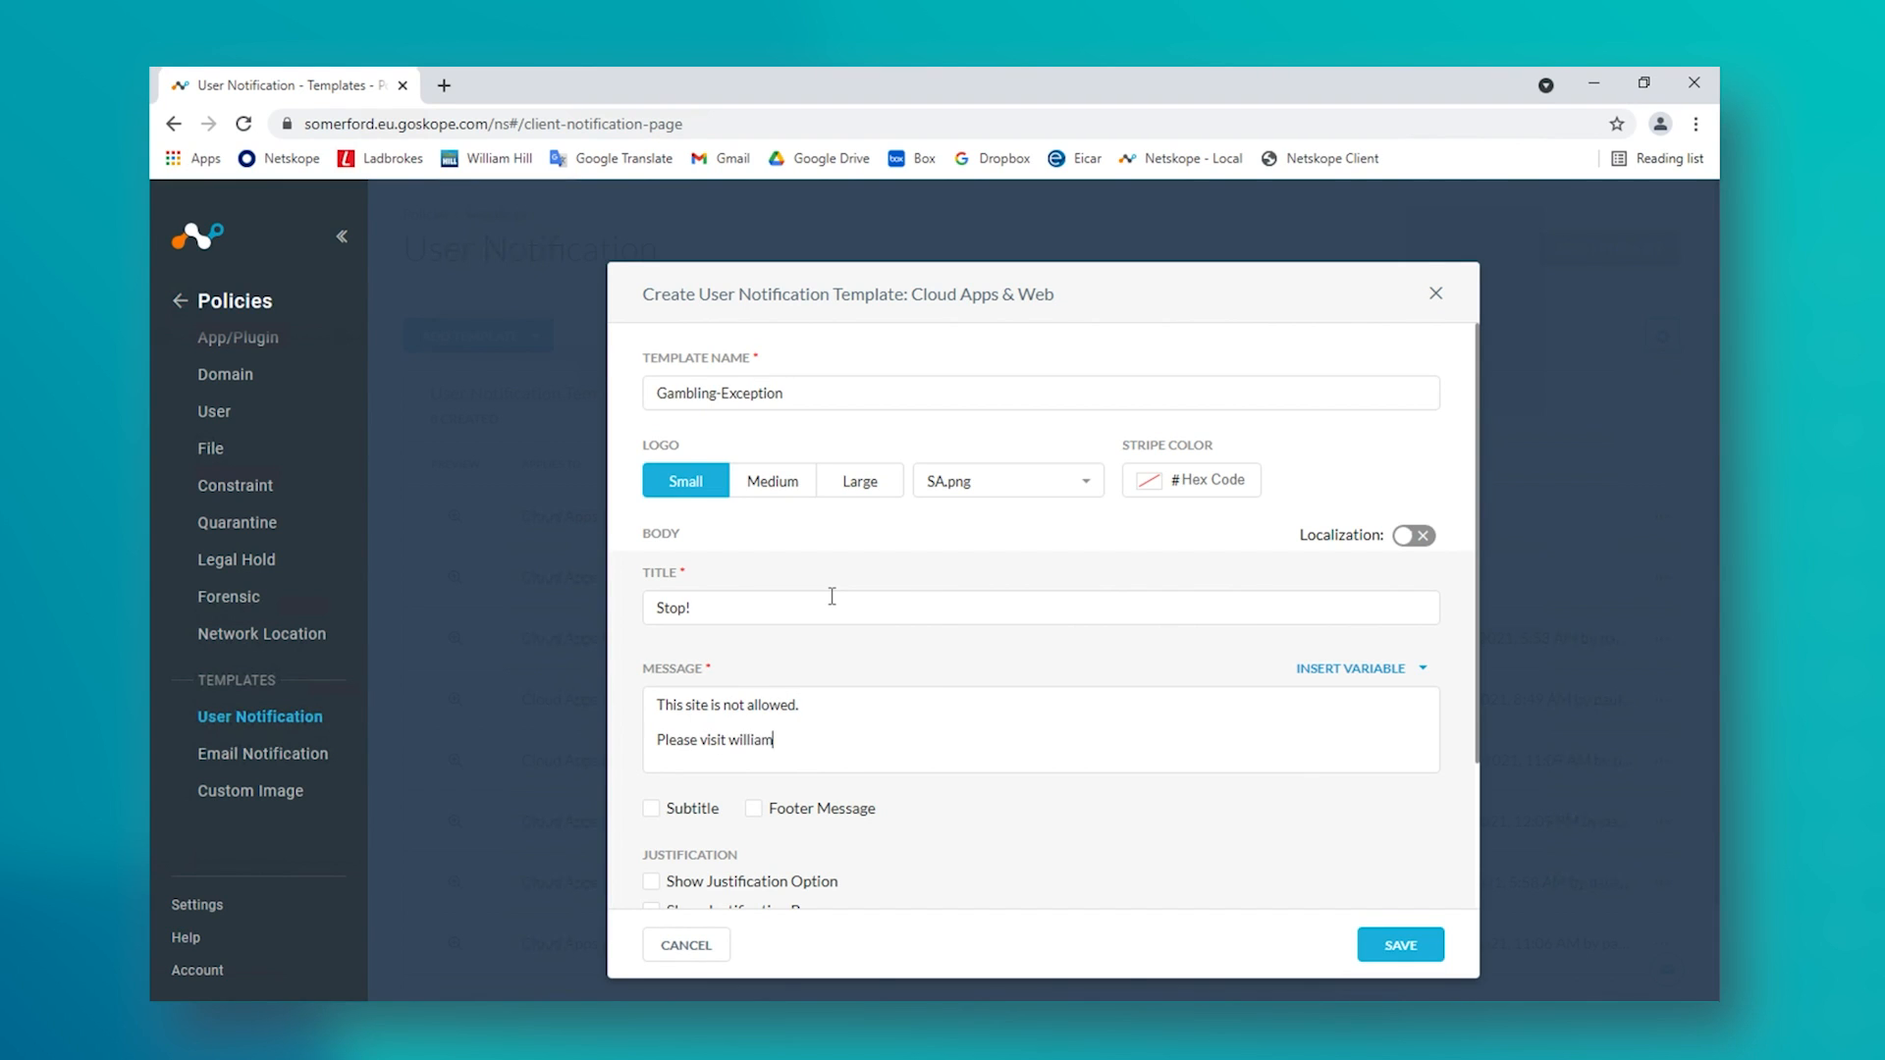
pyautogui.scroll(-2, 972, 671)
pyautogui.click(651, 875)
pyautogui.scroll(-1, 1031, 727)
pyautogui.write('https://williamhill.com')
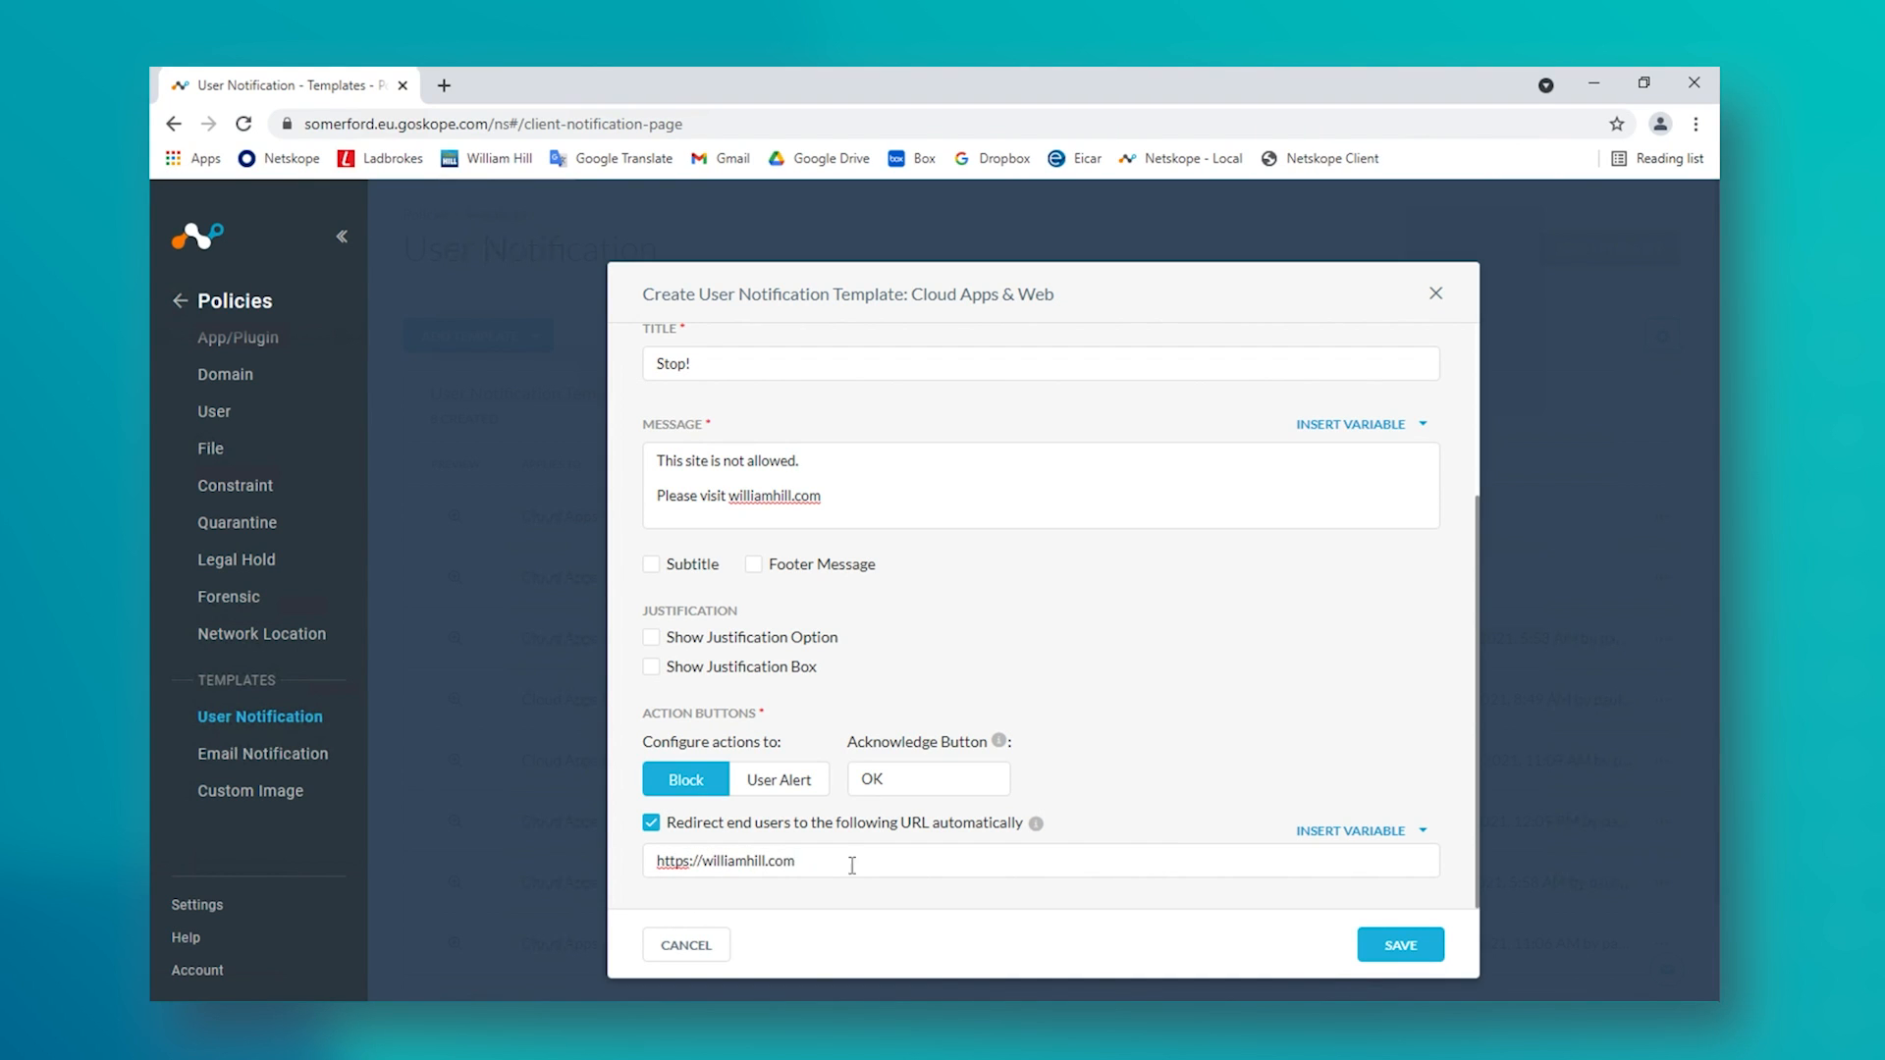
pyautogui.click(1412, 954)
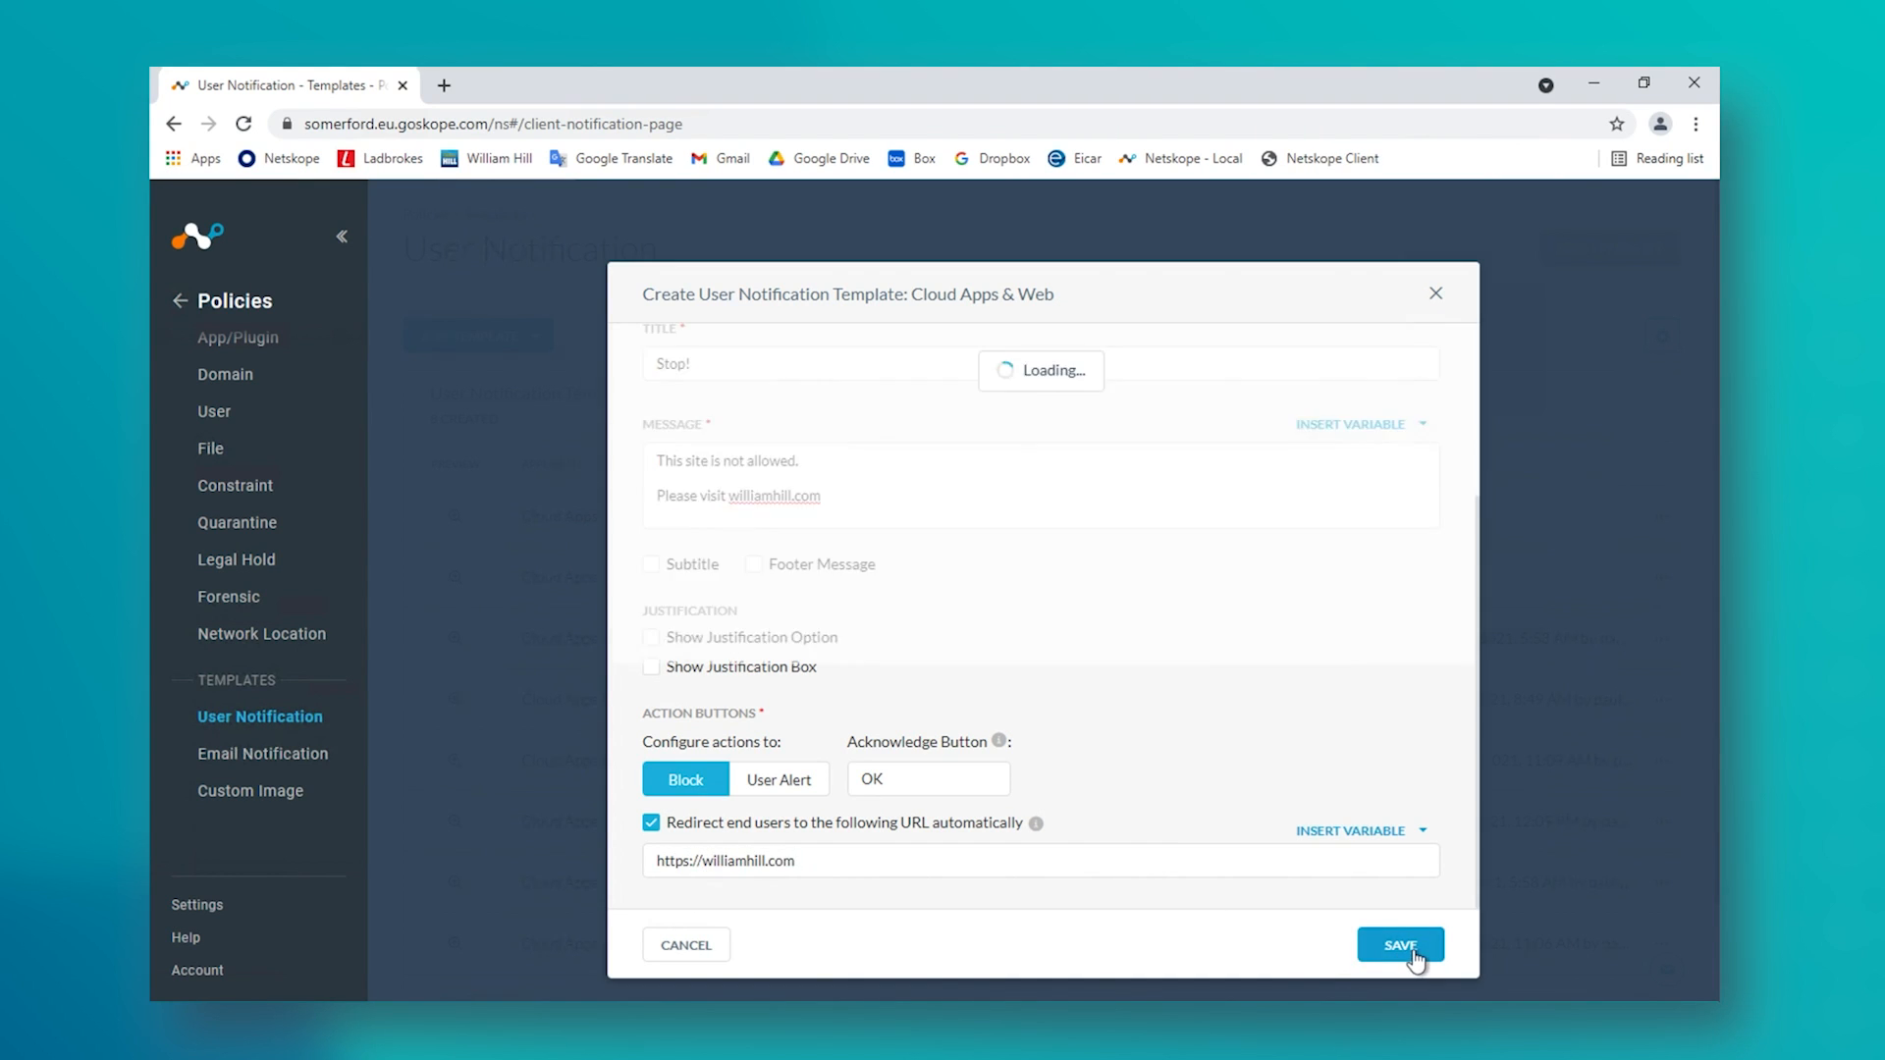
pyautogui.click(1609, 251)
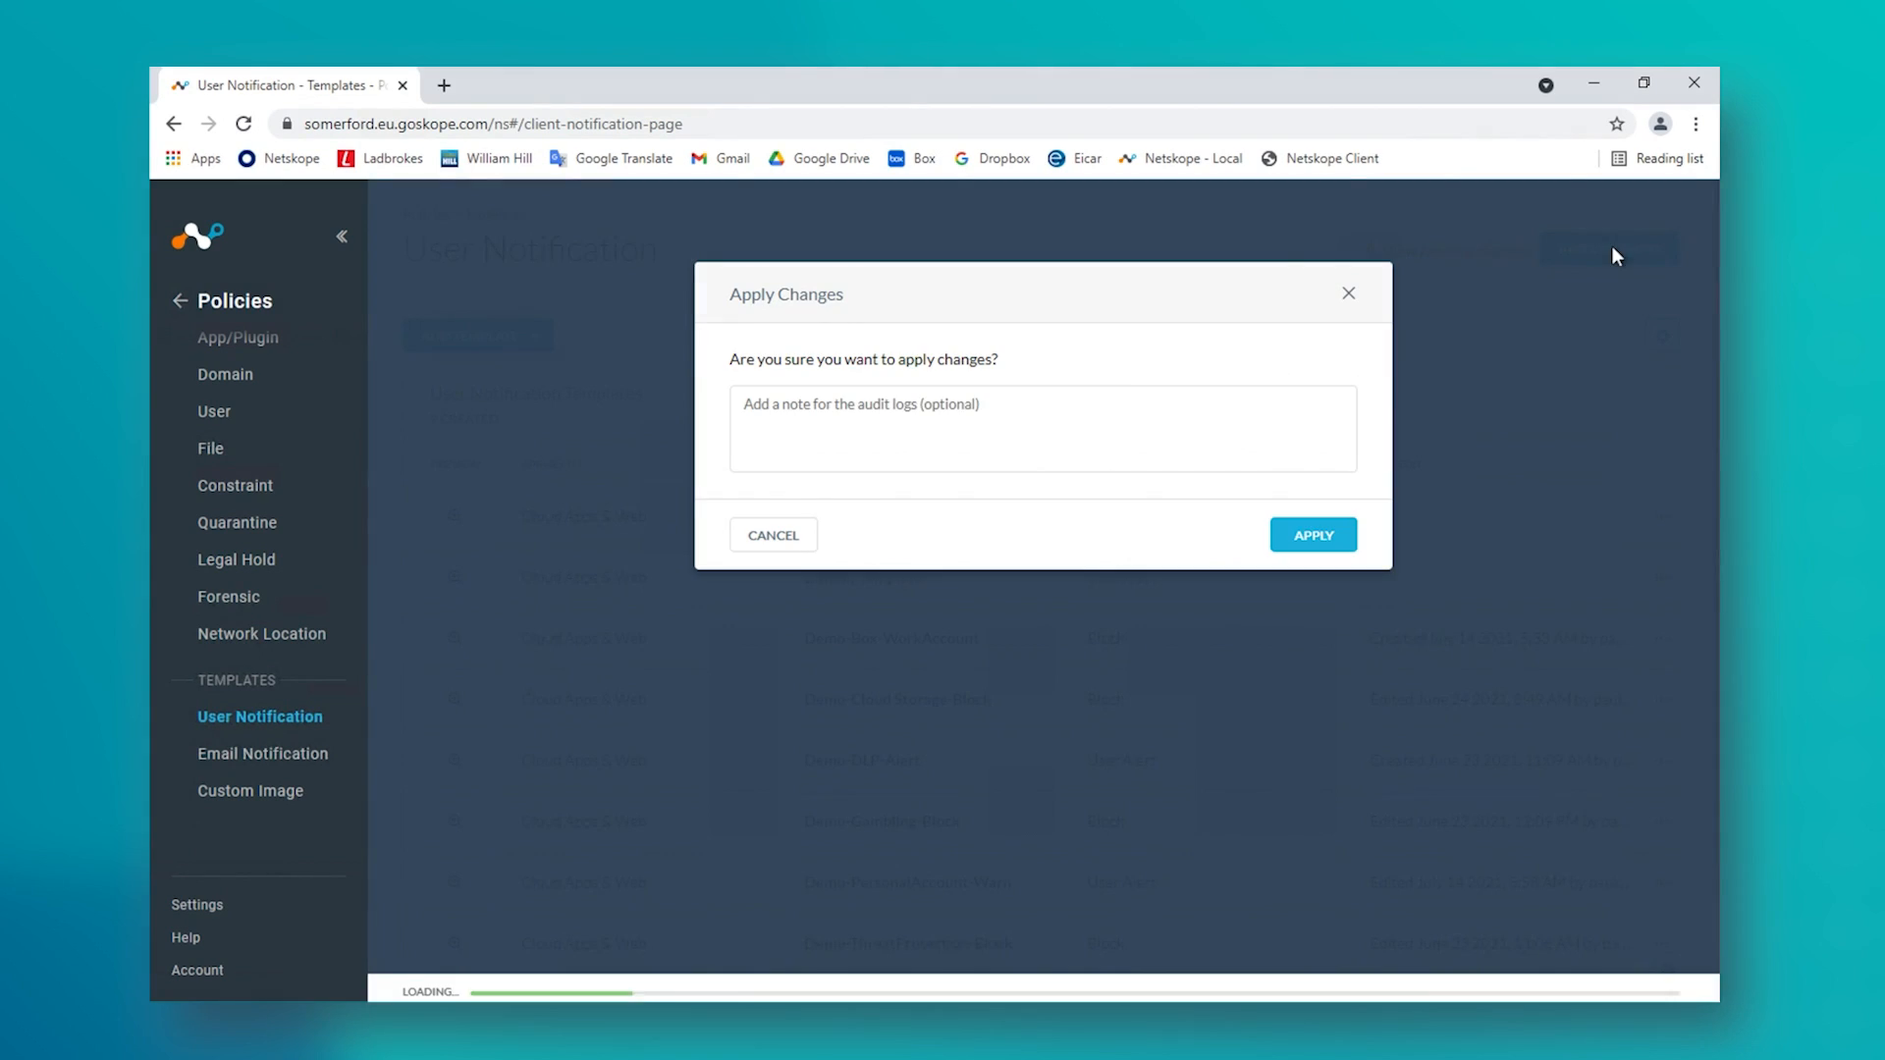
pyautogui.click(1311, 538)
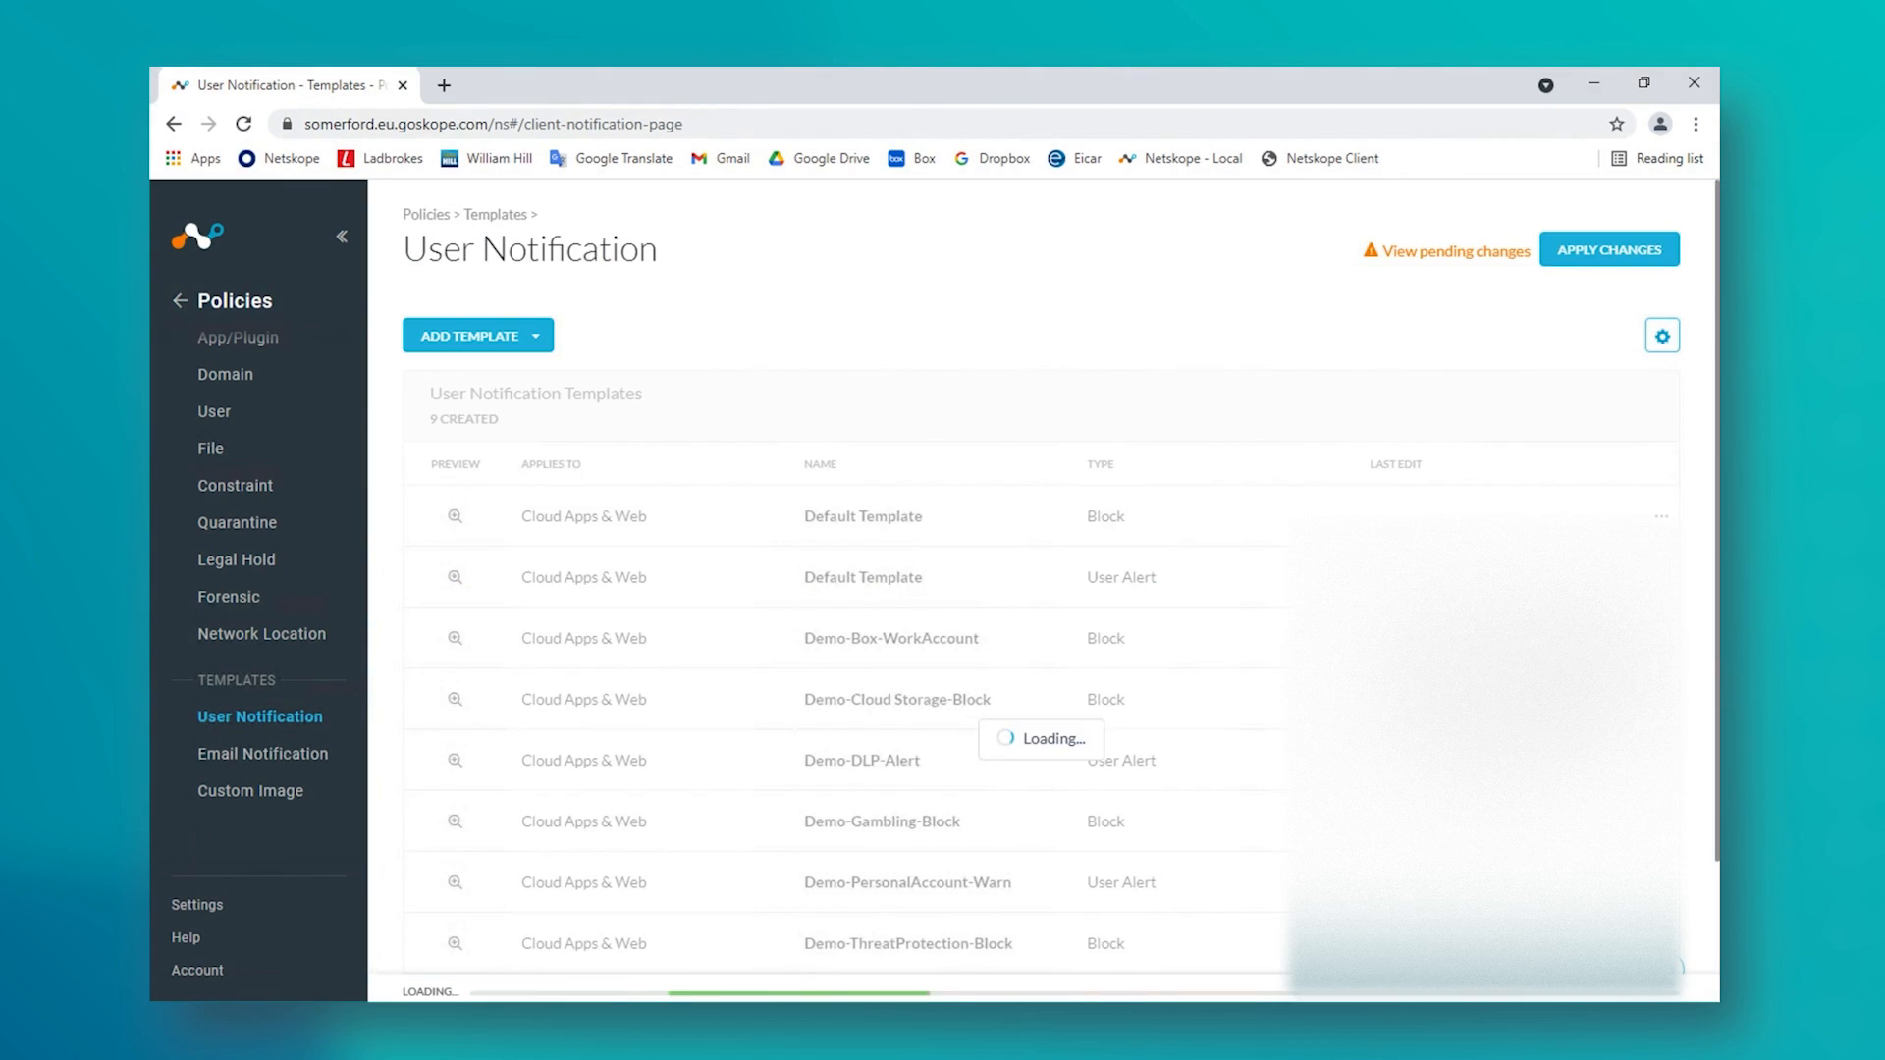
# Edit the Gambling-Block-Exception real-time protection policy to use the Gambling-Exception category as its destination, accepting the removal of its activities
pyautogui.scroll(5, 244, 506)
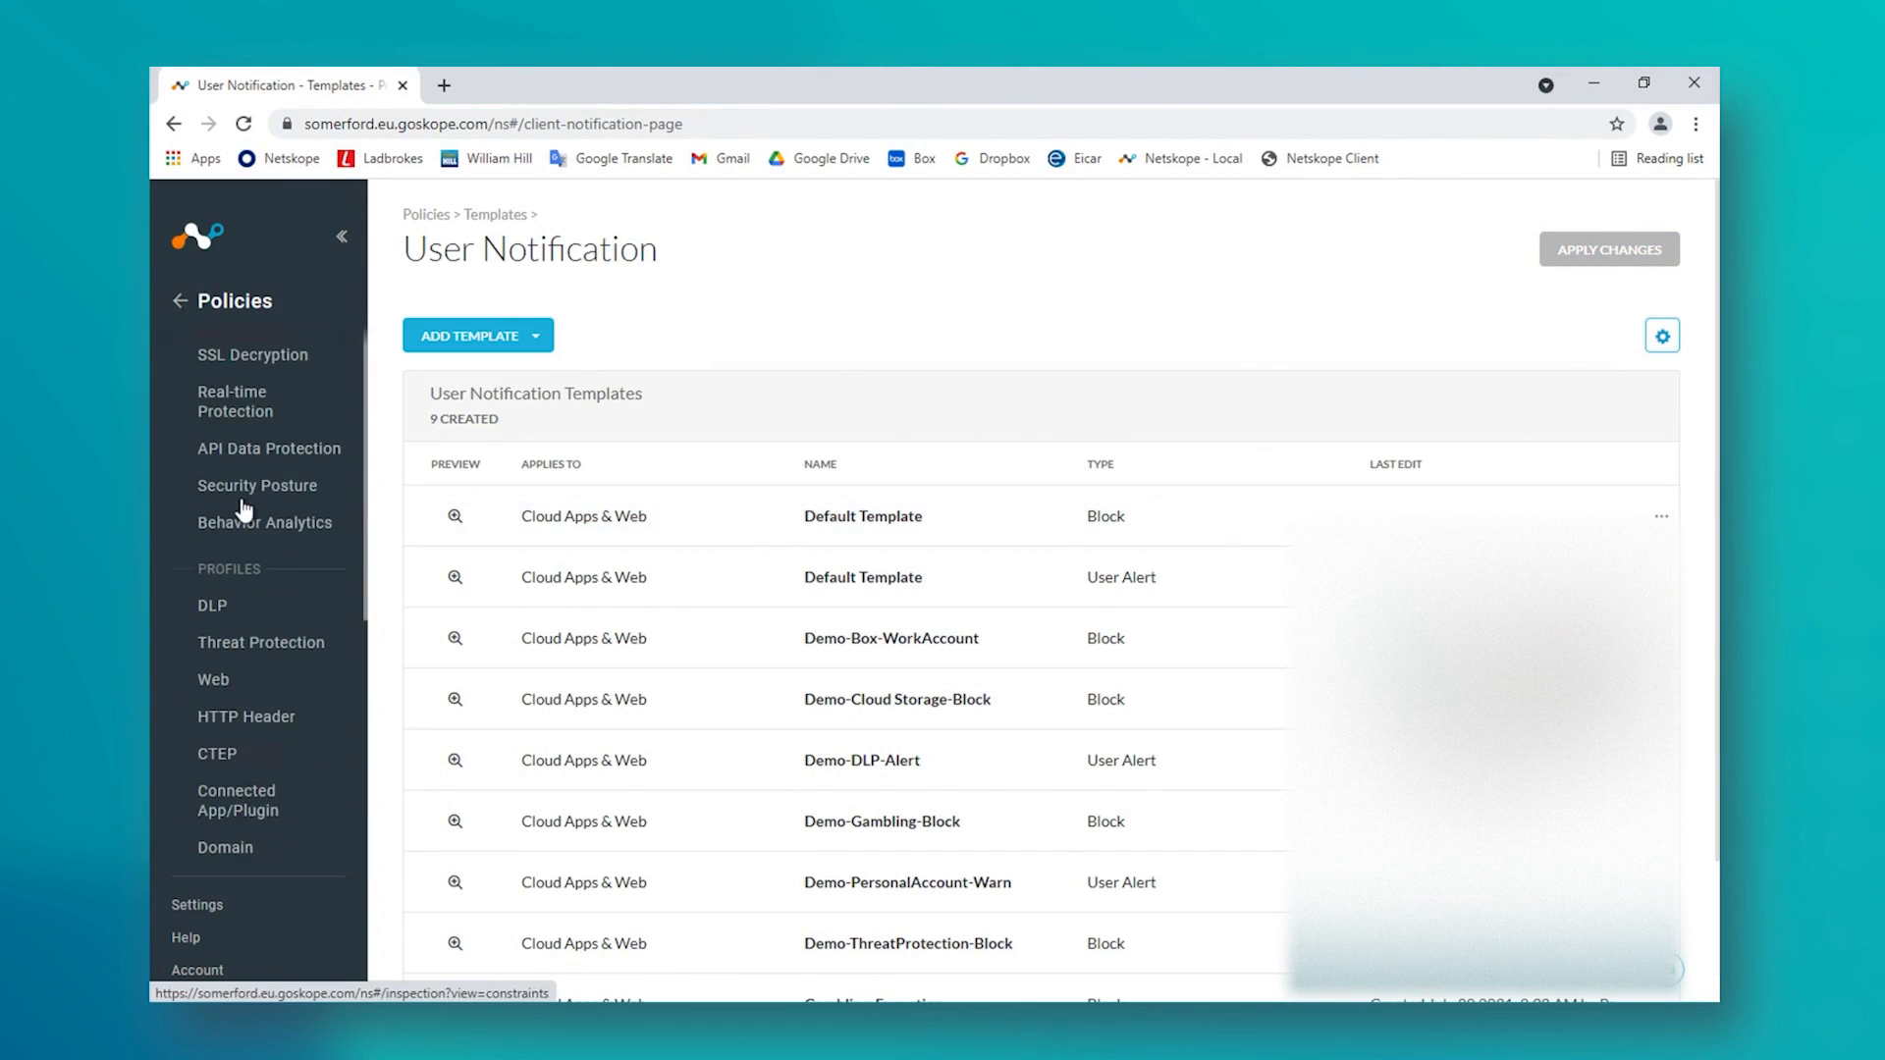
pyautogui.click(236, 414)
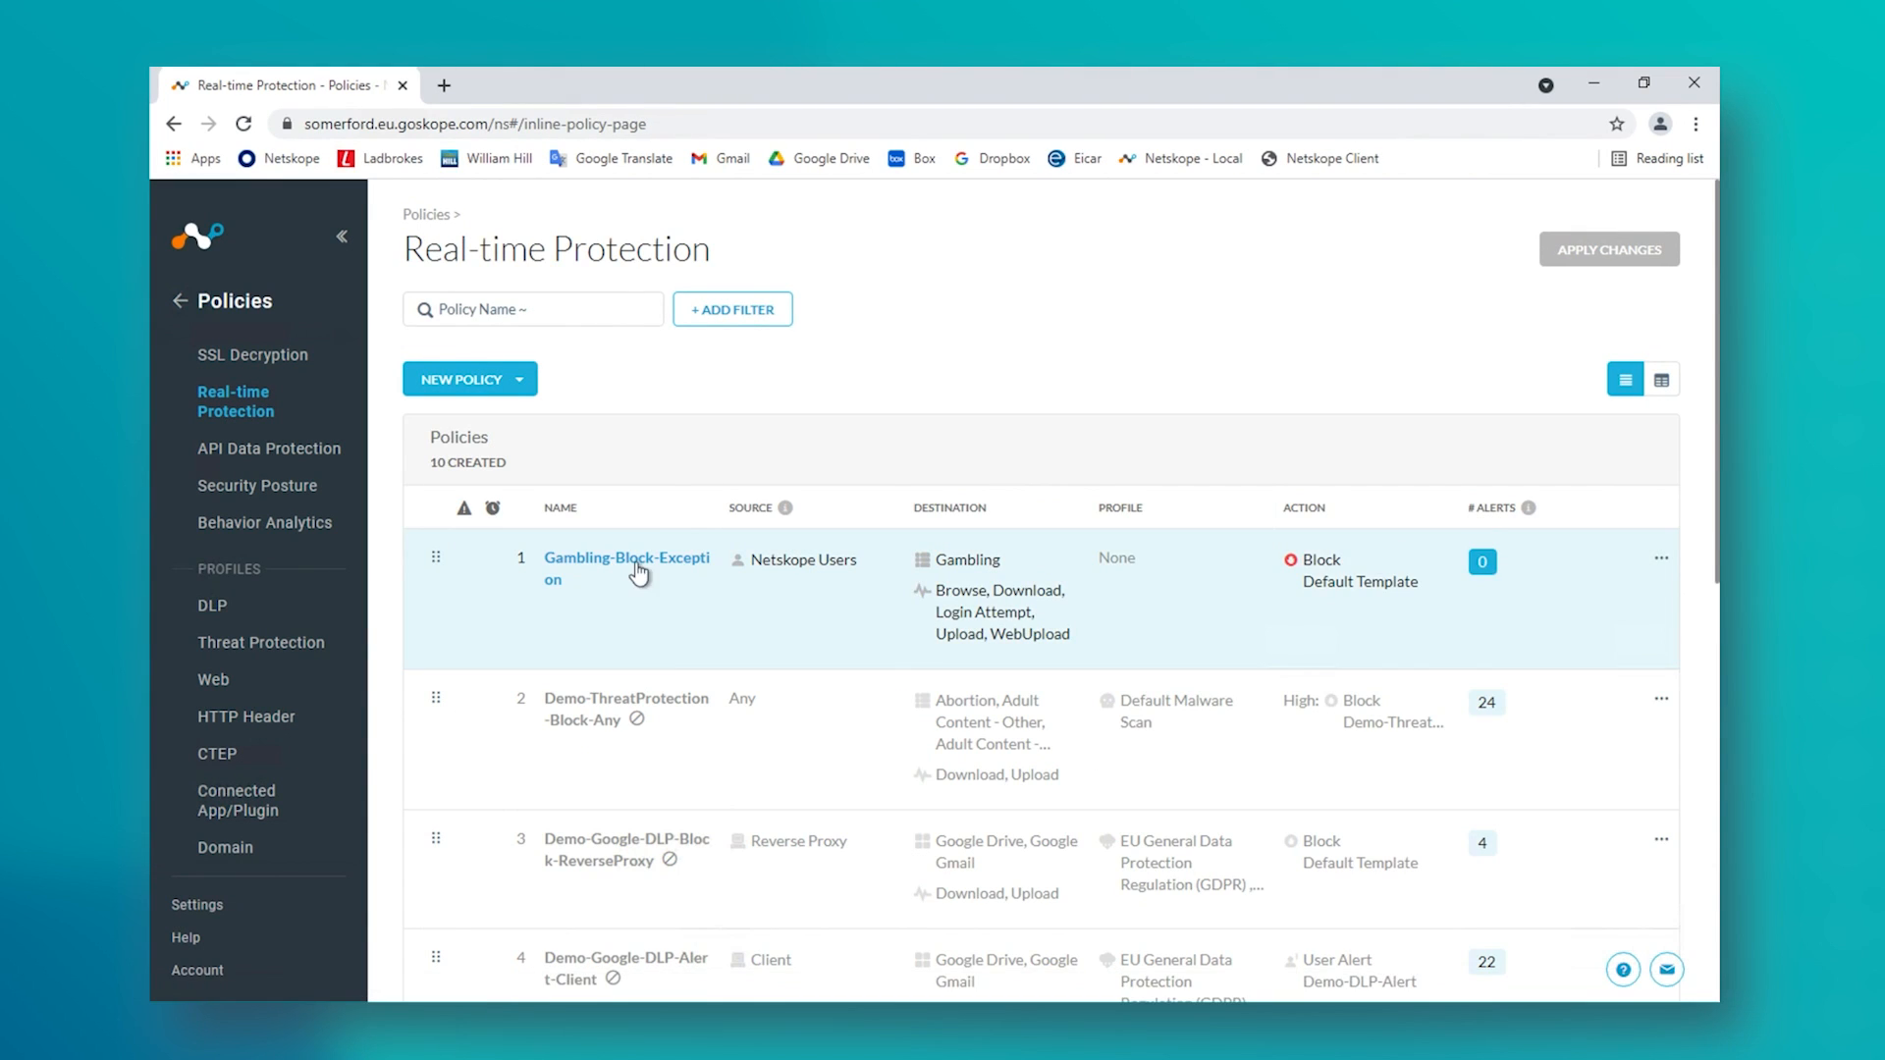
pyautogui.click(638, 561)
pyautogui.click(778, 509)
pyautogui.click(762, 521)
pyautogui.write('gambling')
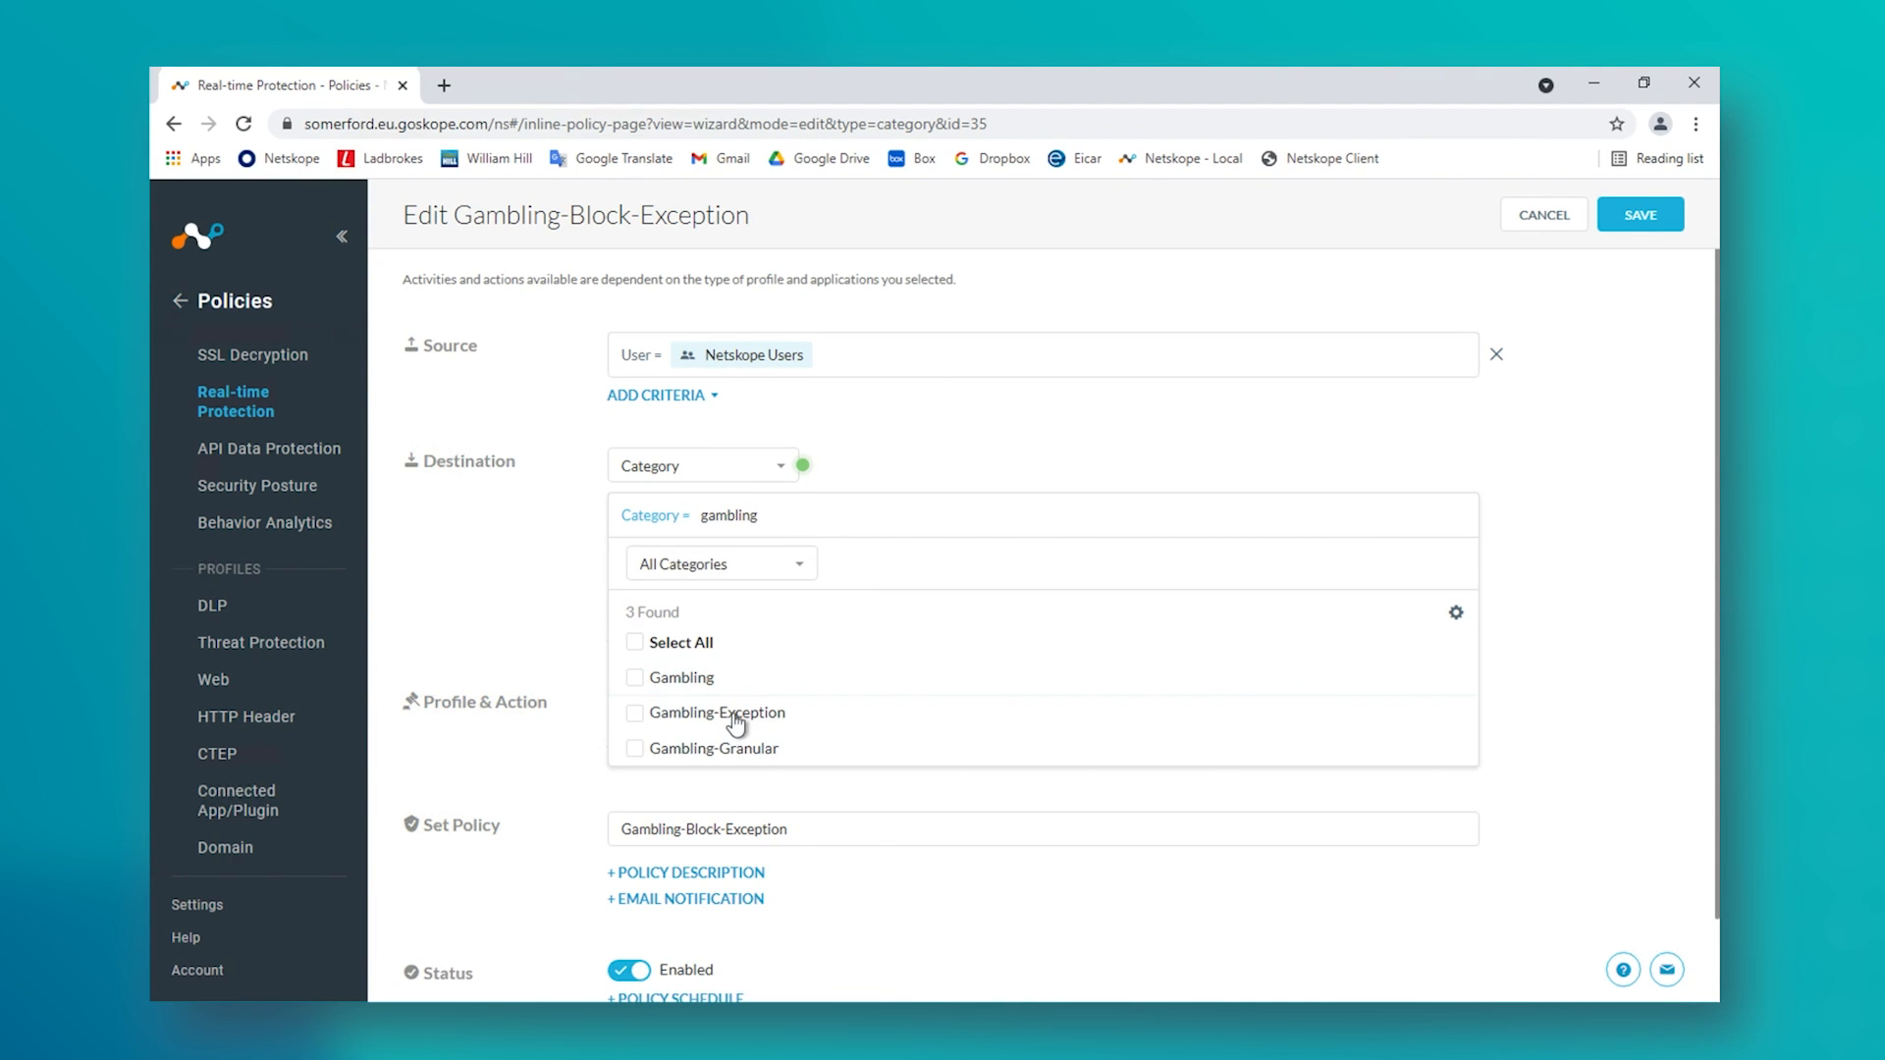
pyautogui.click(731, 715)
pyautogui.click(568, 585)
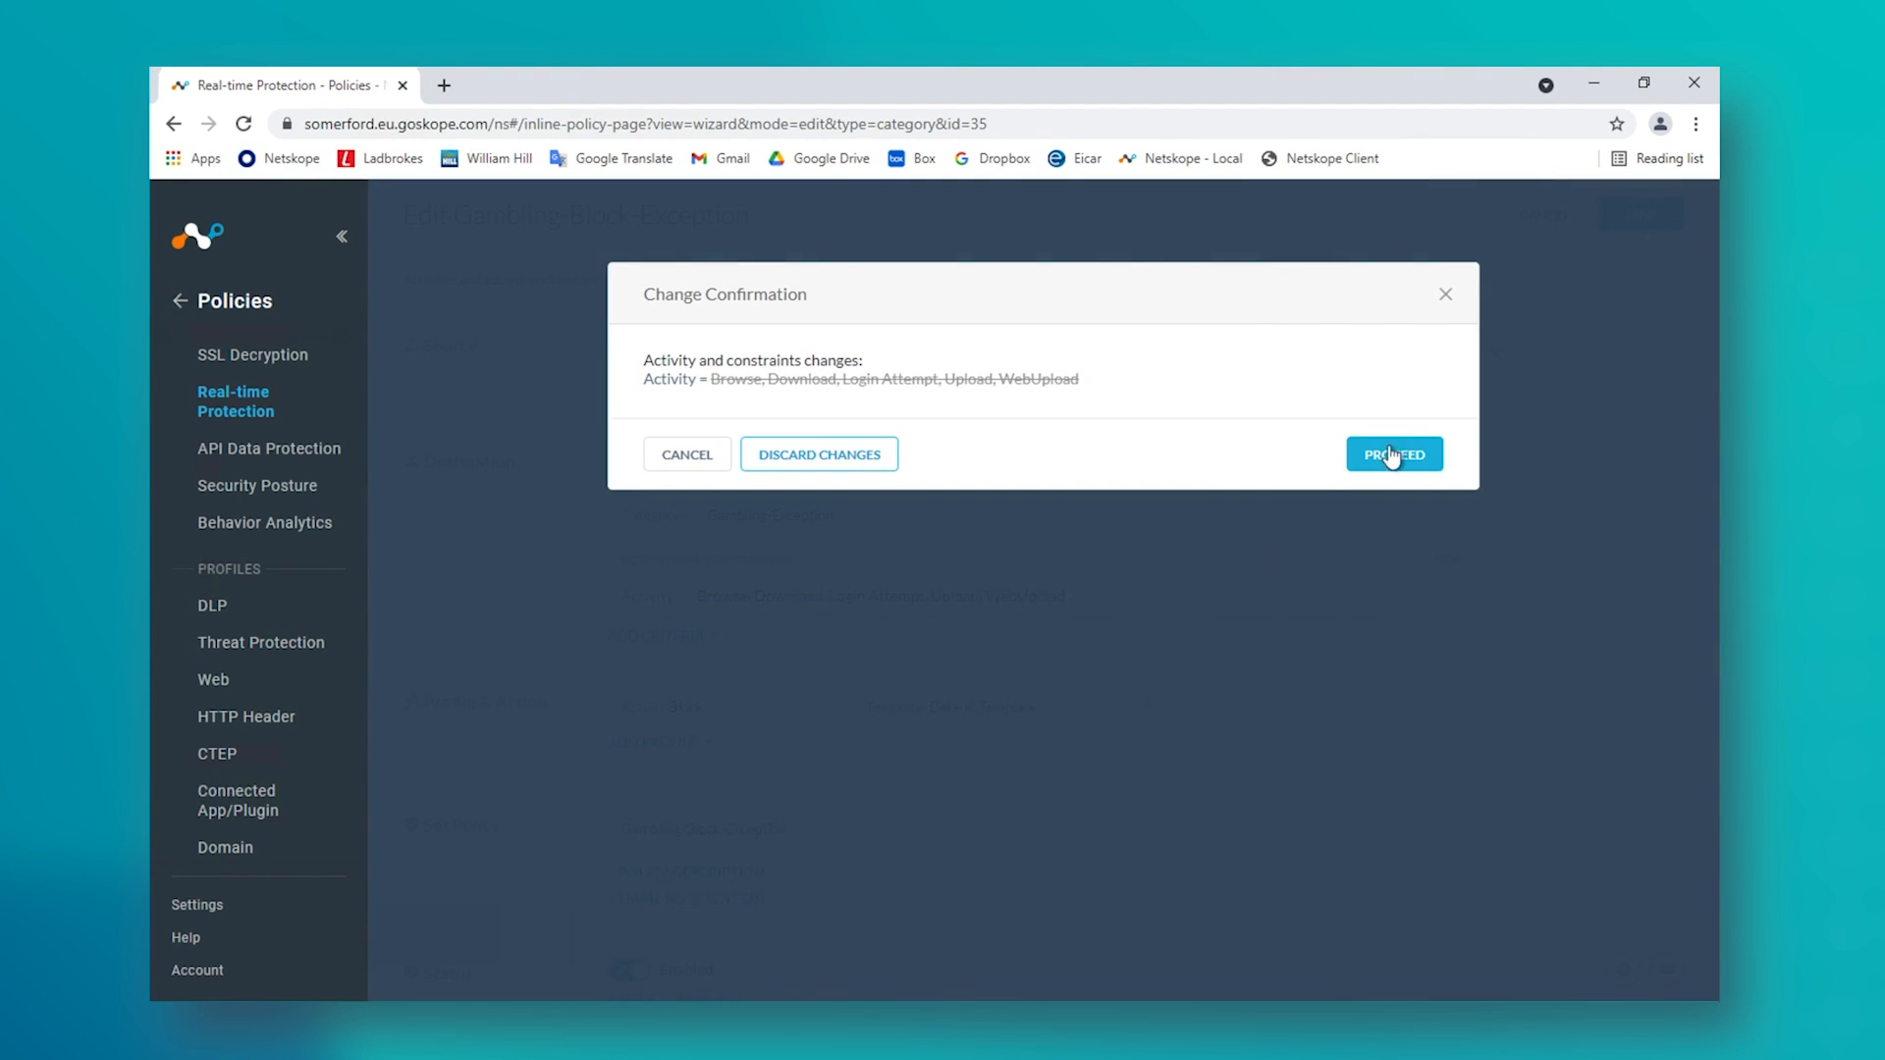
pyautogui.click(1392, 456)
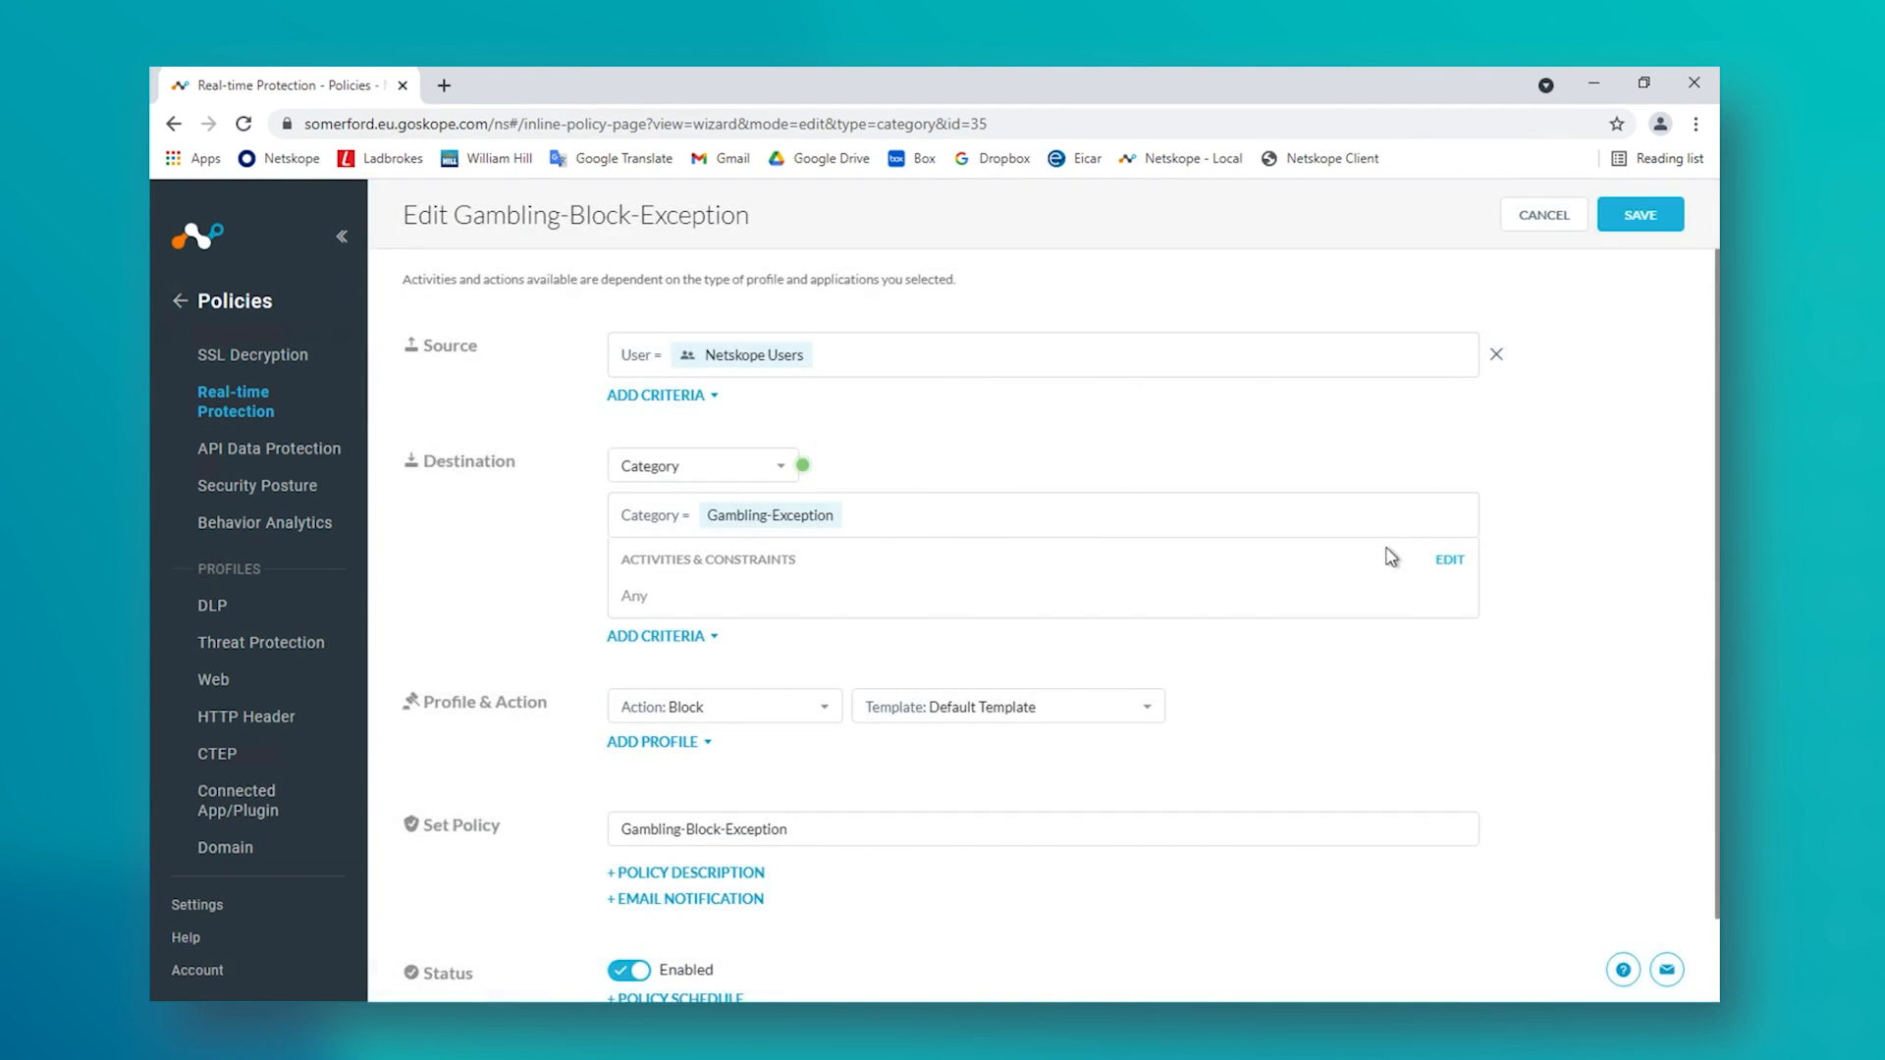
# Select all activities for the policy's destination: Browse, Download, Login Attempt, Upload and WebUpload
pyautogui.click(1449, 558)
pyautogui.click(732, 407)
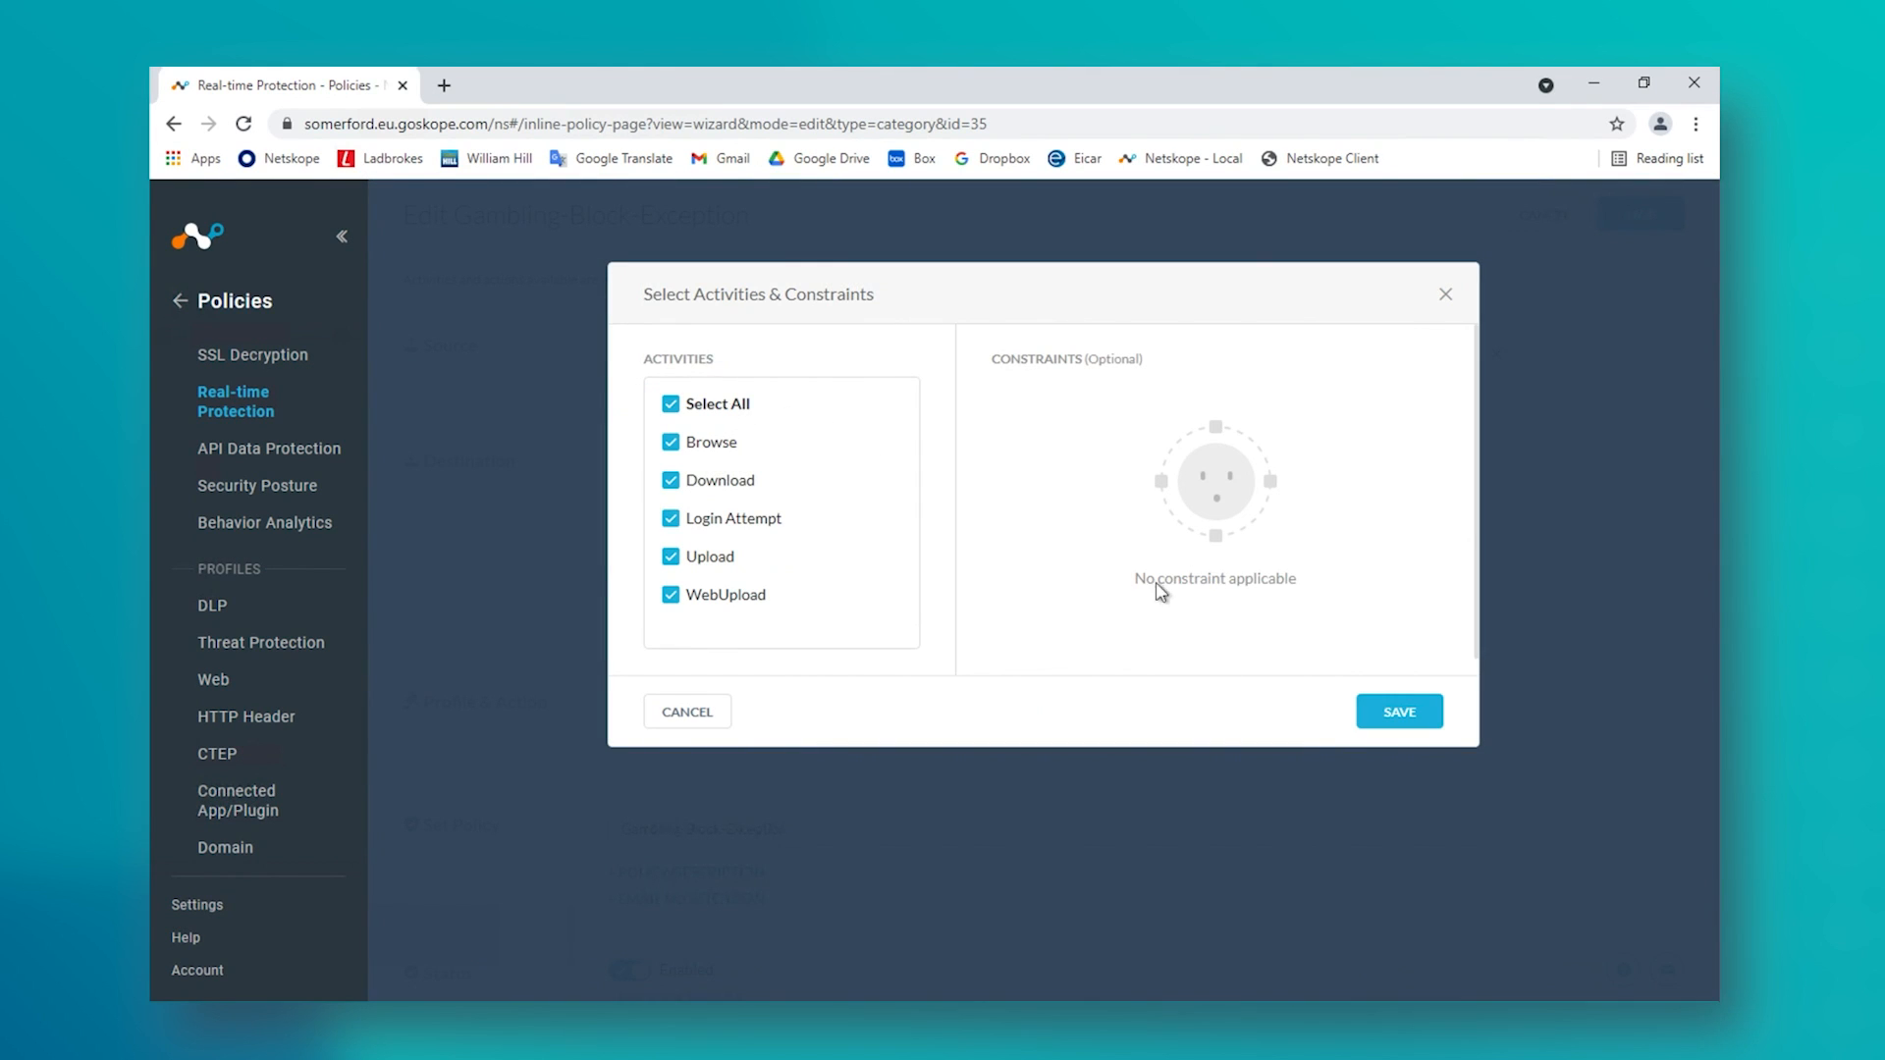
pyautogui.click(1376, 705)
# Set the policy's block template to Gambling-Exception, save the policy and apply the pending changes
pyautogui.scroll(-1, 1374, 705)
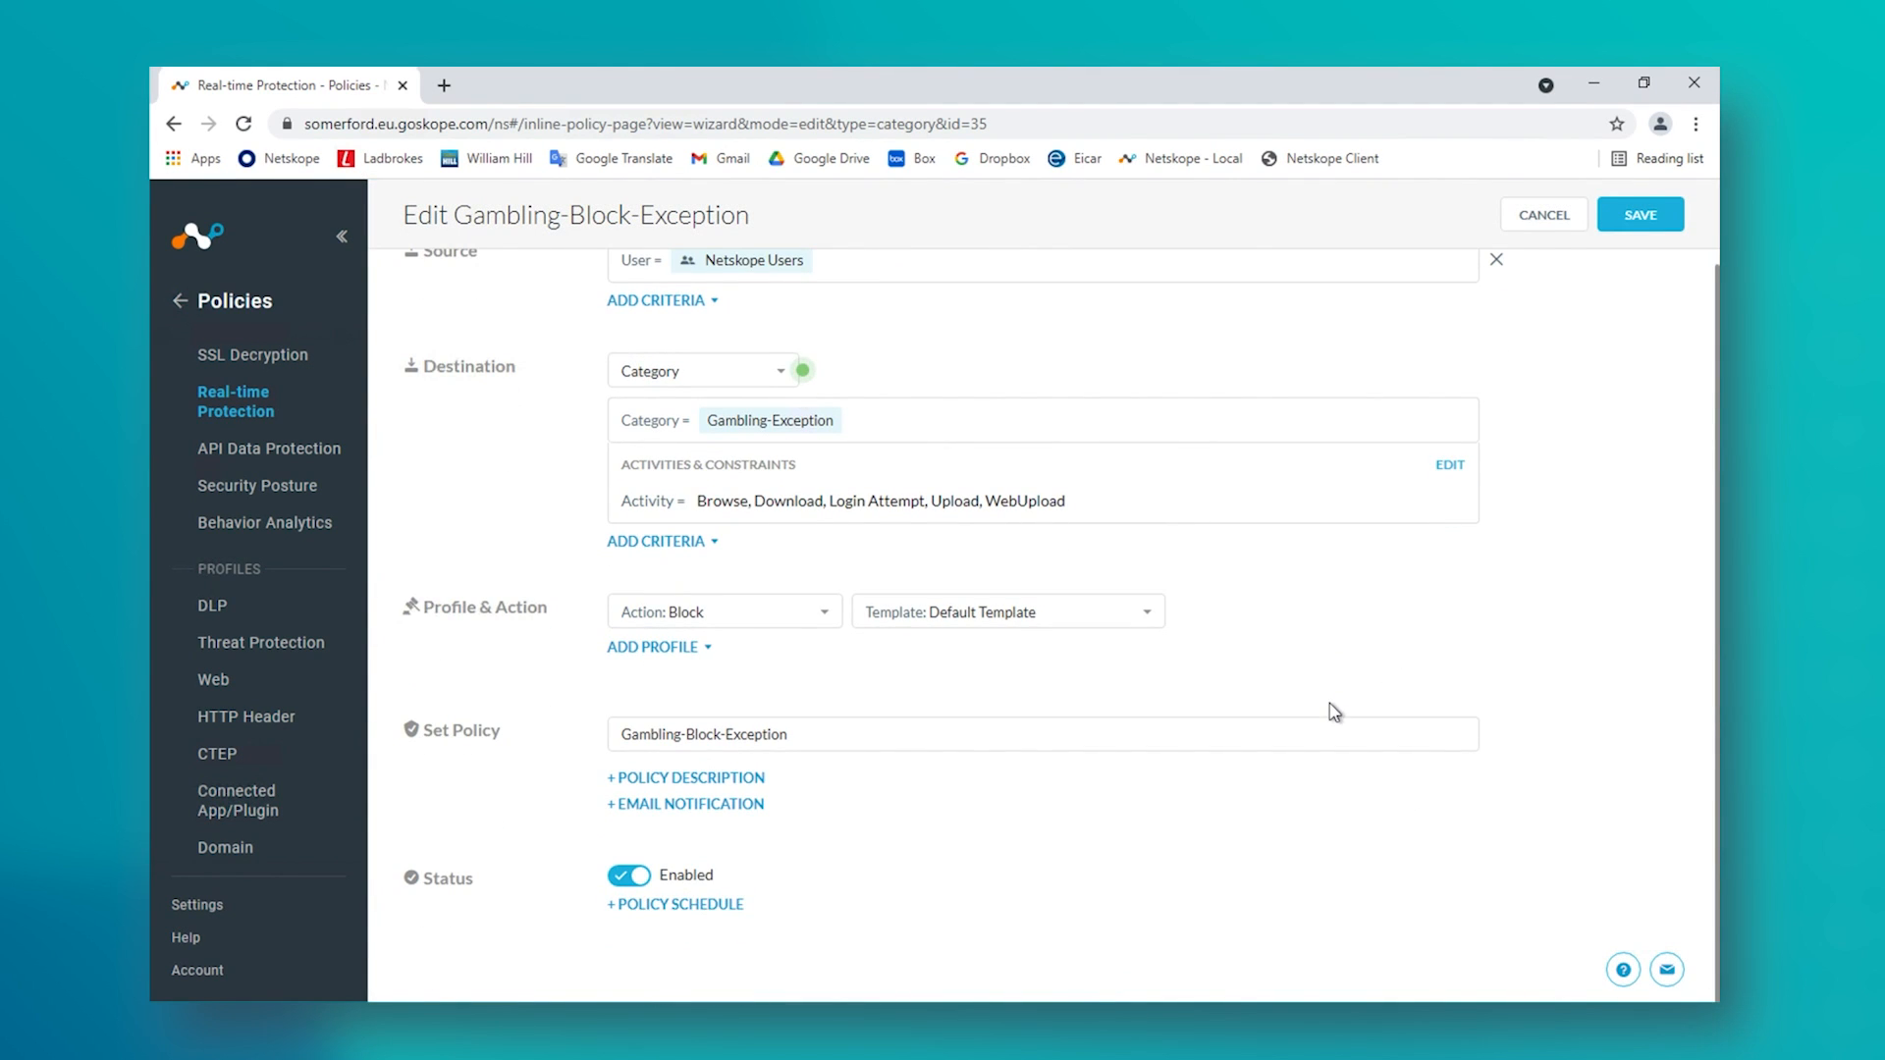
pyautogui.click(1152, 618)
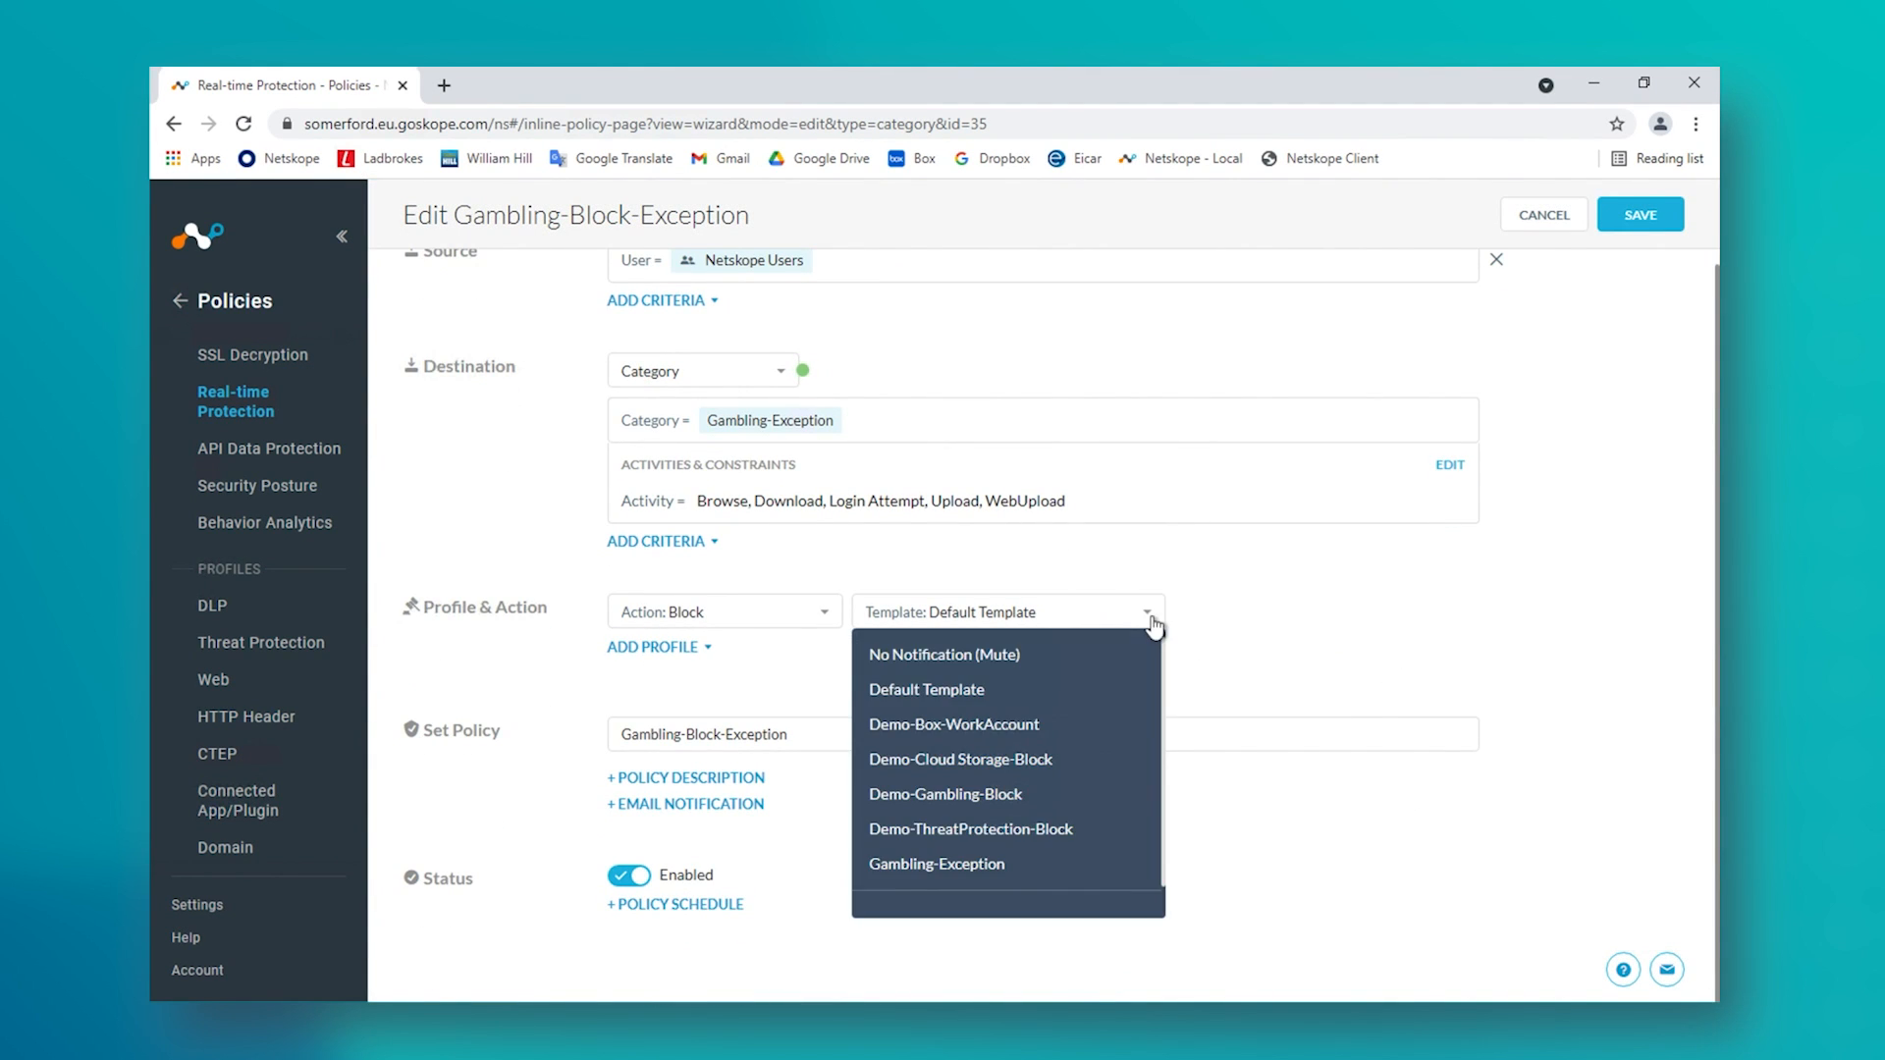
pyautogui.click(989, 865)
pyautogui.scroll(1, 1494, 586)
pyautogui.click(1657, 220)
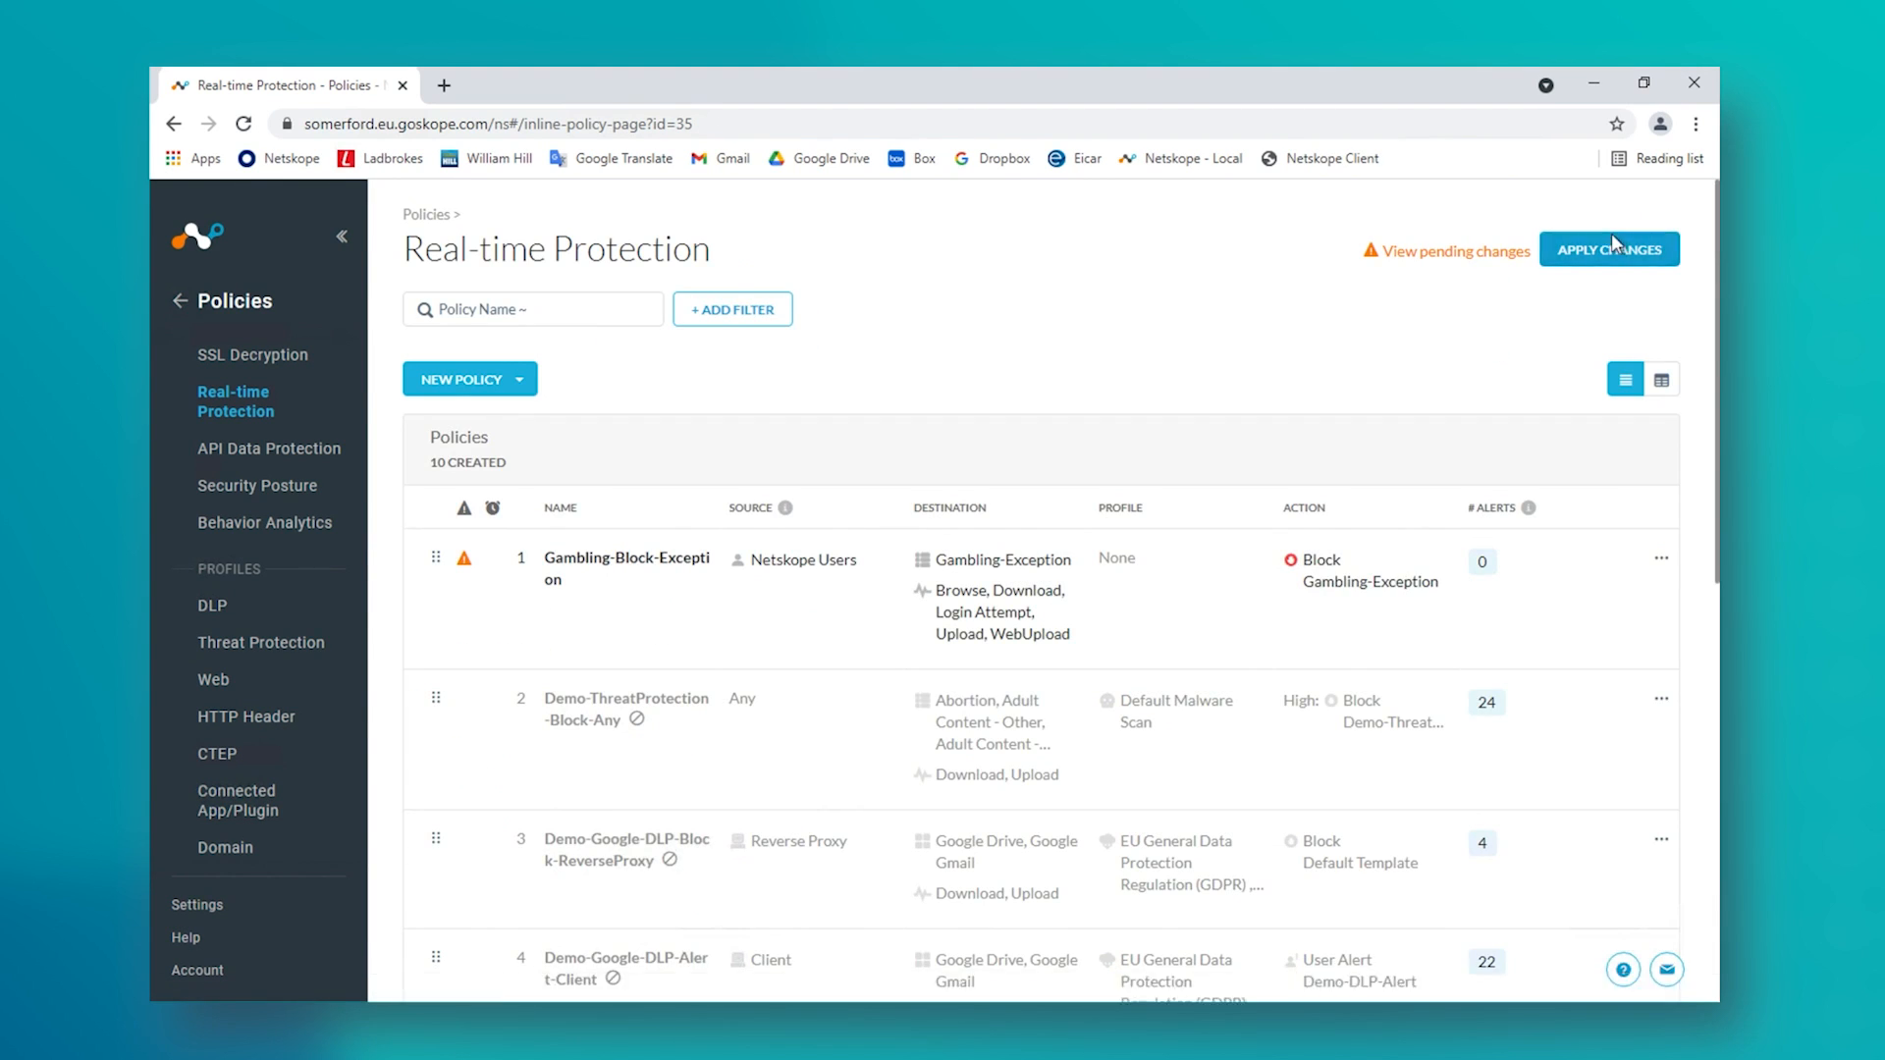
pyautogui.click(1611, 238)
pyautogui.click(1311, 535)
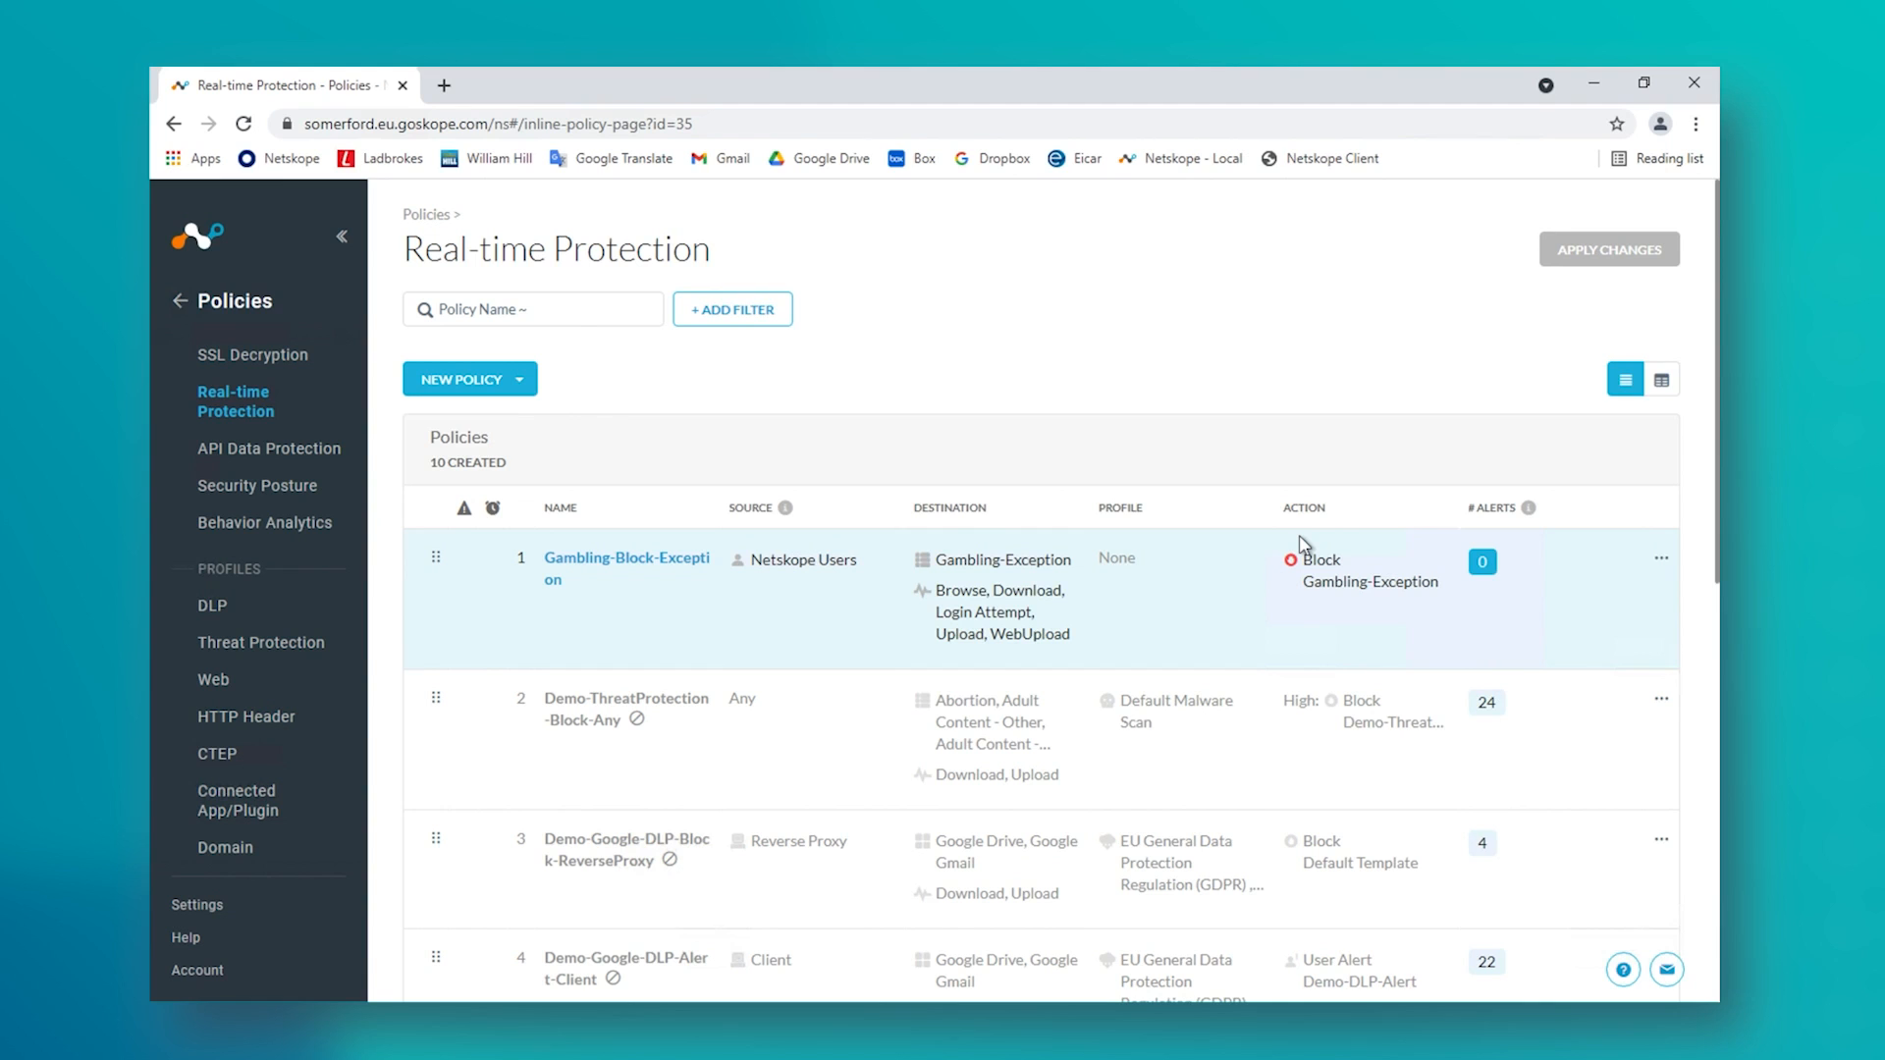
# Test the policy in a new tab with Ladbrokes, acknowledging its block notice, then William Hill and the Google Translate link to 888.com
pyautogui.click(443, 86)
pyautogui.click(369, 163)
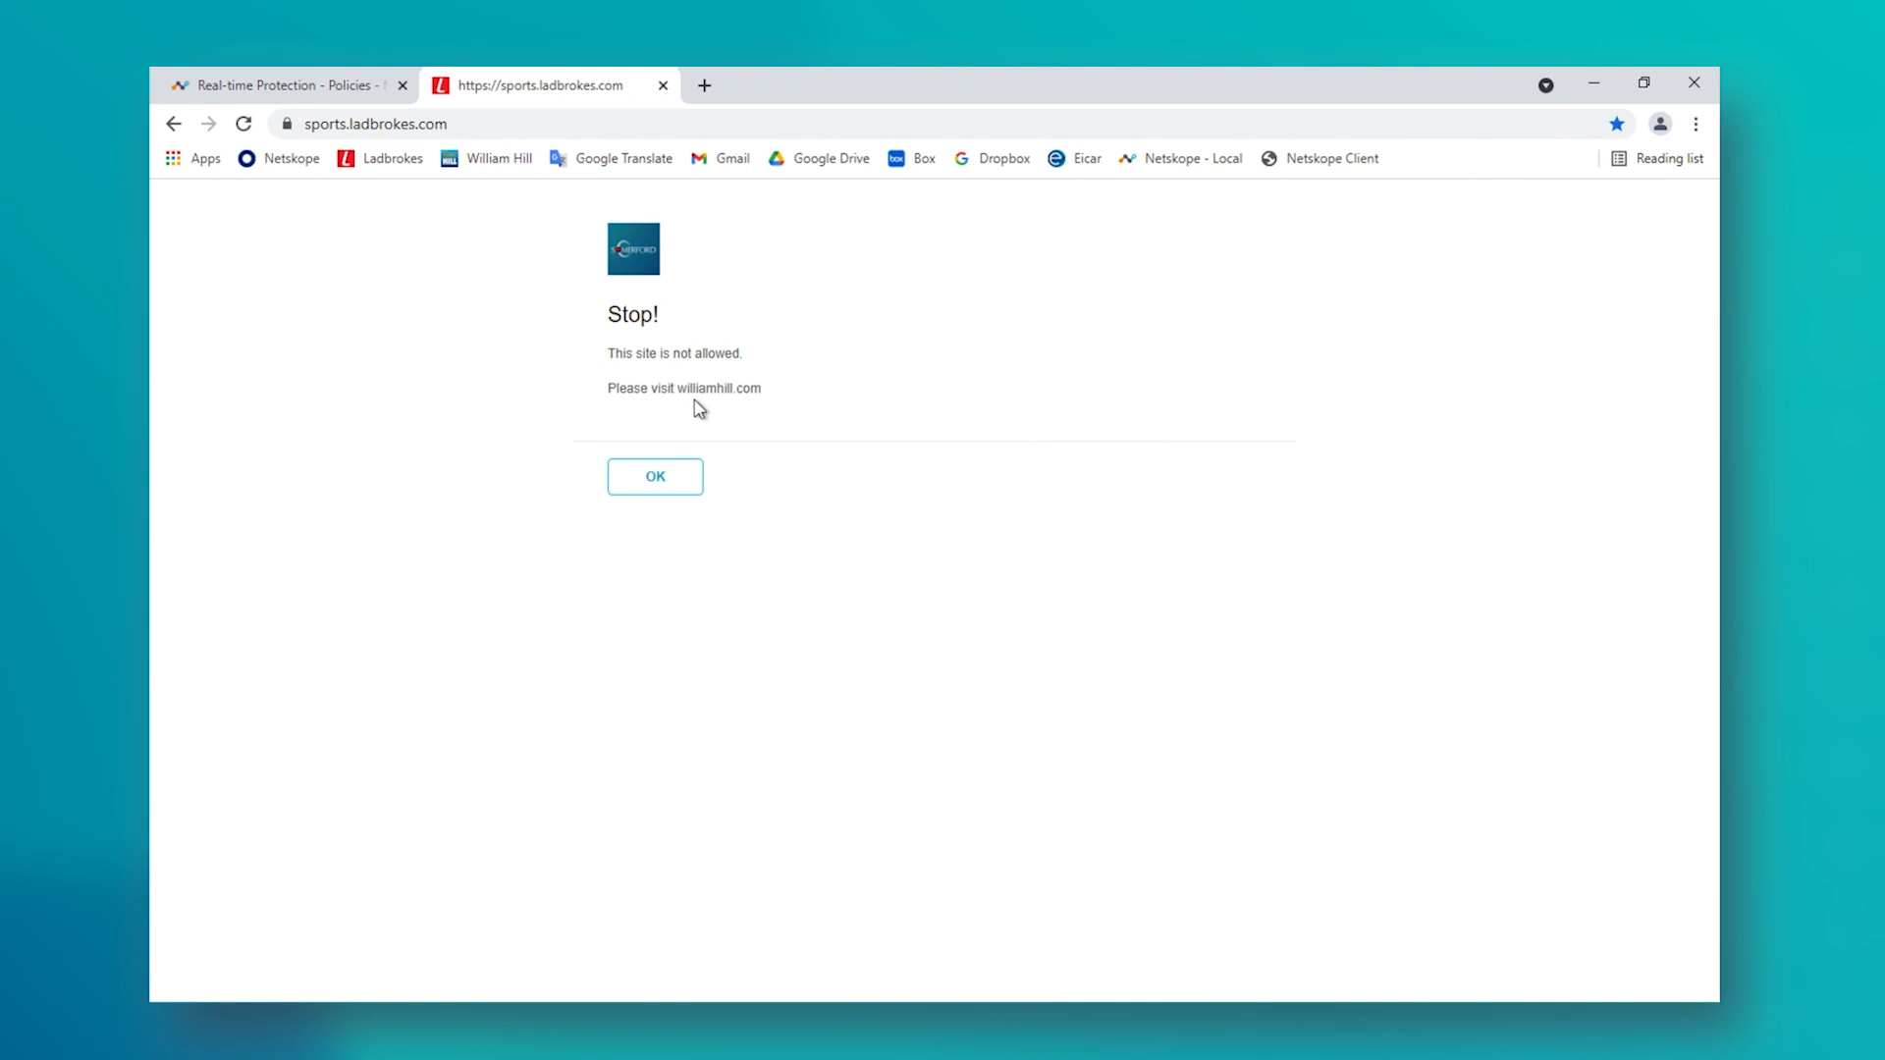
pyautogui.click(655, 478)
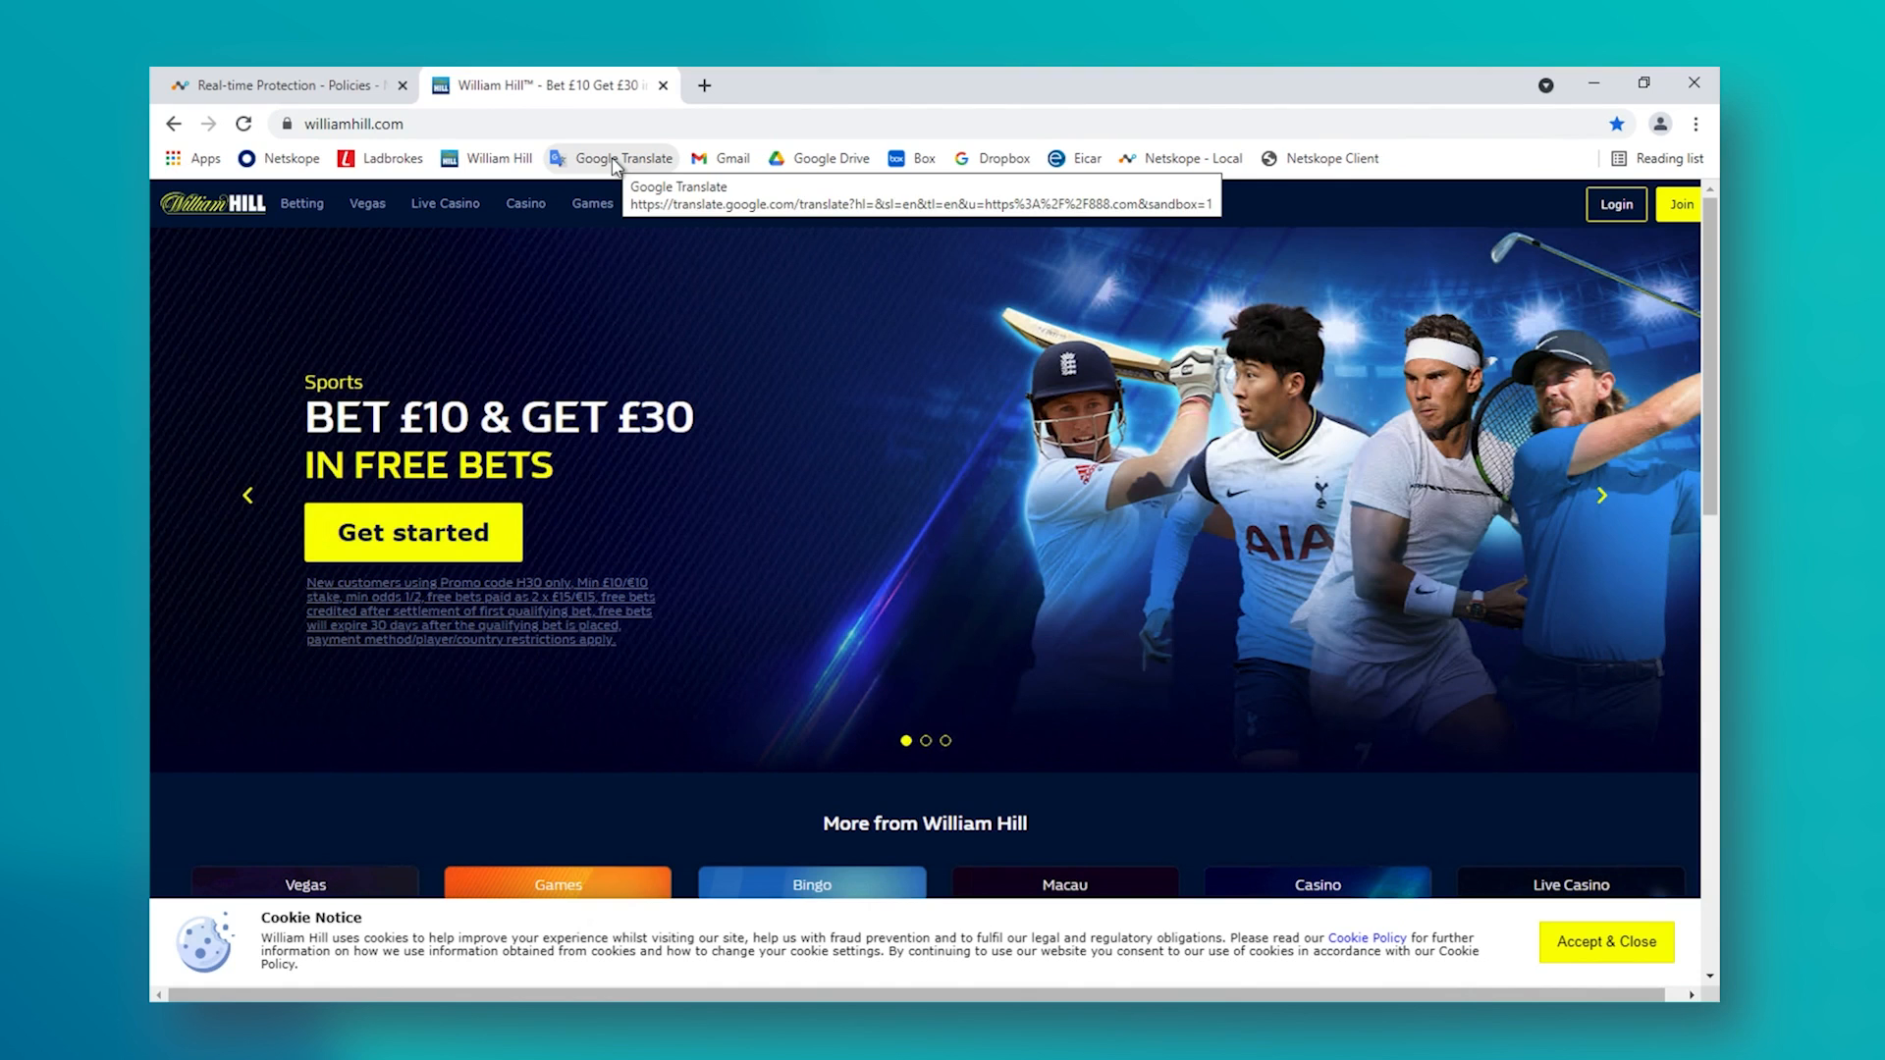
pyautogui.click(512, 163)
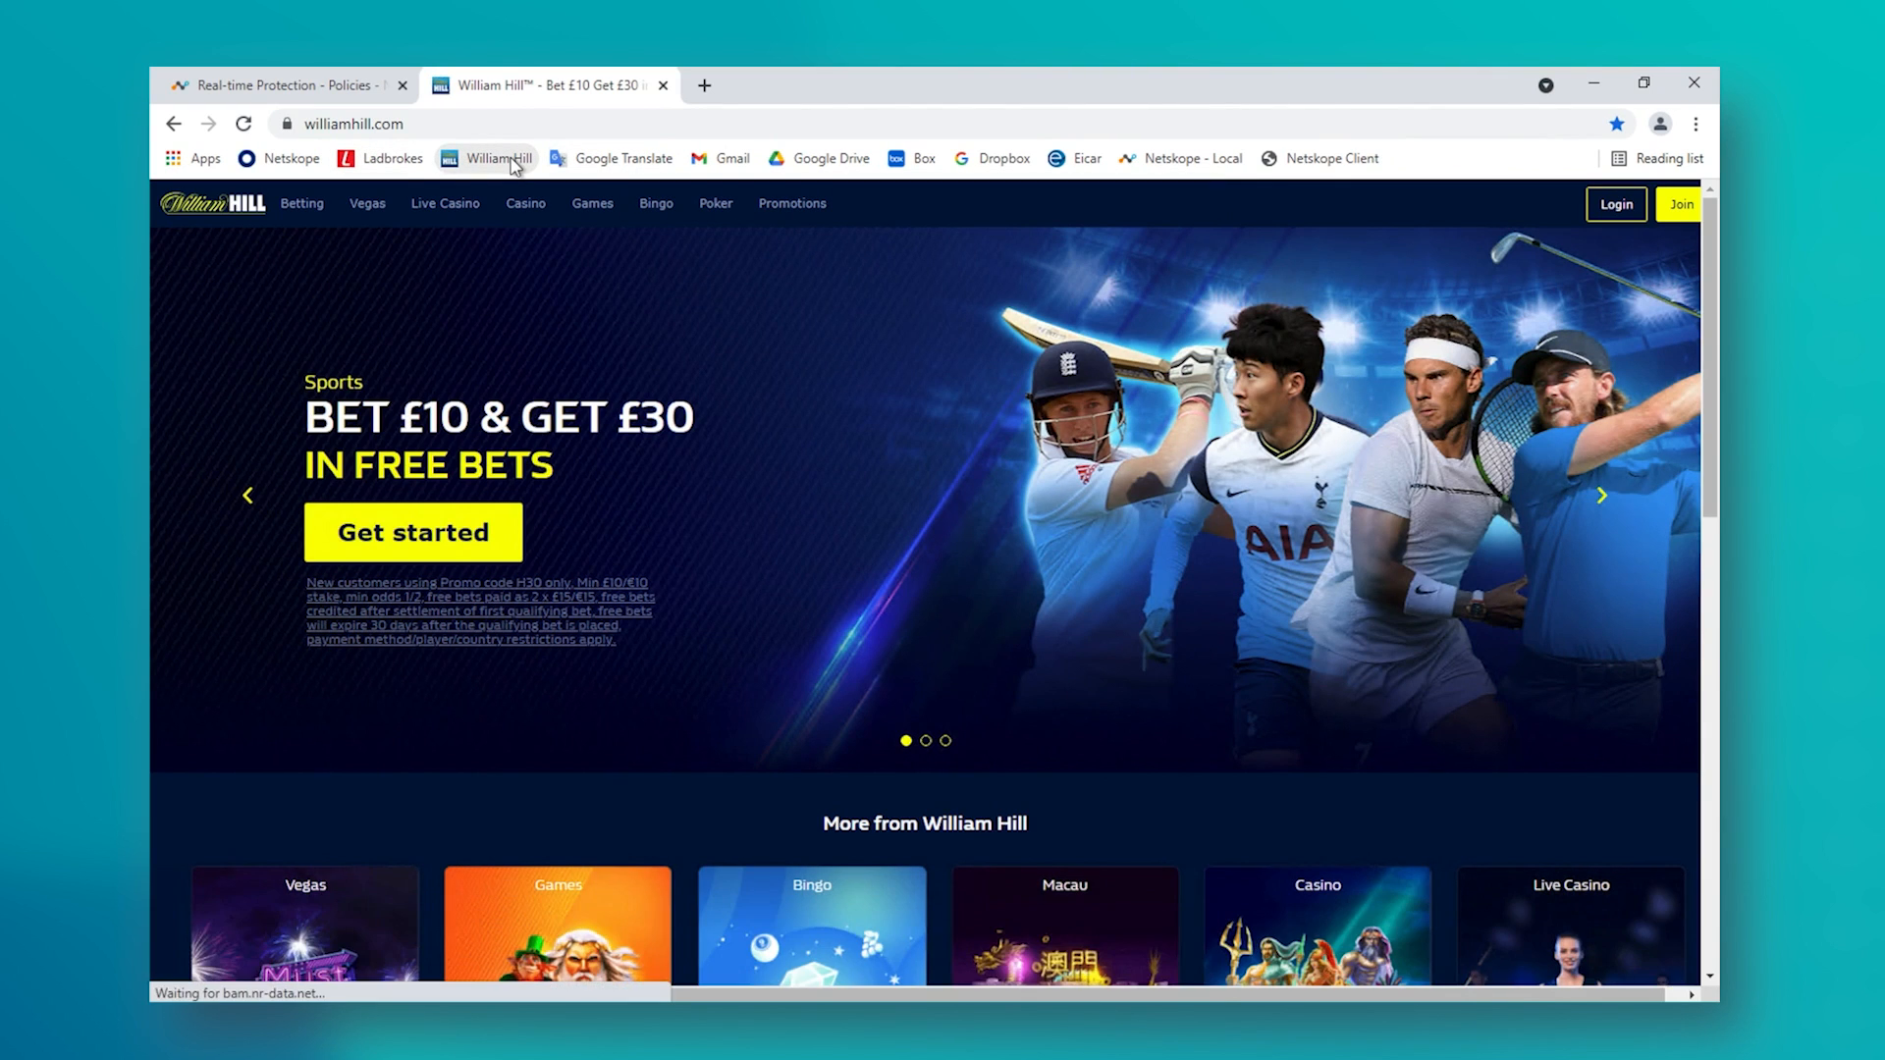
pyautogui.click(630, 160)
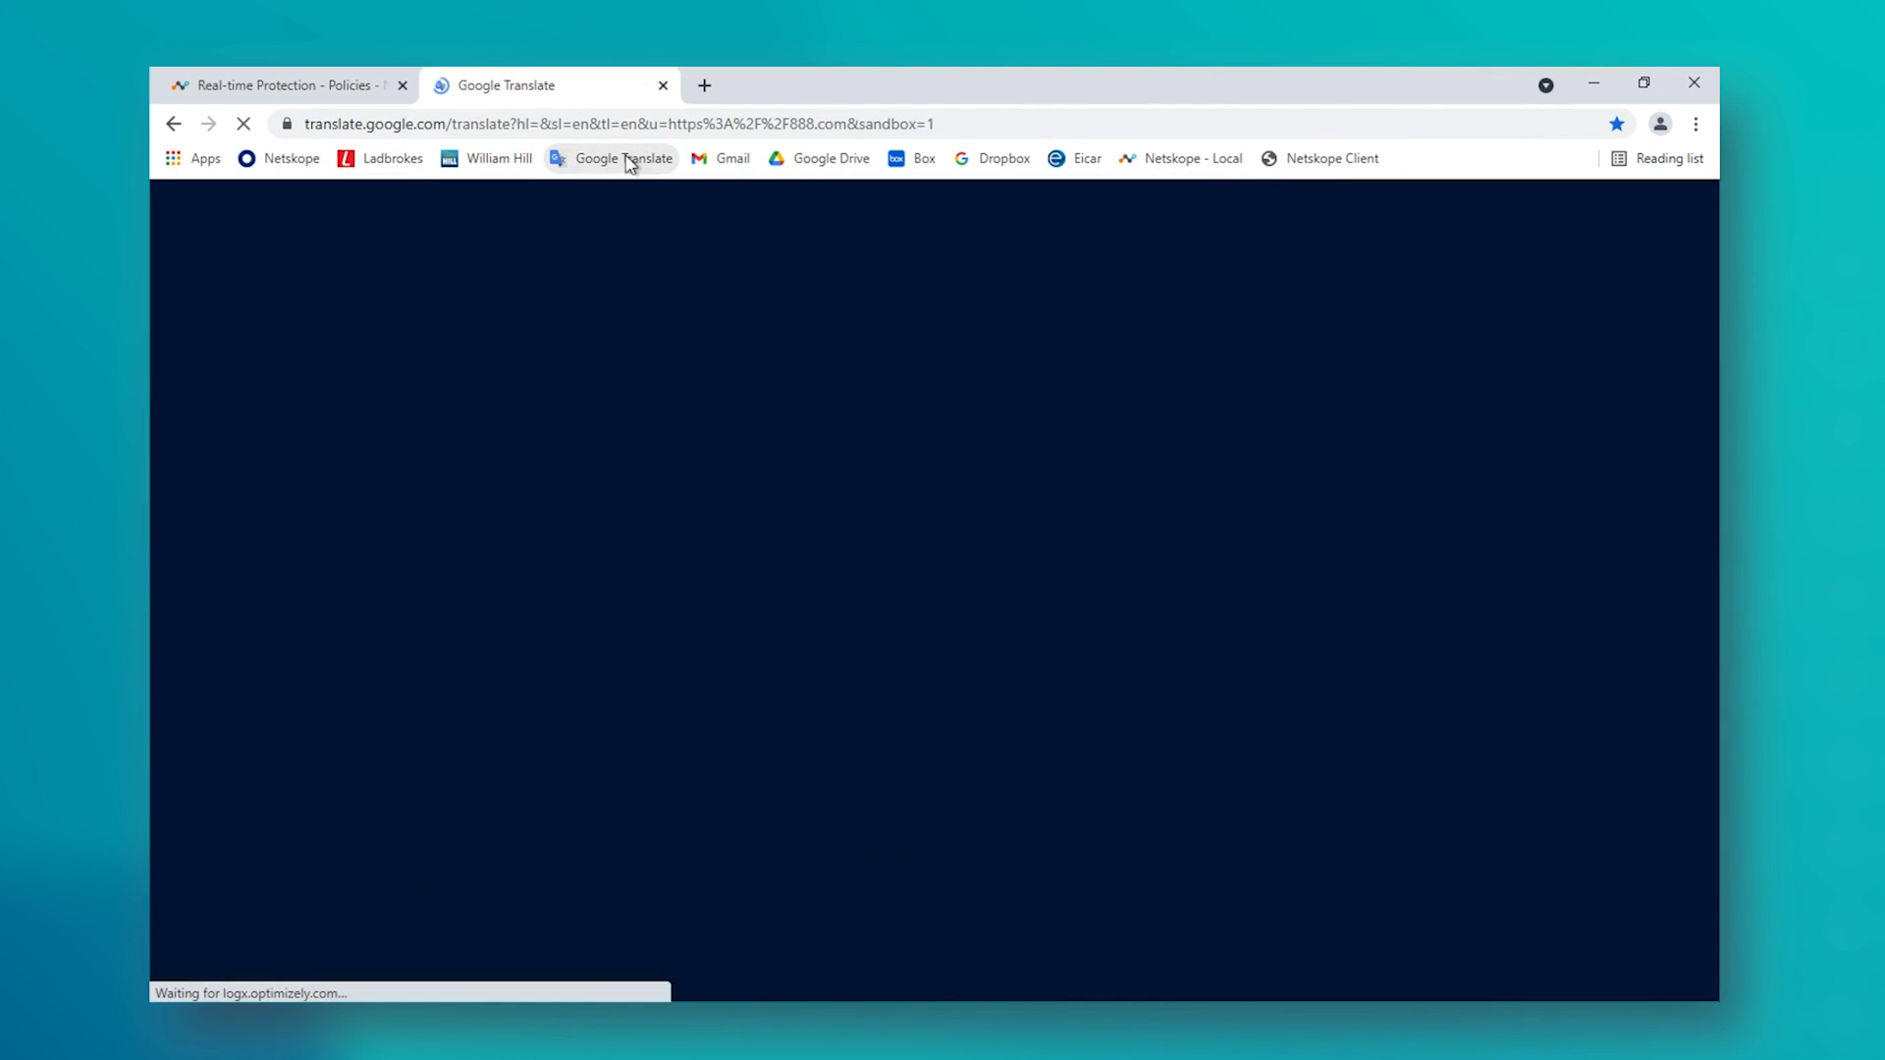